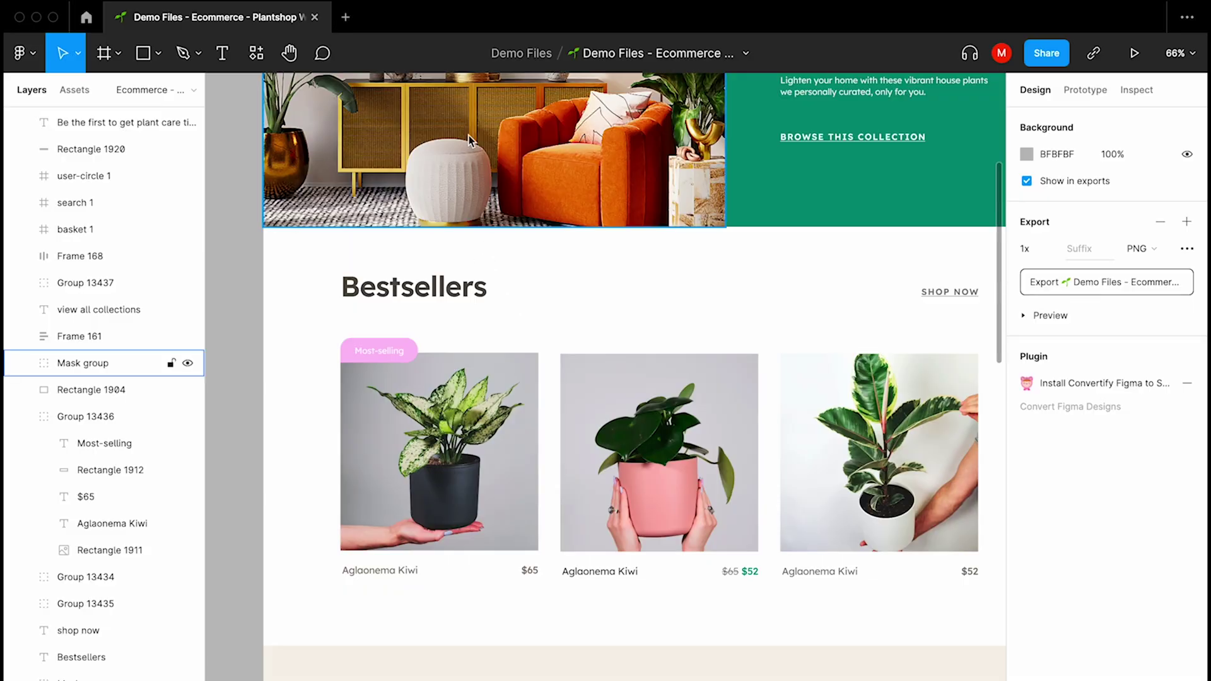
# Launch Stark from the Plugins menu and select the pink Most-selling badge on the first bestseller card
pyautogui.moveTo(437, 3)
pyautogui.click(437, 12)
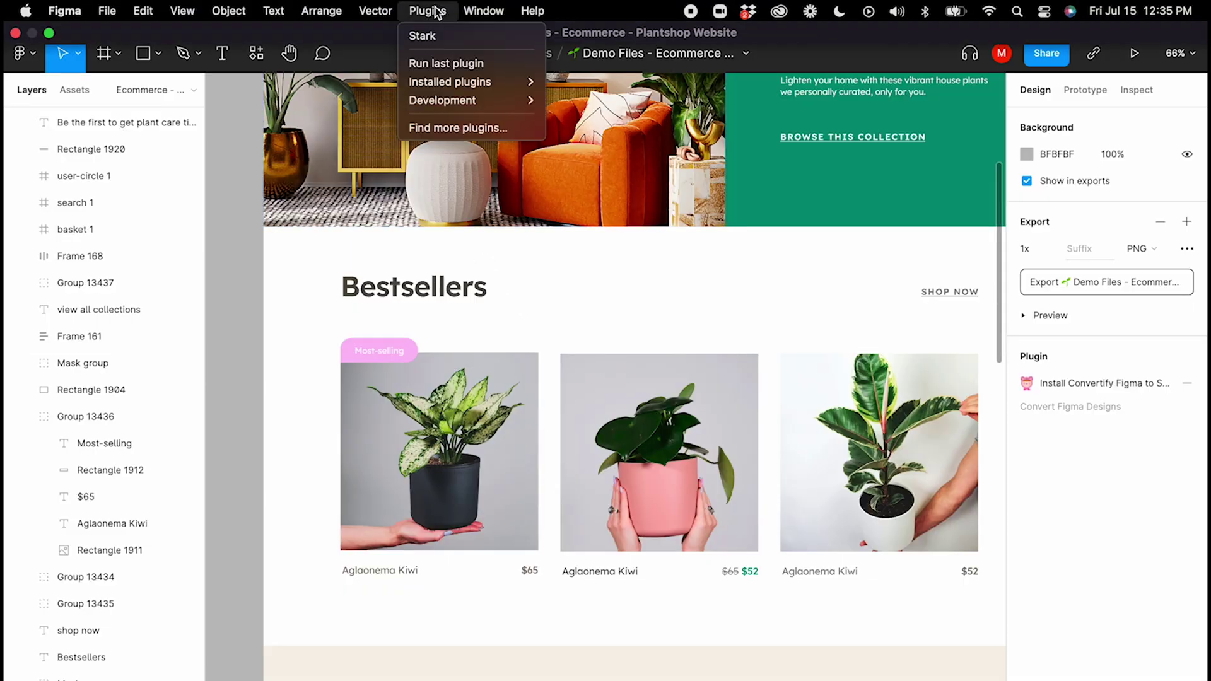
pyautogui.click(465, 40)
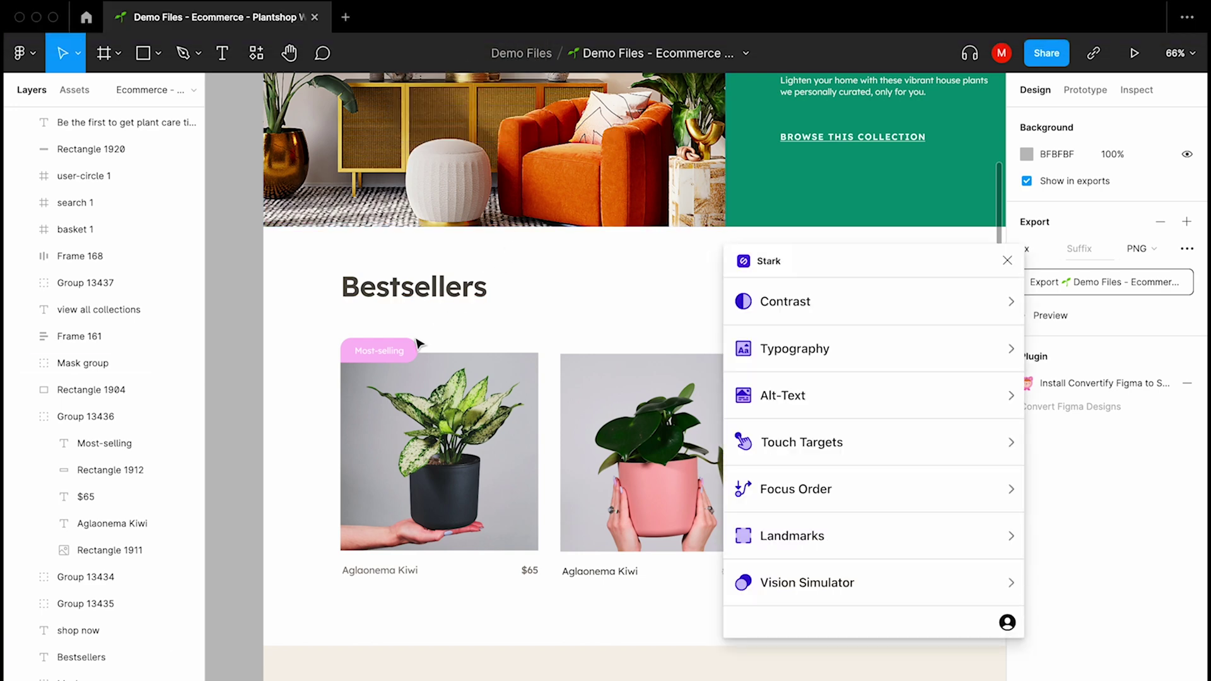
pyautogui.click(399, 354)
# Run Stark's contrast check on the badge and preview grey background suggestions before restoring white
pyautogui.keyDown('shift'); pyautogui.click(392, 341); pyautogui.keyUp('shift')
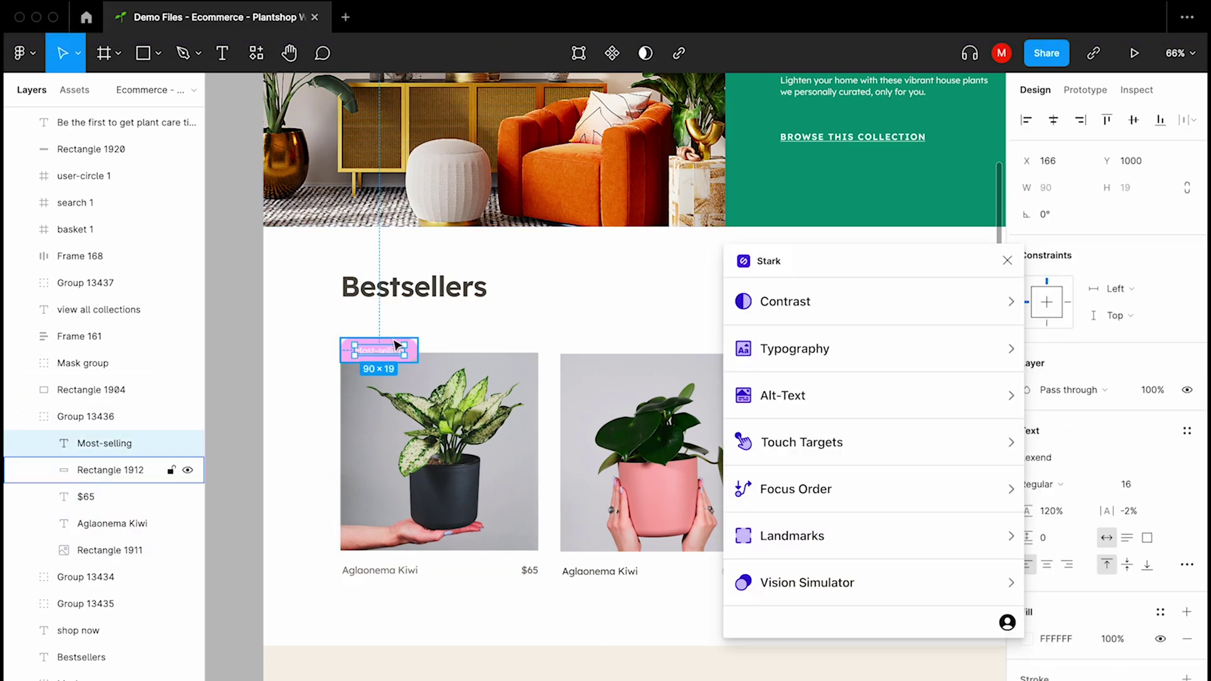
pyautogui.click(764, 301)
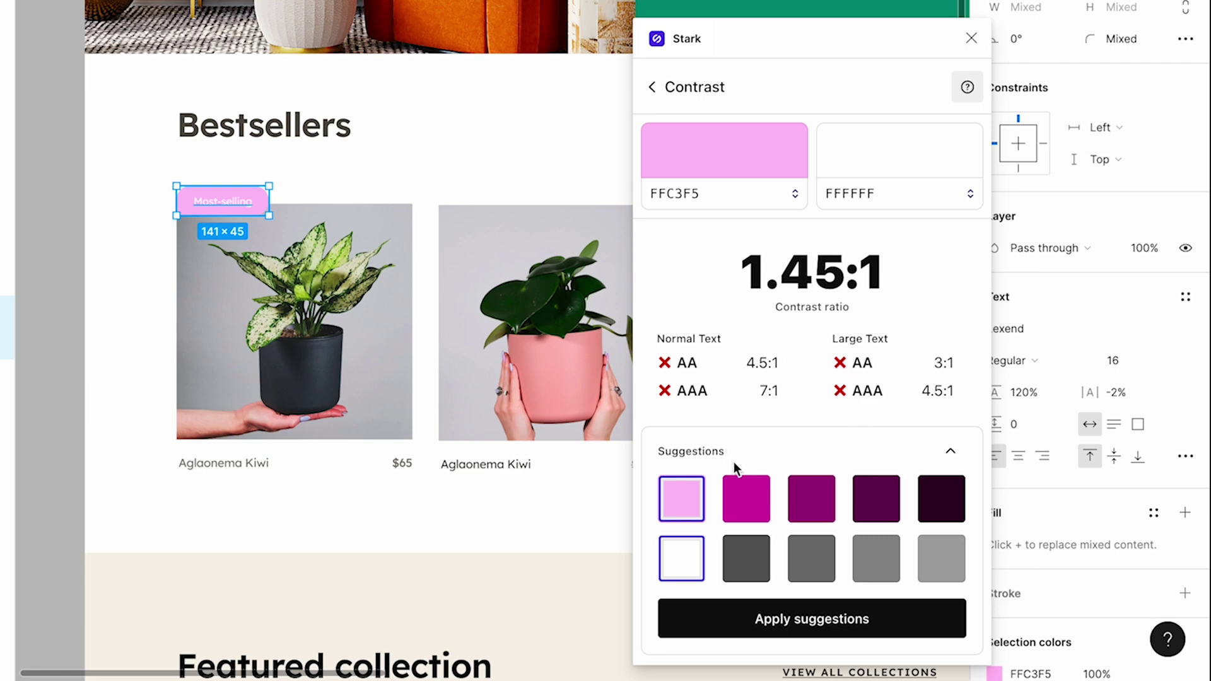
pyautogui.click(760, 569)
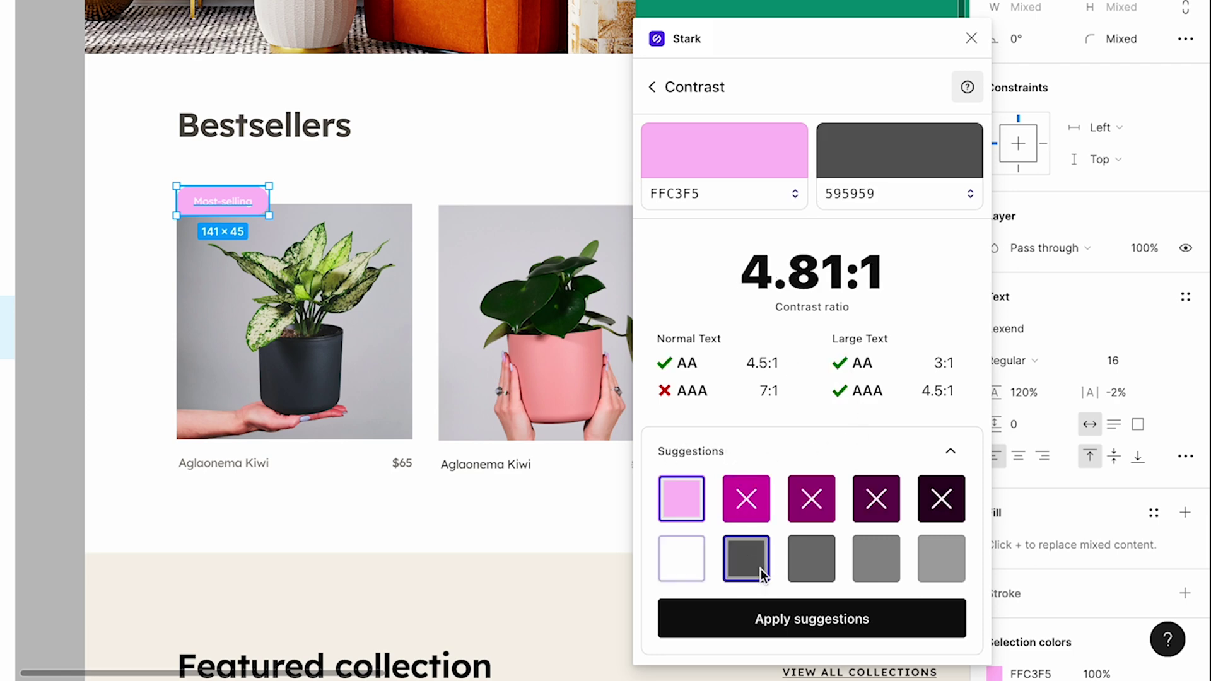
pyautogui.click(805, 563)
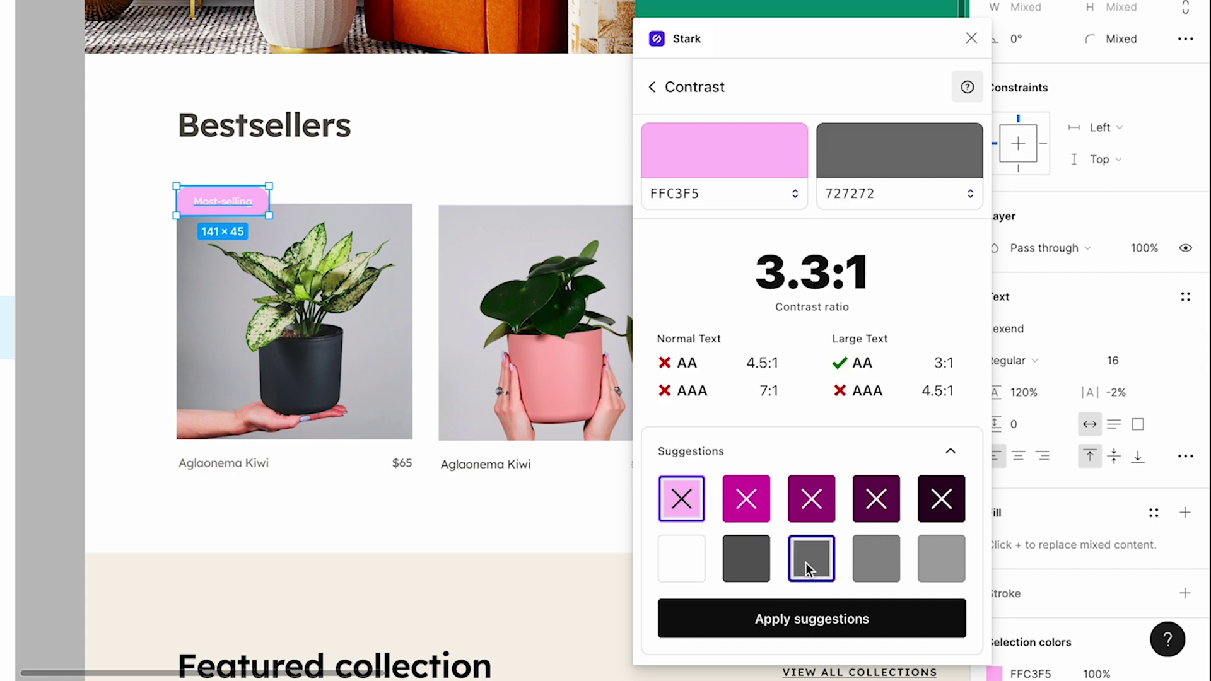
pyautogui.click(868, 561)
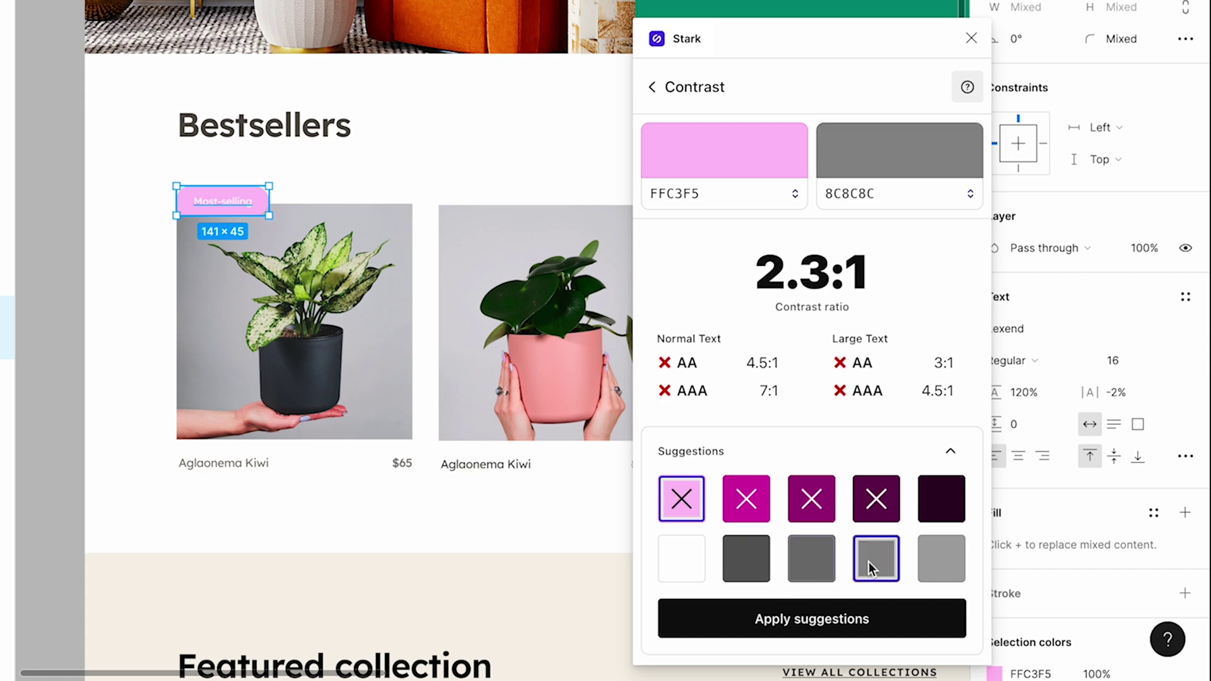
pyautogui.click(682, 568)
# Preview magenta, darker purple and deep purple badge colours, then revert to the original pink
pyautogui.click(738, 504)
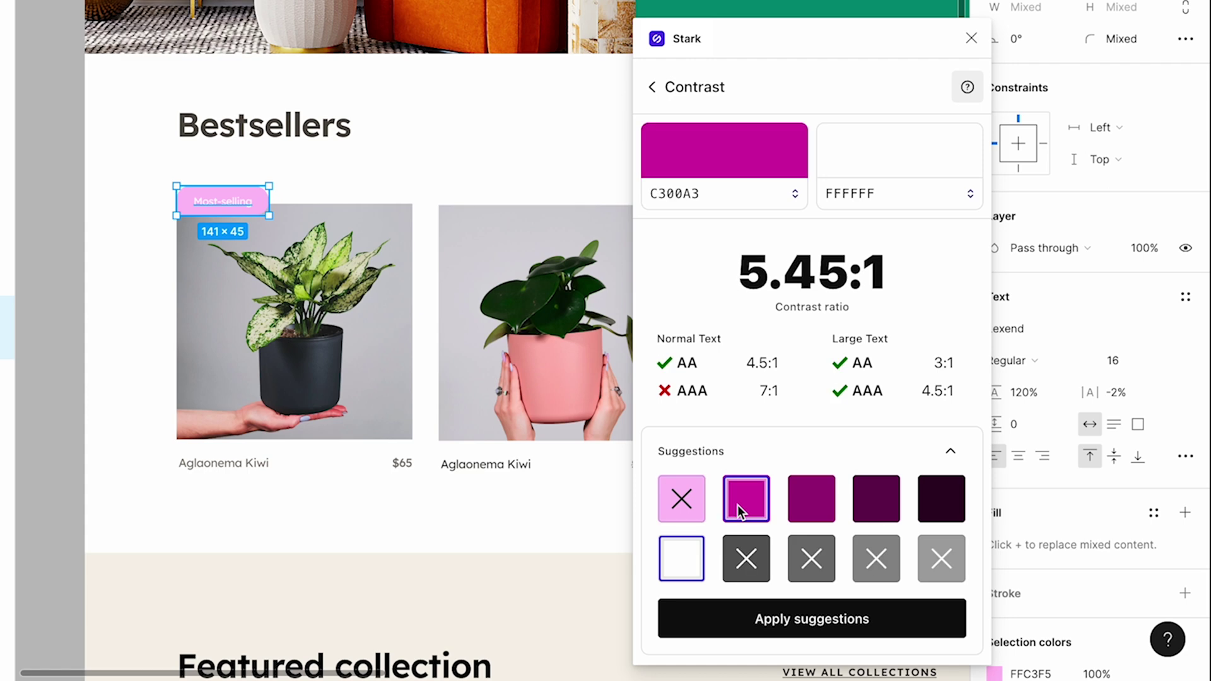
pyautogui.click(800, 501)
pyautogui.click(860, 499)
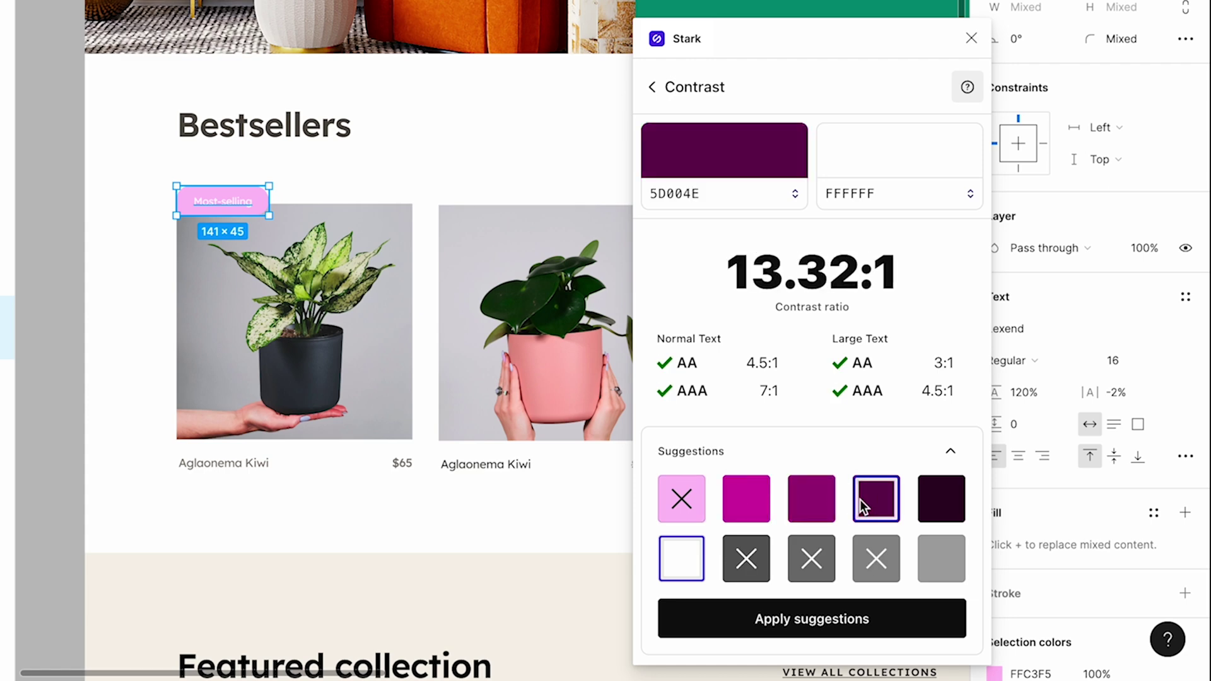
pyautogui.click(689, 516)
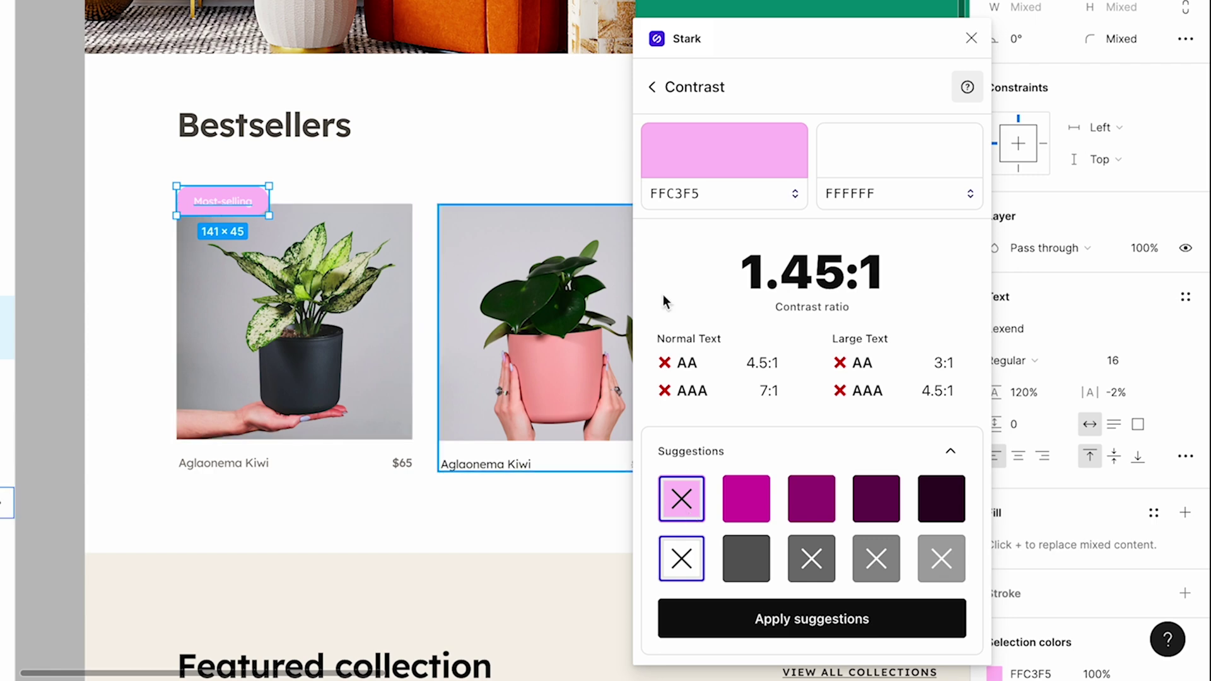
# Preview magenta and purple, then apply deep purple 5D004E to the badge for 13.32:1 contrast
pyautogui.click(748, 492)
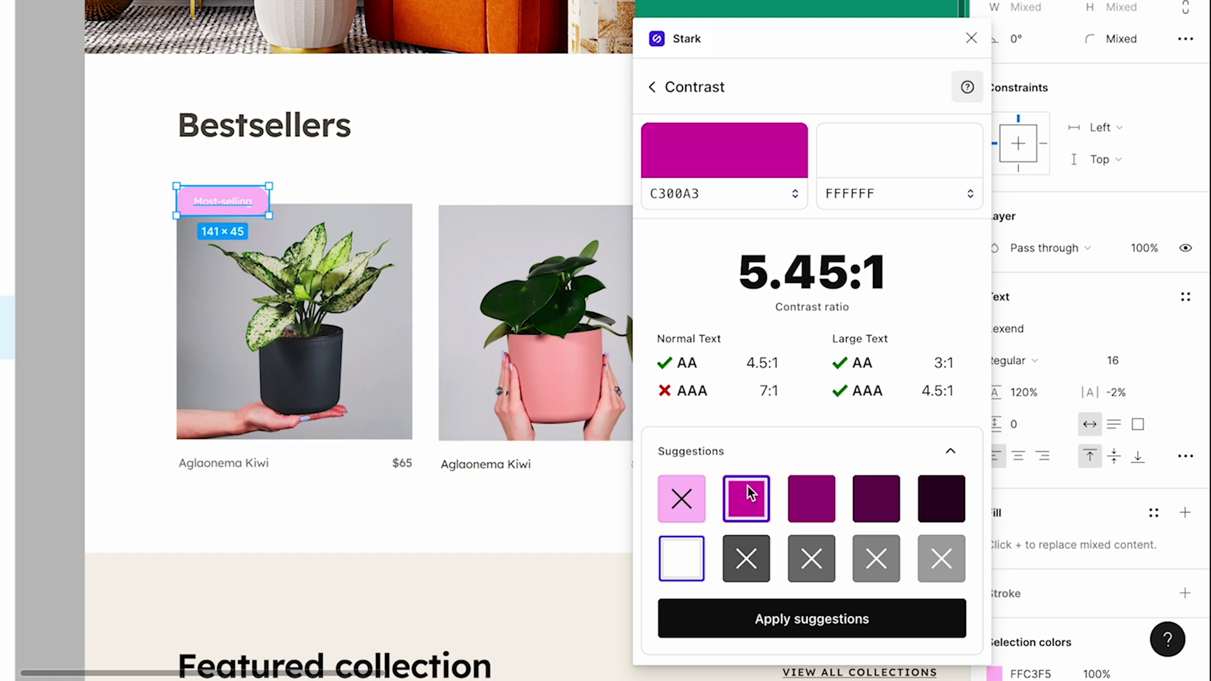
pyautogui.click(800, 491)
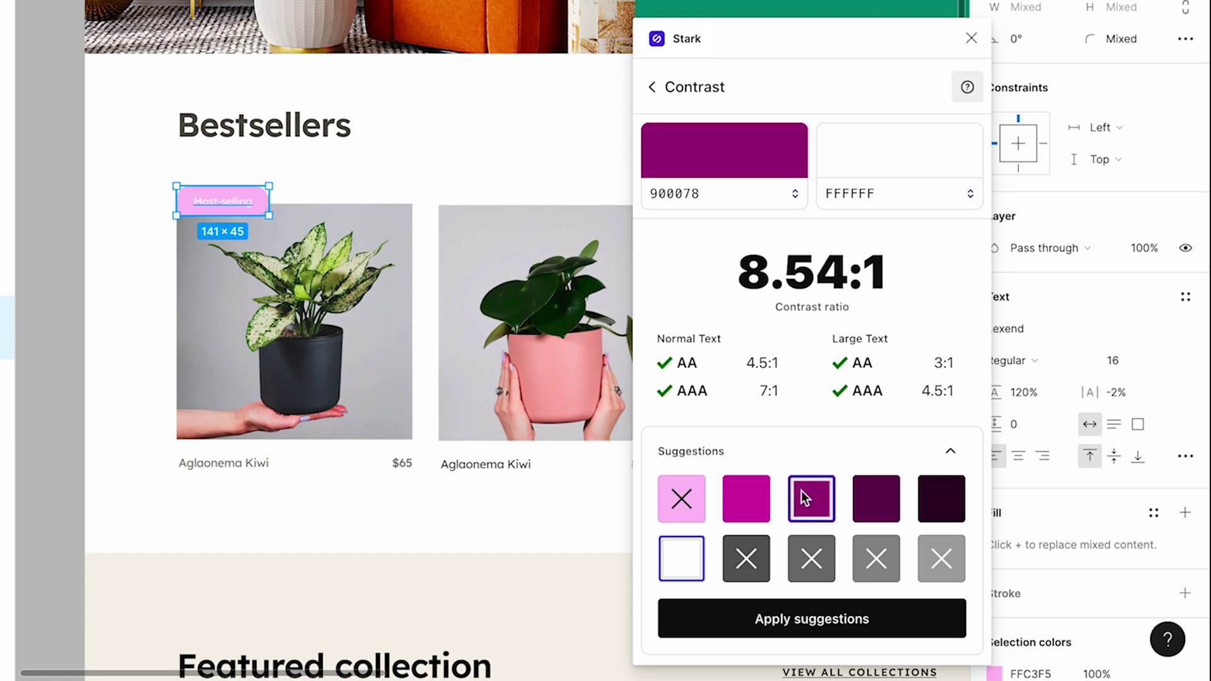
pyautogui.click(879, 495)
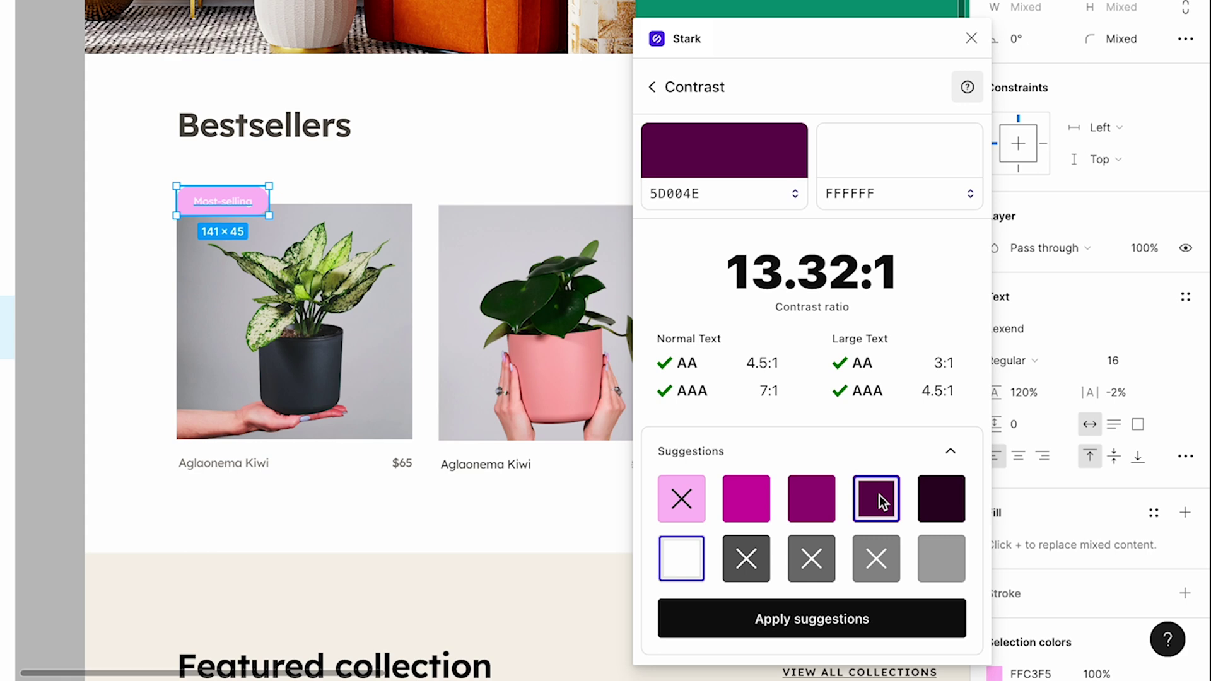
pyautogui.click(785, 610)
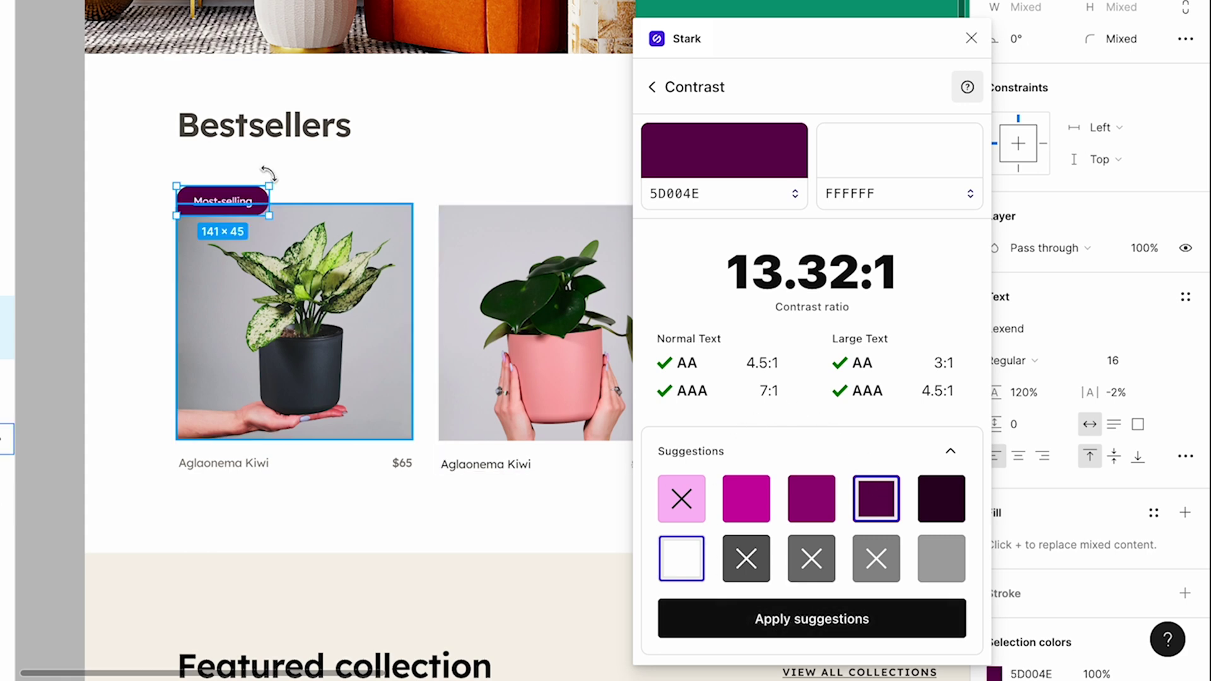
pyautogui.scroll(5, 277, 173)
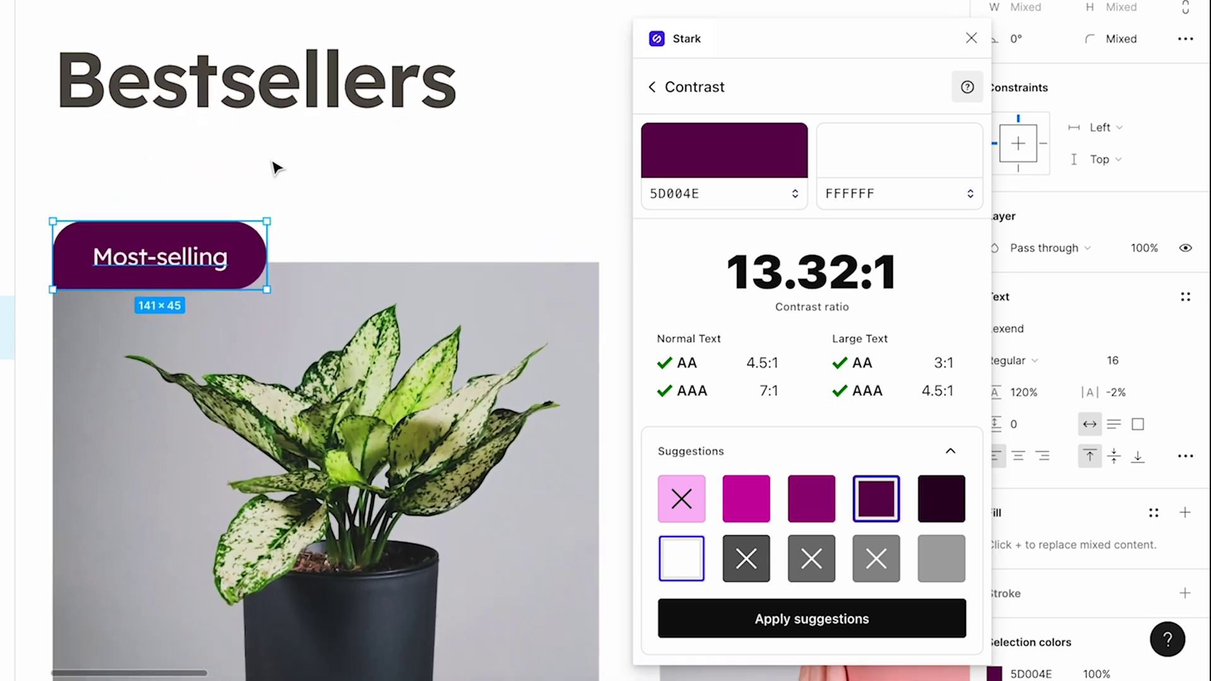
pyautogui.hscroll(-3, 281, 168)
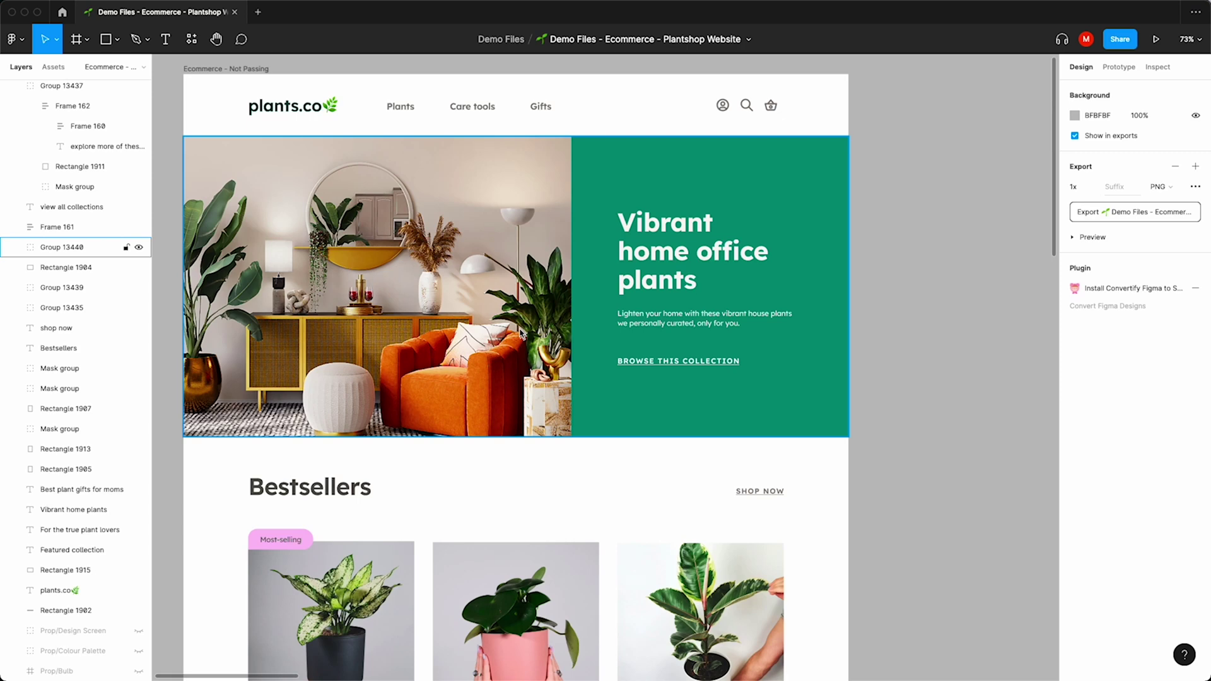
# Relaunch Stark from the Plugins menu over the plant-shop page
pyautogui.click(321, 8)
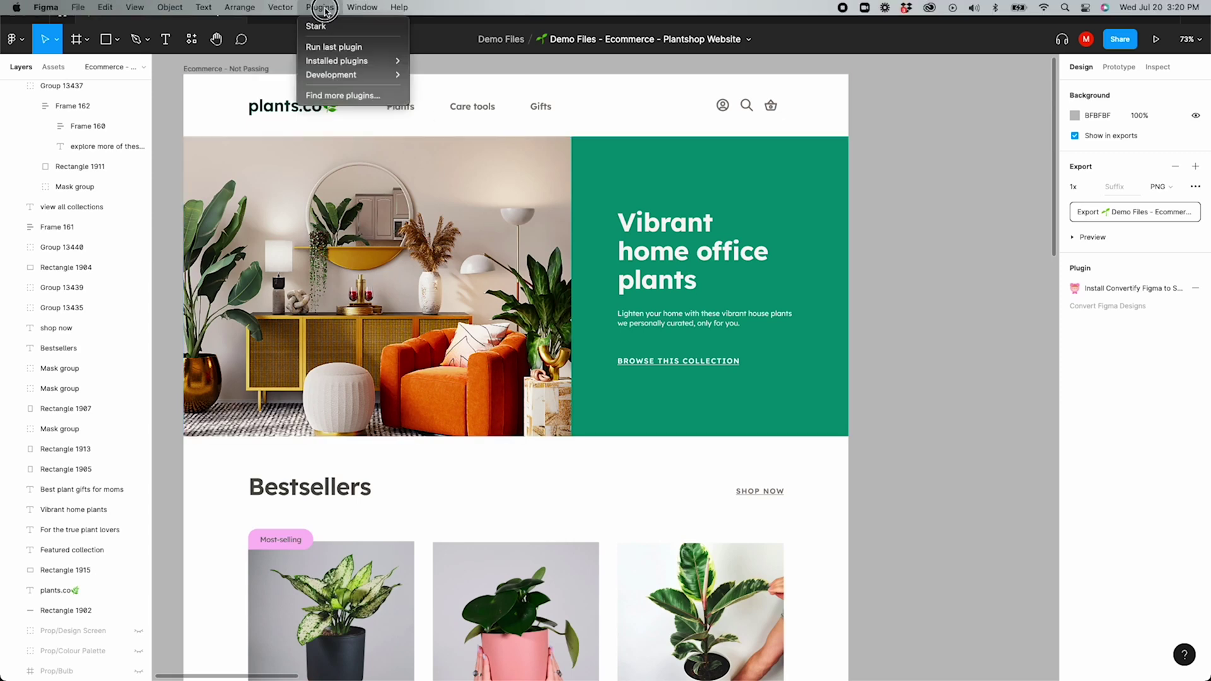
pyautogui.click(348, 27)
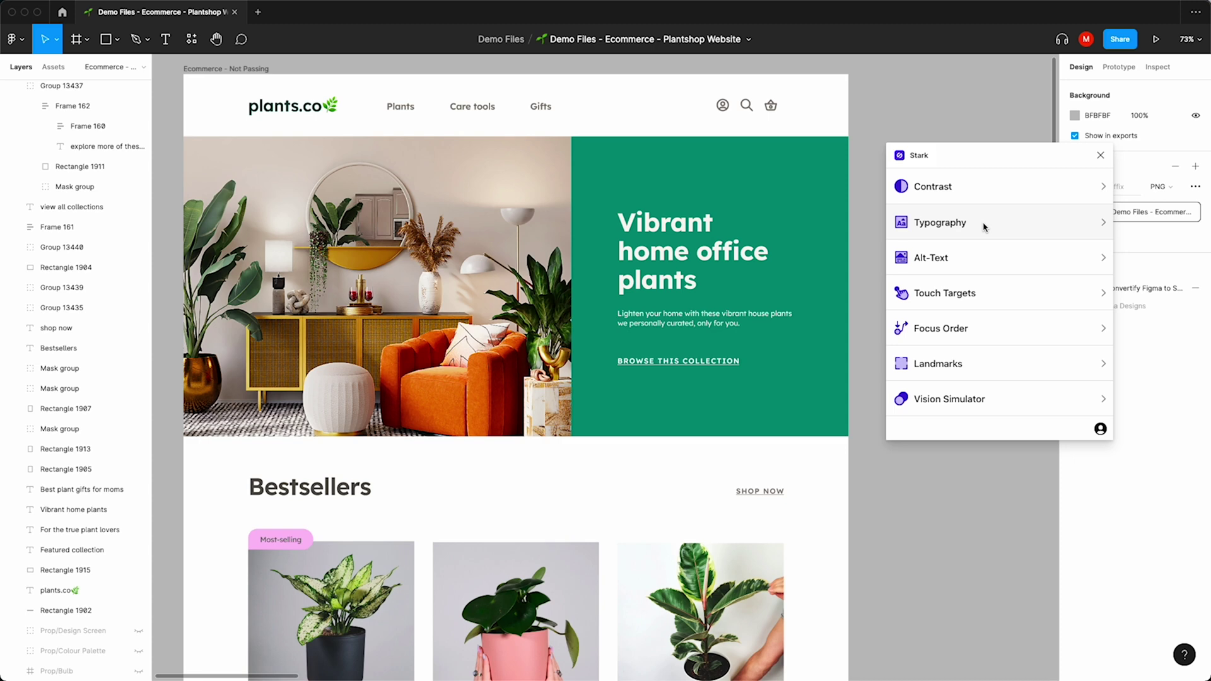
# Use Stark Typography to set the hero subtitle's size from 11px to 14px and return to the issue list
pyautogui.click(983, 226)
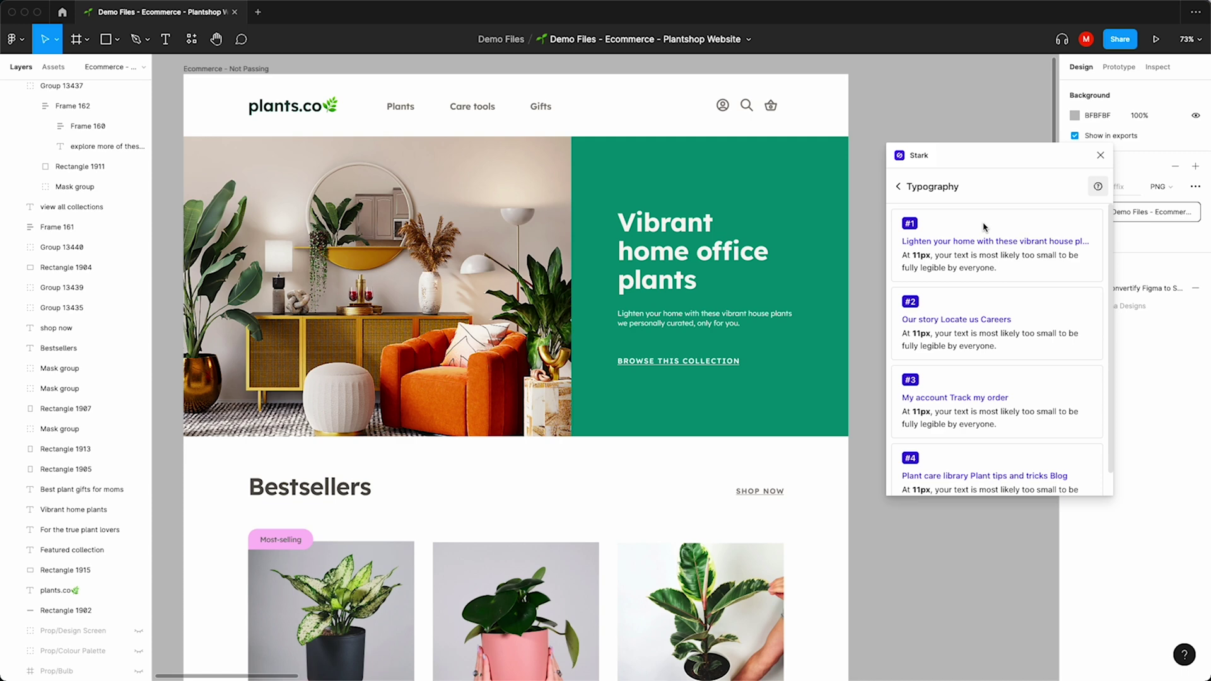
pyautogui.click(984, 244)
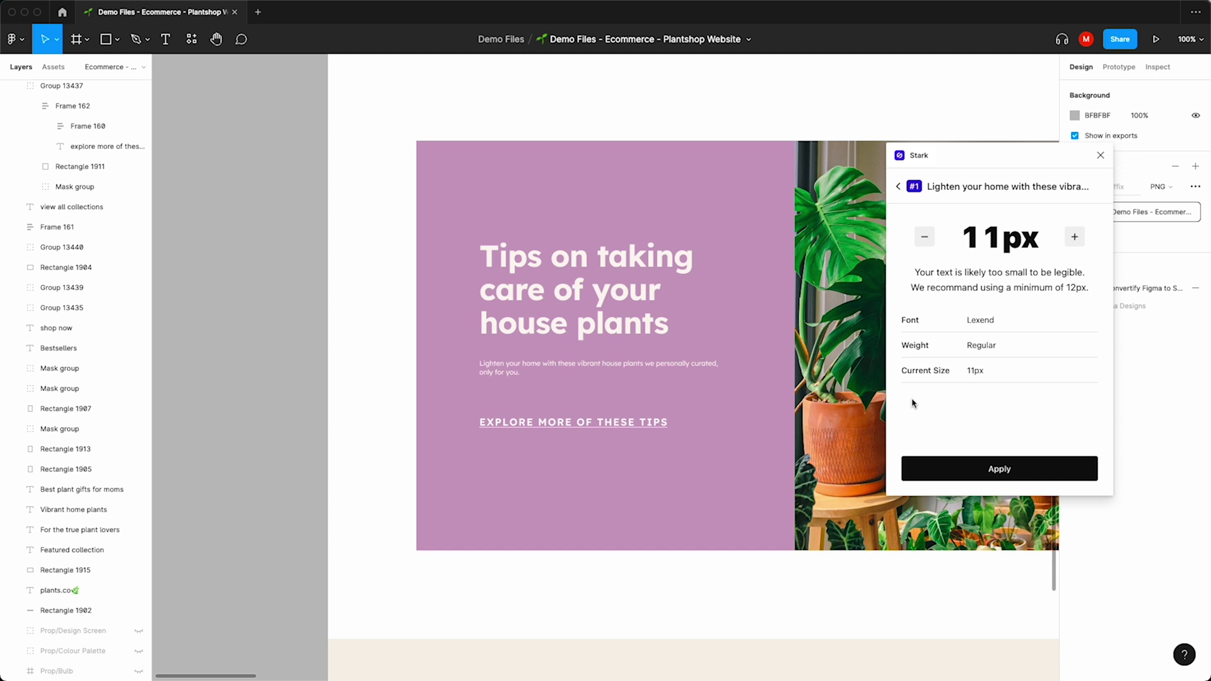
pyautogui.click(1073, 238)
pyautogui.click(1074, 238)
pyautogui.click(1011, 467)
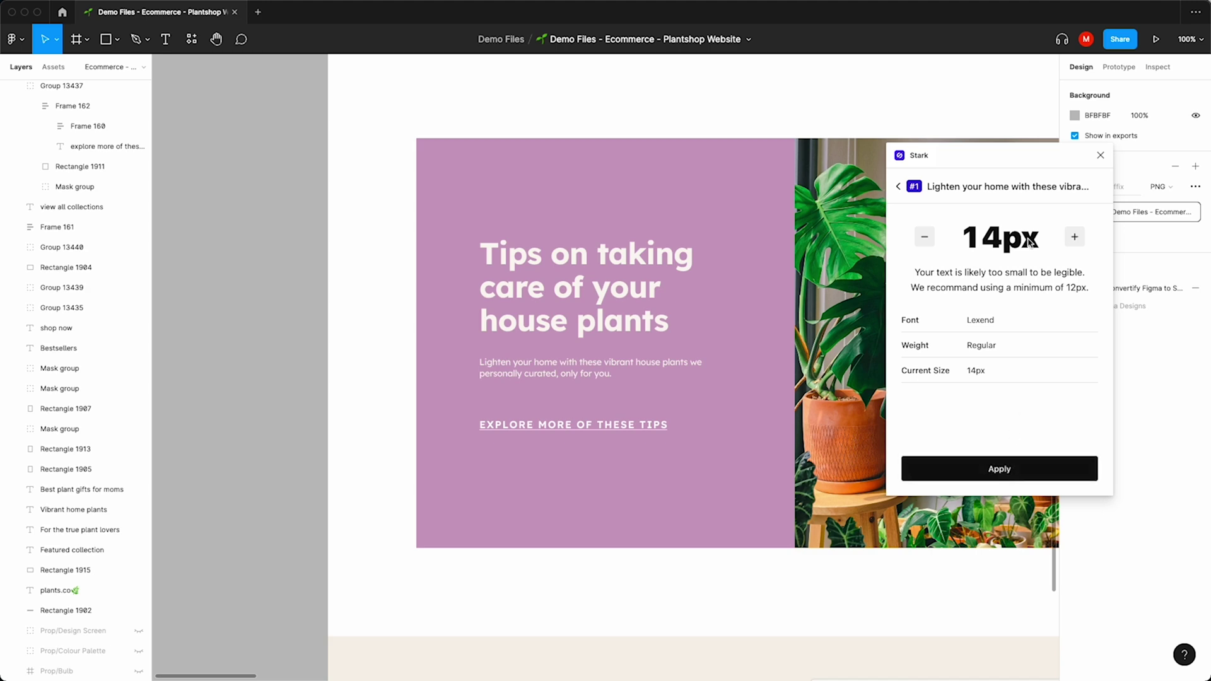
pyautogui.click(898, 187)
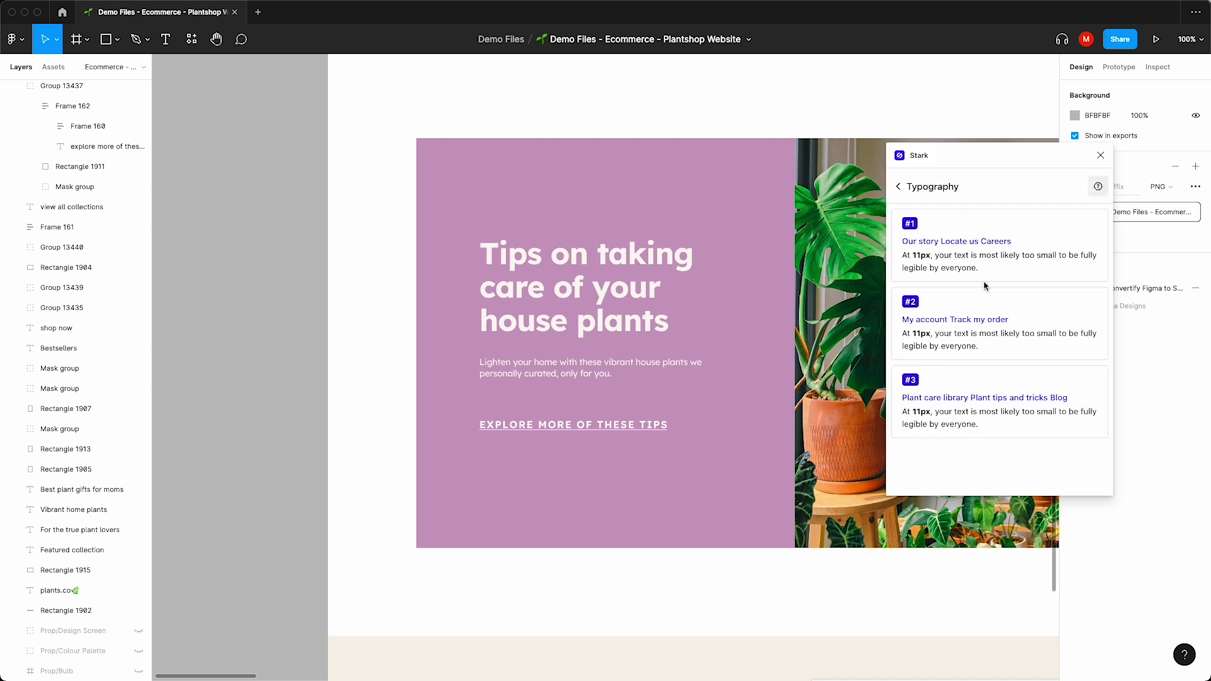
# Raise the Company footer links (Our story, Locate us, Careers) from 11px to 14px
pyautogui.click(1001, 234)
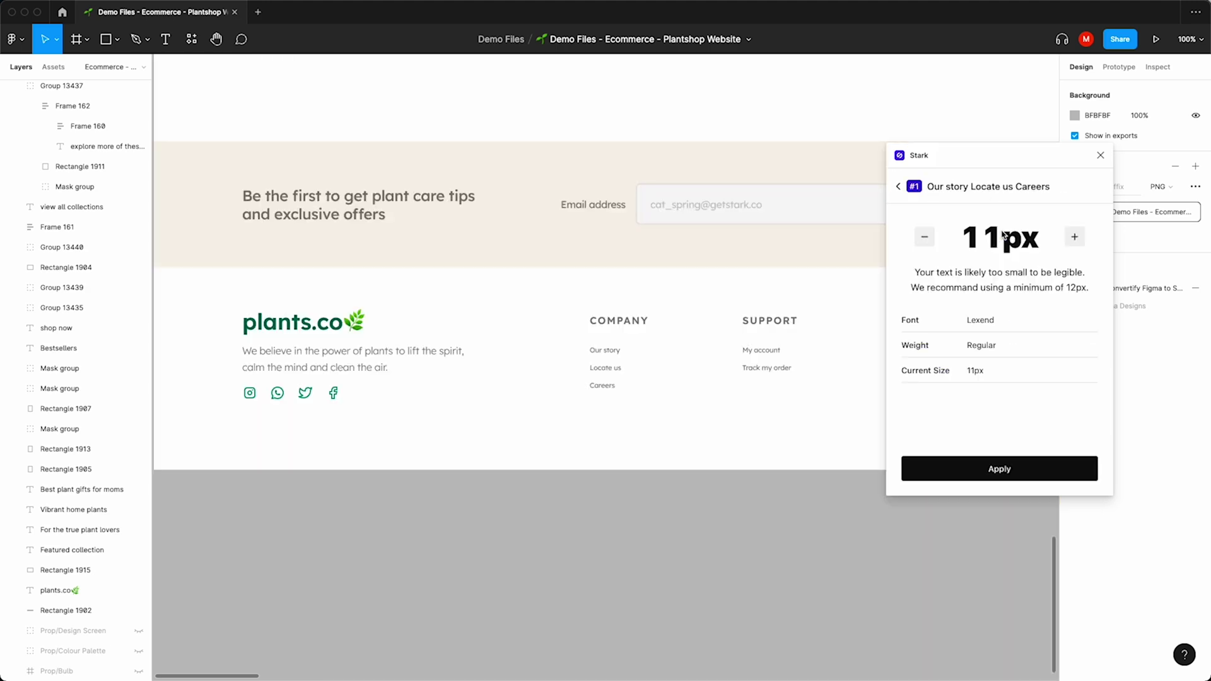
pyautogui.click(1073, 237)
pyautogui.click(1073, 236)
pyautogui.click(1020, 468)
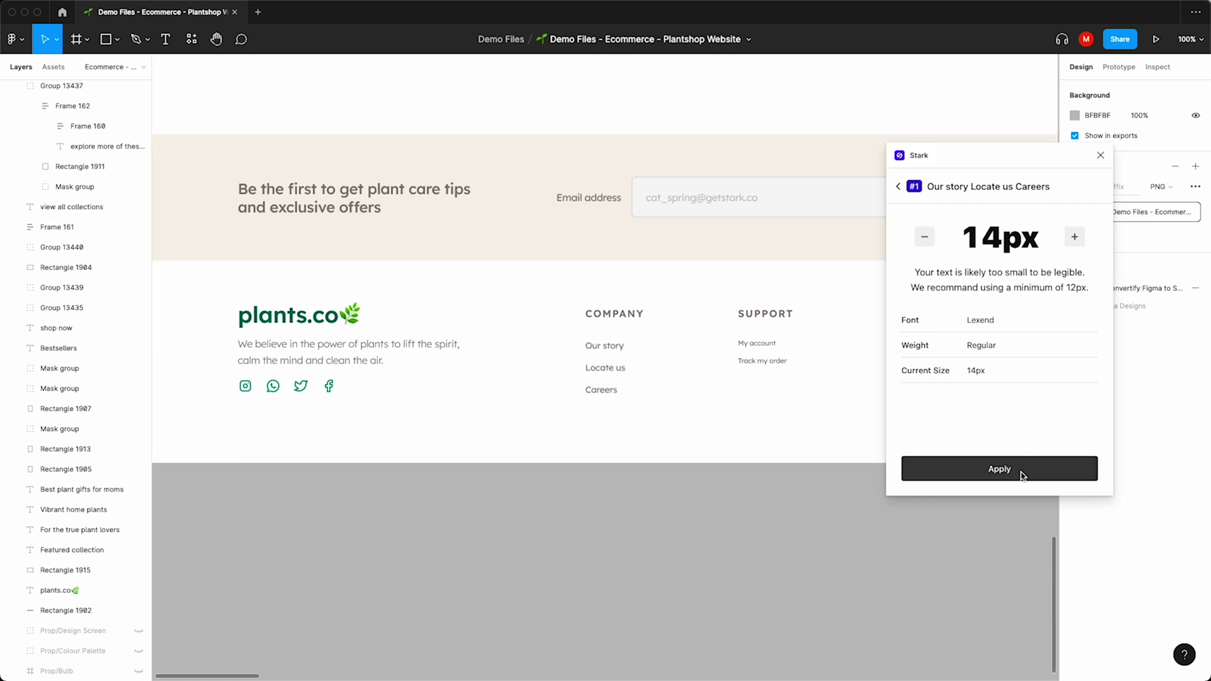
pyautogui.click(993, 241)
# Enlarge the Support and Resources footer links (My account, Plant care library) to 14px
pyautogui.click(1073, 236)
pyautogui.click(1073, 236)
pyautogui.click(1074, 236)
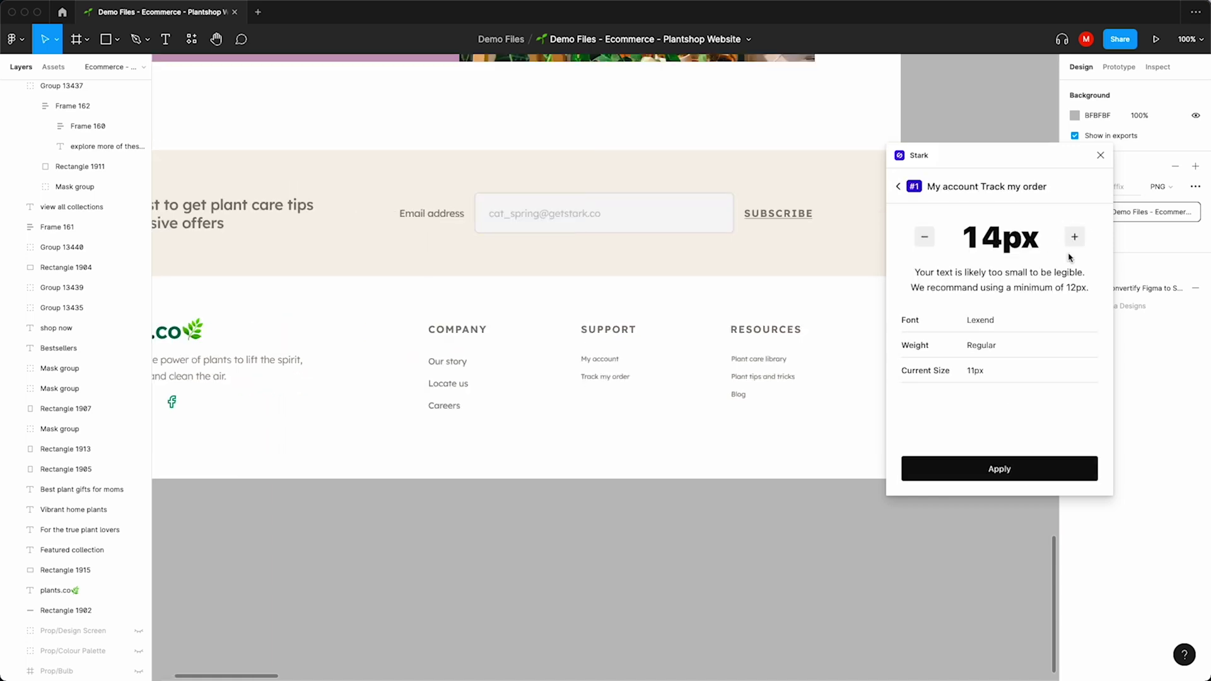
pyautogui.click(1031, 467)
pyautogui.click(898, 186)
pyautogui.click(984, 238)
pyautogui.click(1073, 236)
pyautogui.click(1073, 237)
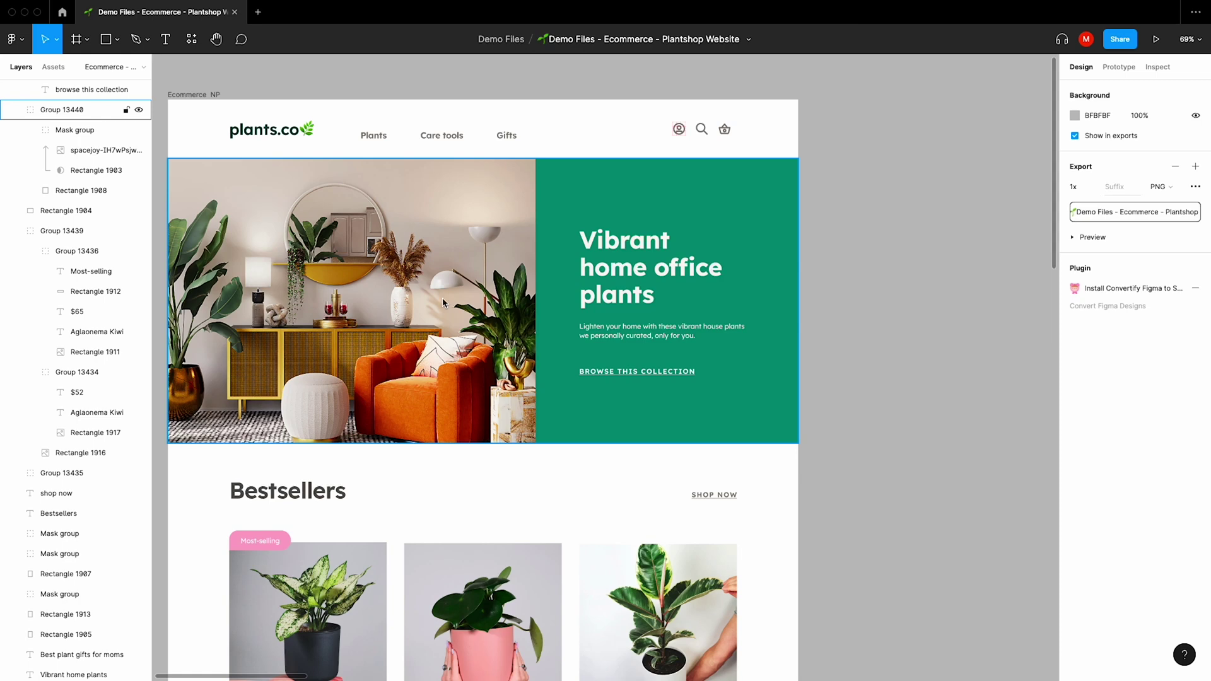
# Clear the selection and open Stark's Alt-Text checker from the plugin panel
pyautogui.press('Escape')
pyautogui.click(328, 12)
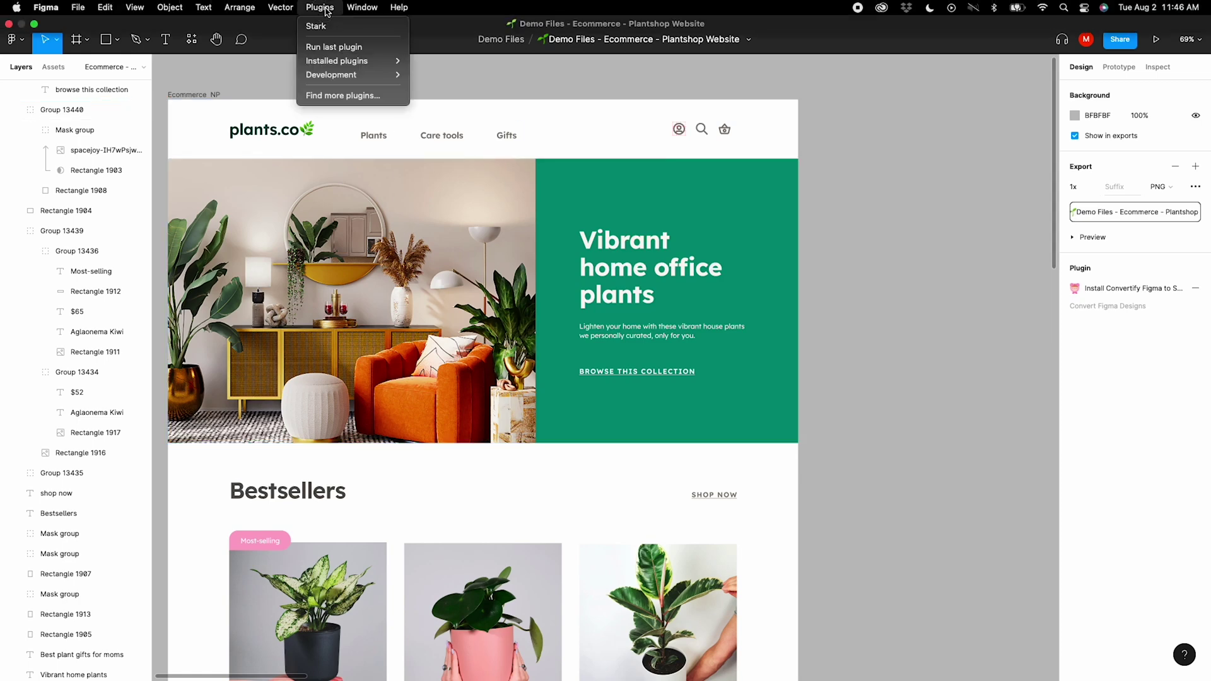
pyautogui.click(334, 12)
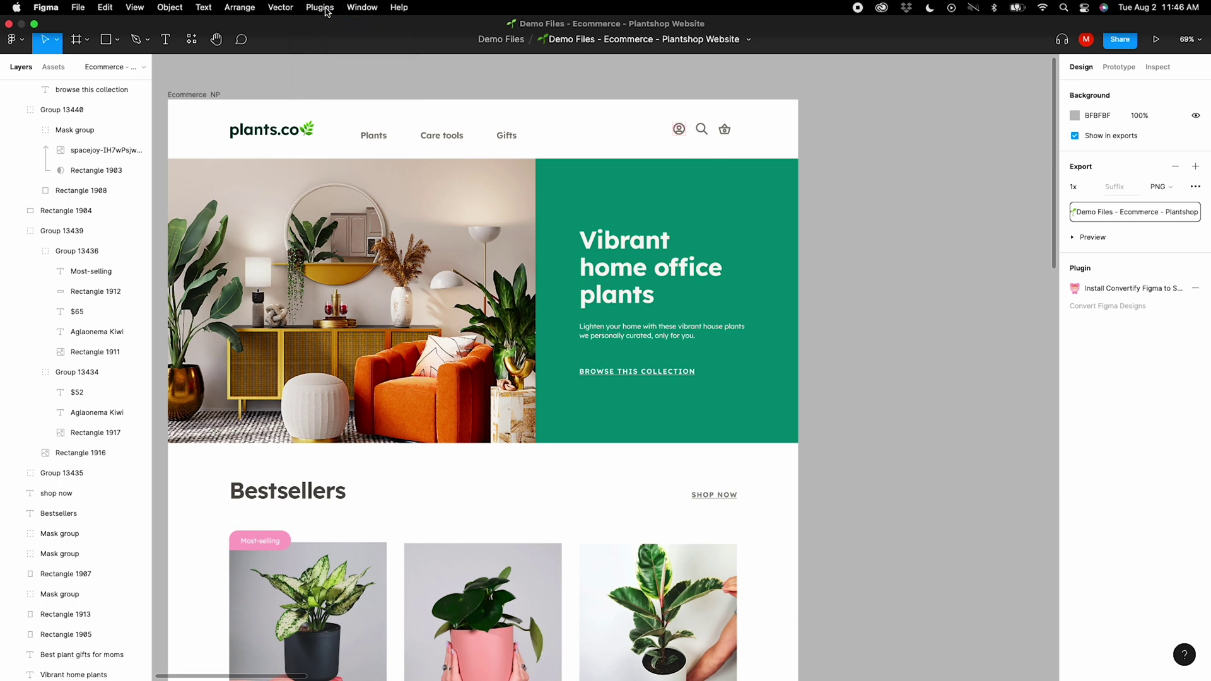
pyautogui.click(727, 225)
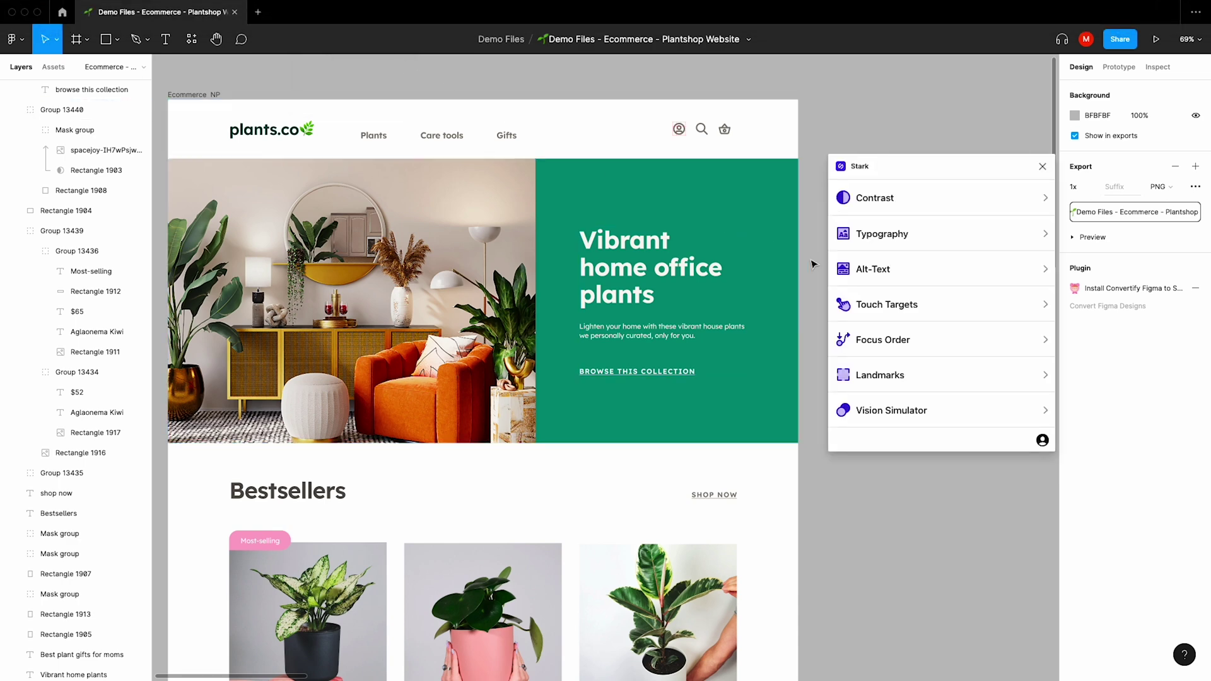
pyautogui.click(943, 271)
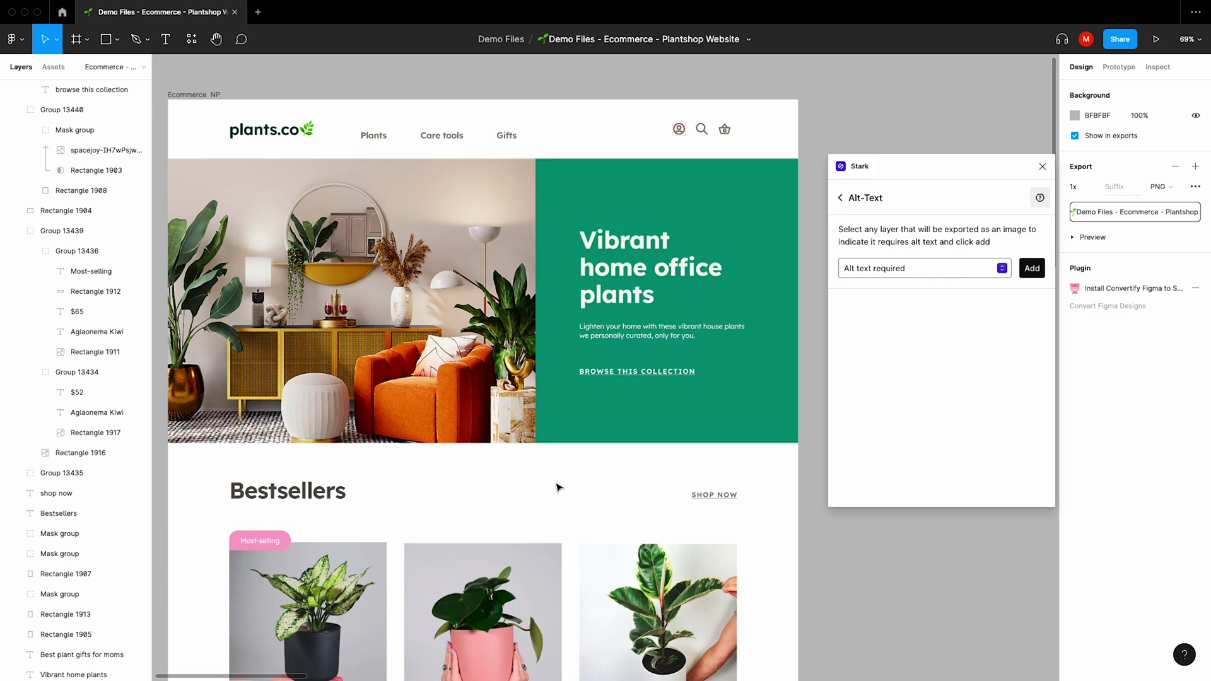
pyautogui.scroll(-3, 556, 487)
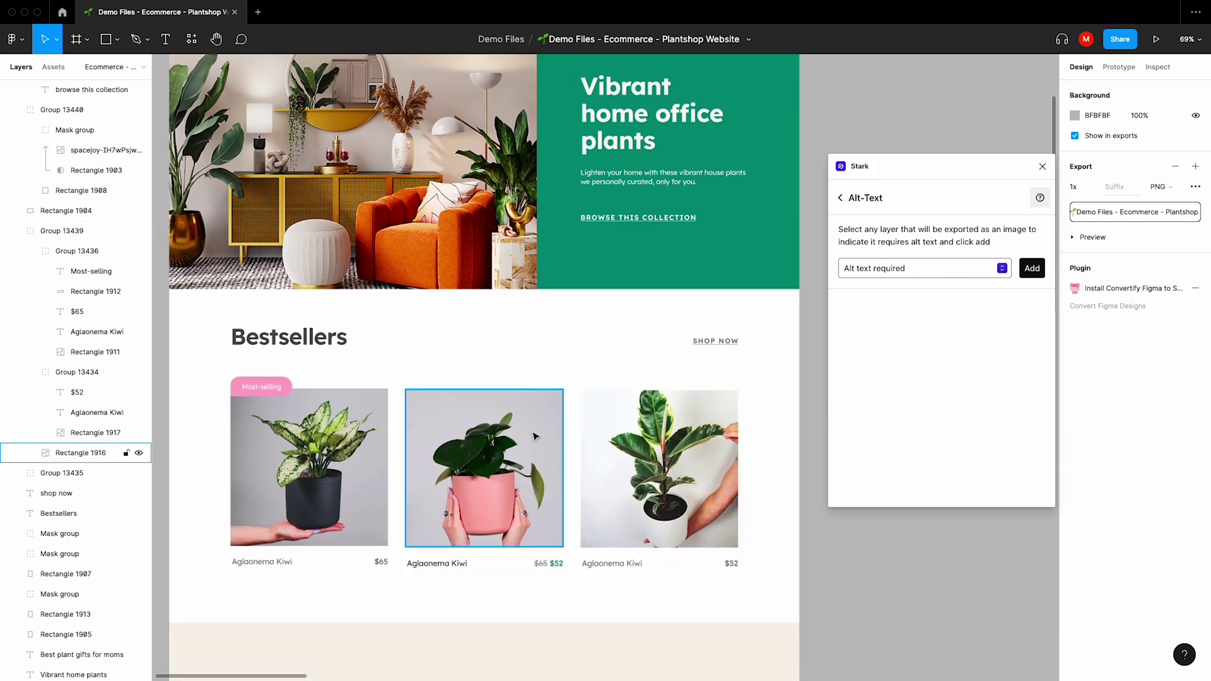
# Select the pink-pot image (Rectangle 1916) and add it as alt-text item #1
pyautogui.click(534, 435)
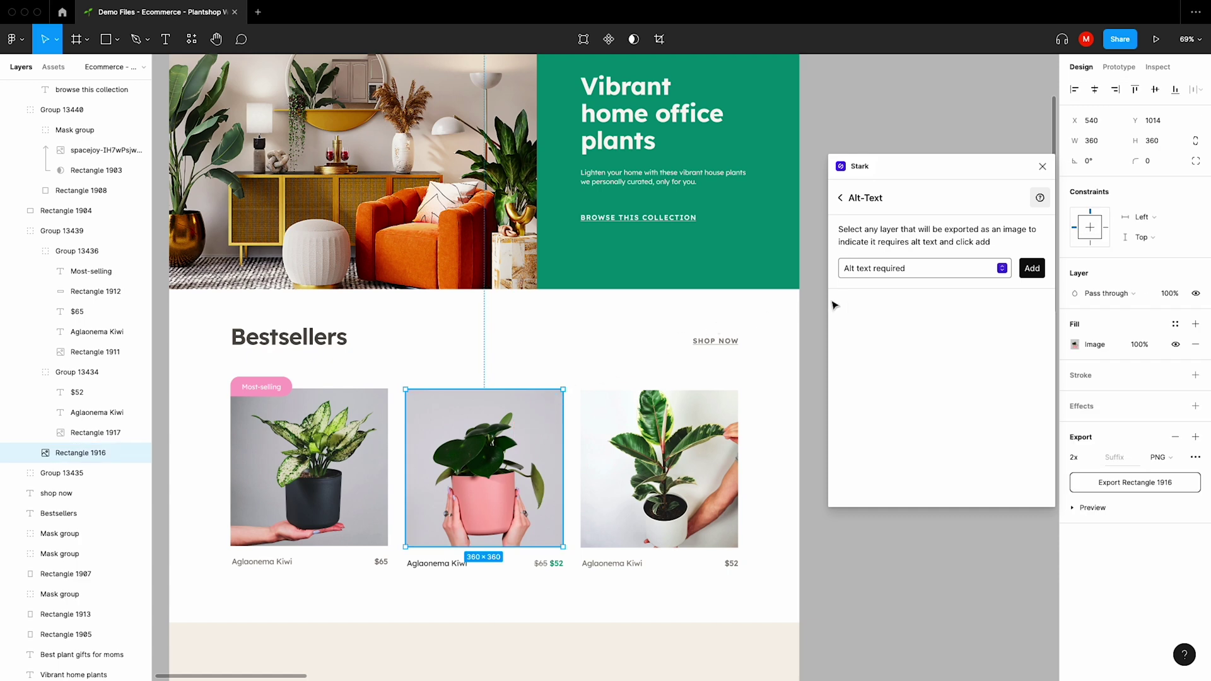
pyautogui.click(1030, 270)
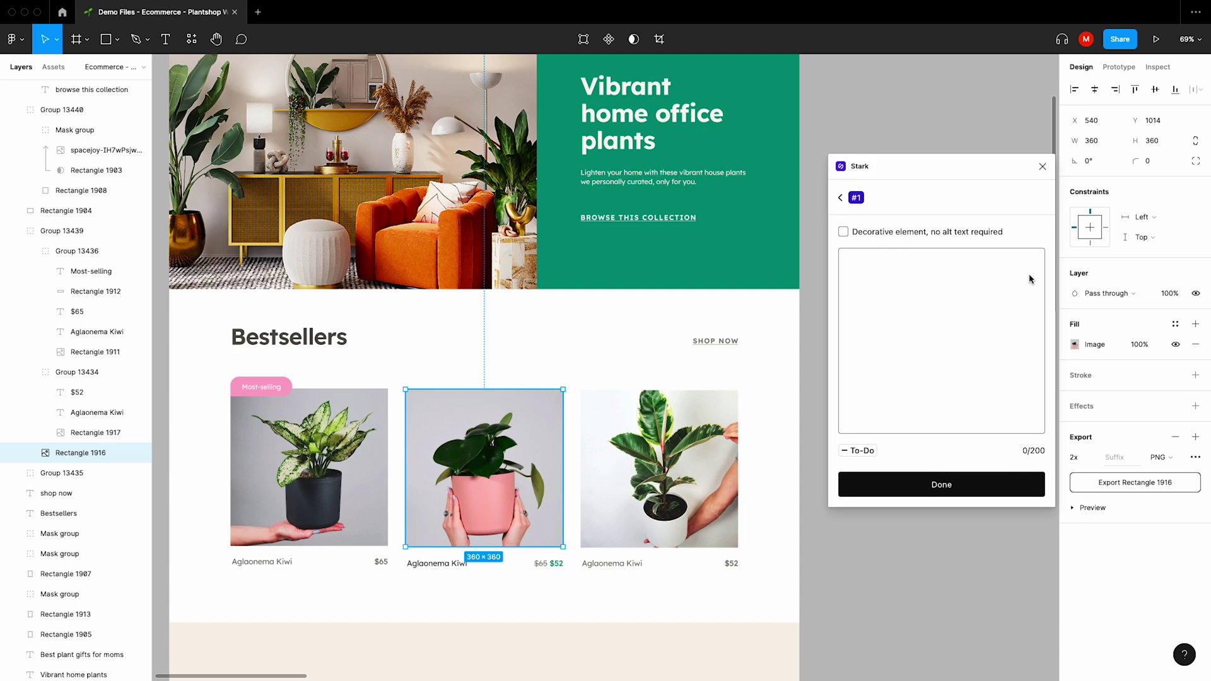
# Toggle Decorative on and off, then write 'A picture of' and replace it with 'An image of'
pyautogui.click(843, 233)
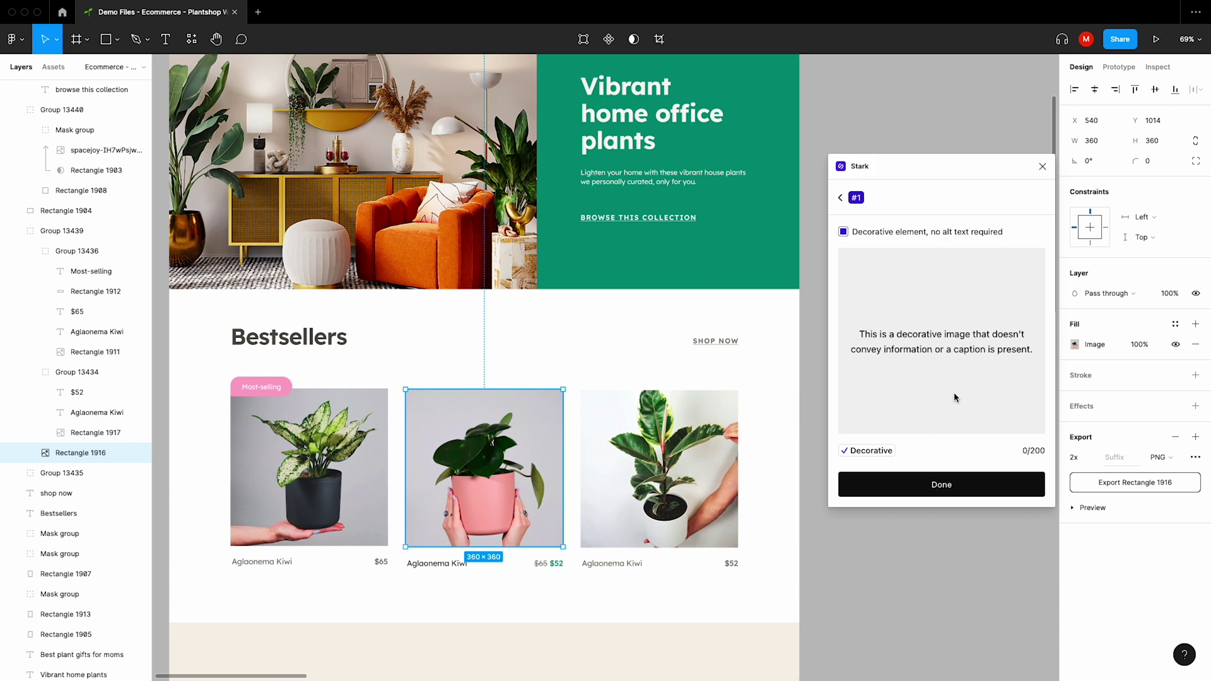
pyautogui.click(843, 232)
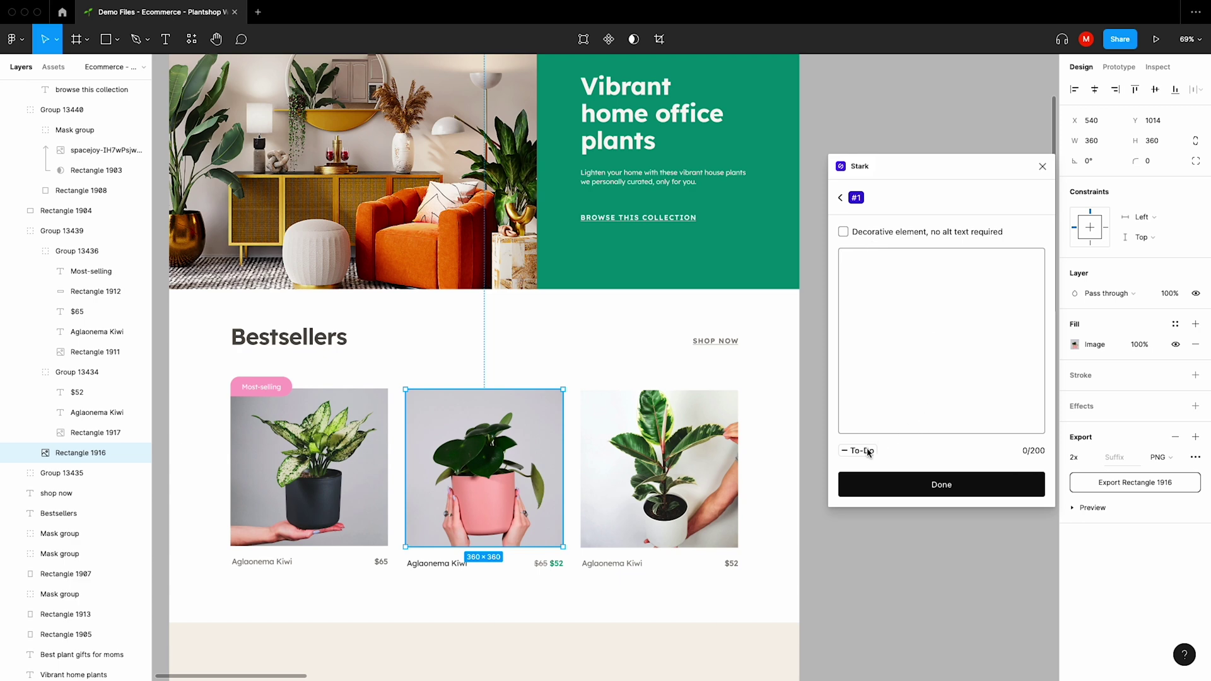
pyautogui.click(885, 288)
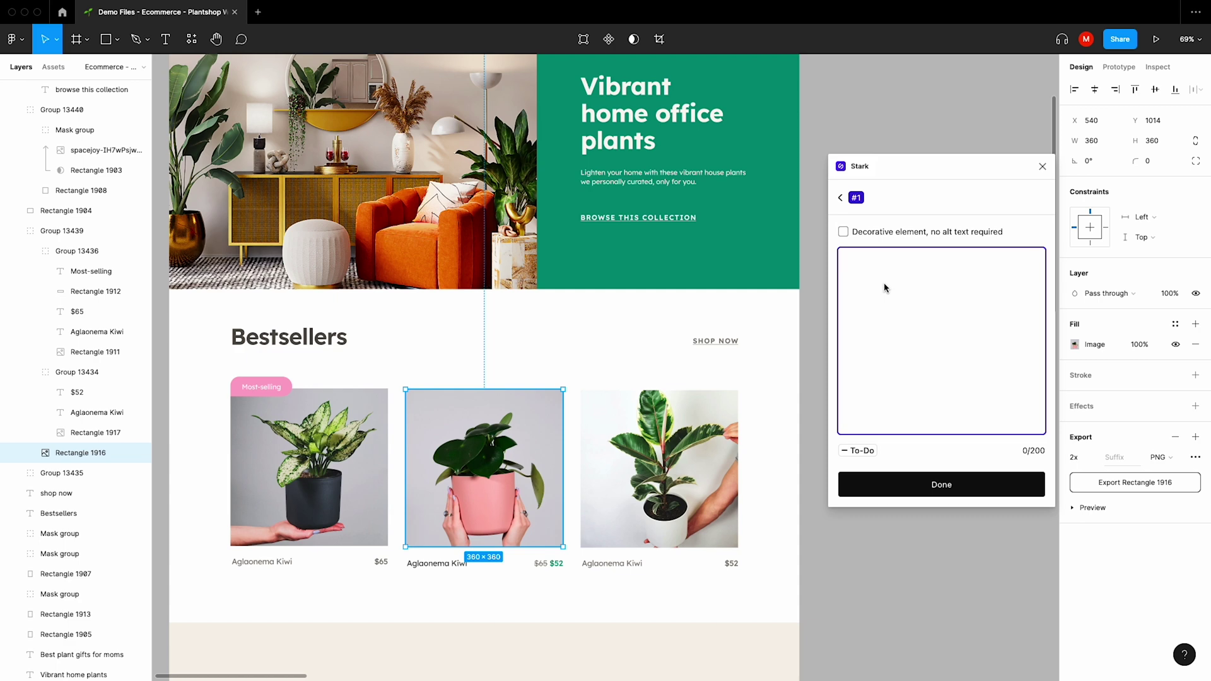
pyautogui.write('A pic')
pyautogui.write('ture of')
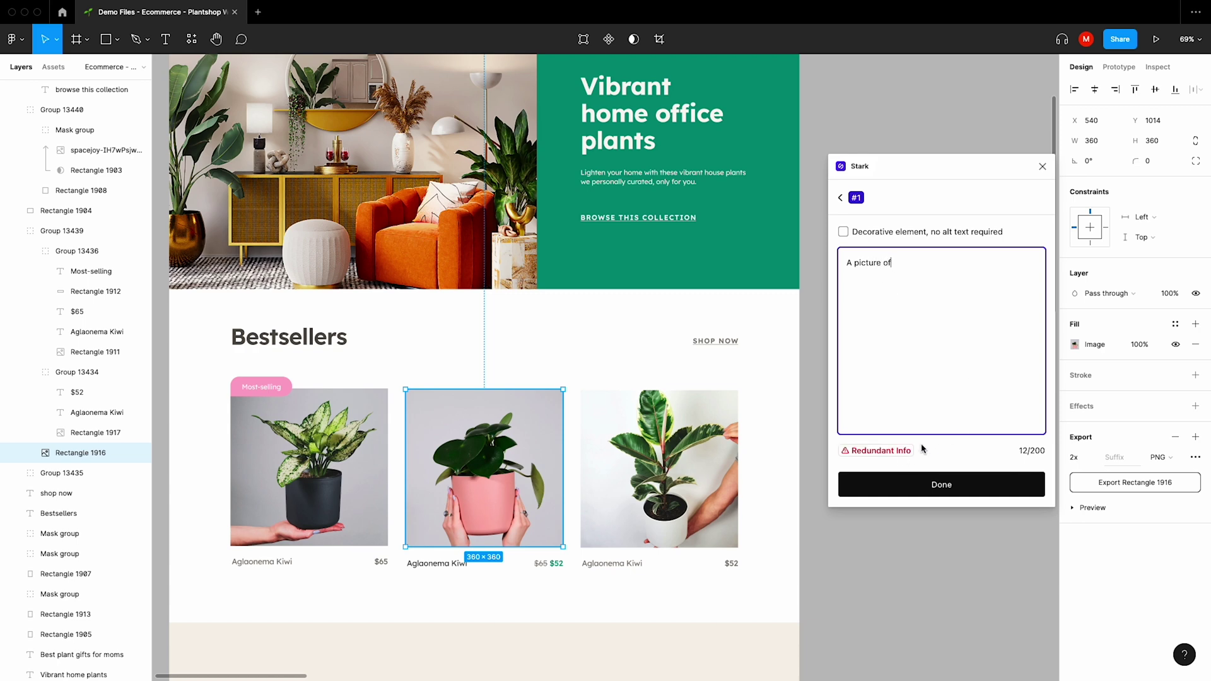
pyautogui.tripleClick(888, 264)
pyautogui.write('An image o')
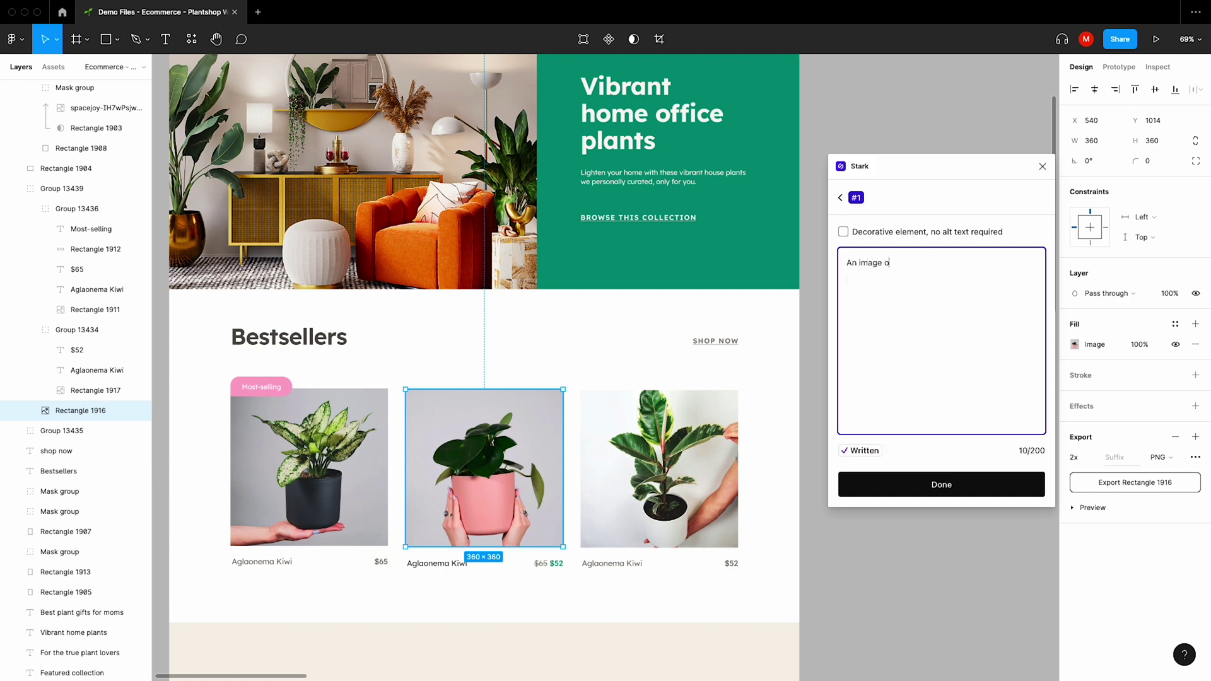
pyautogui.write('f')
pyautogui.tripleClick(894, 273)
pyautogui.write('🪴')
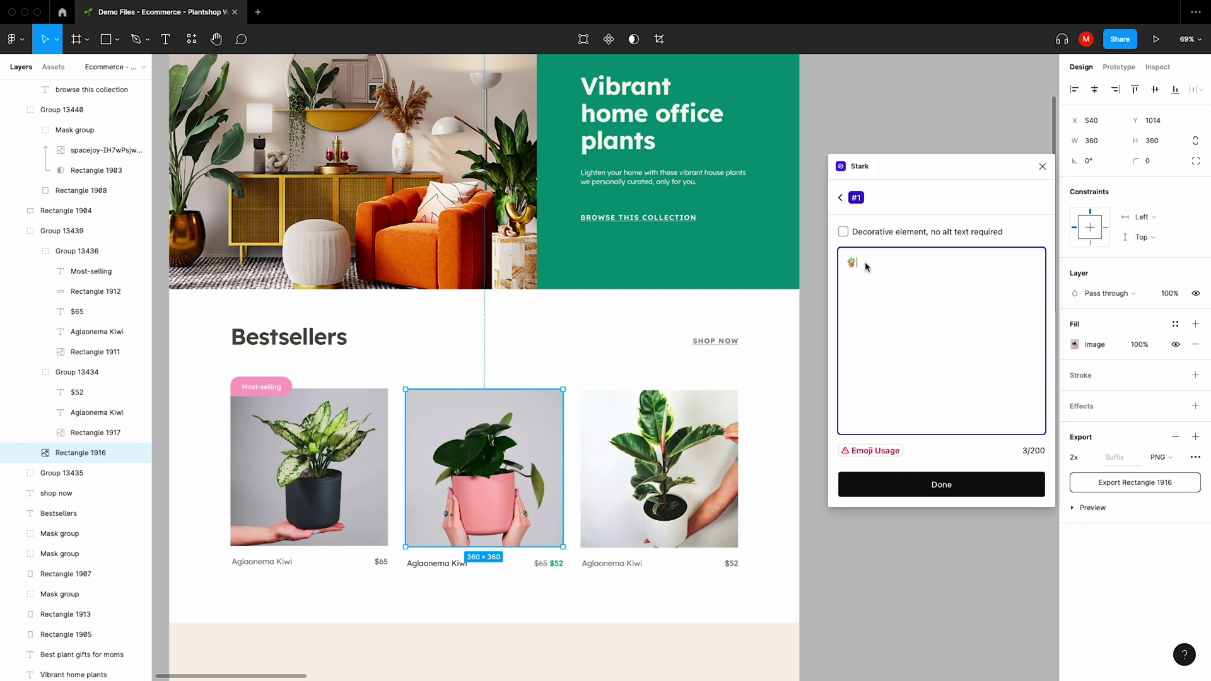
pyautogui.write('🪴🪴🪴🪴🪴🪴🪴🪴')
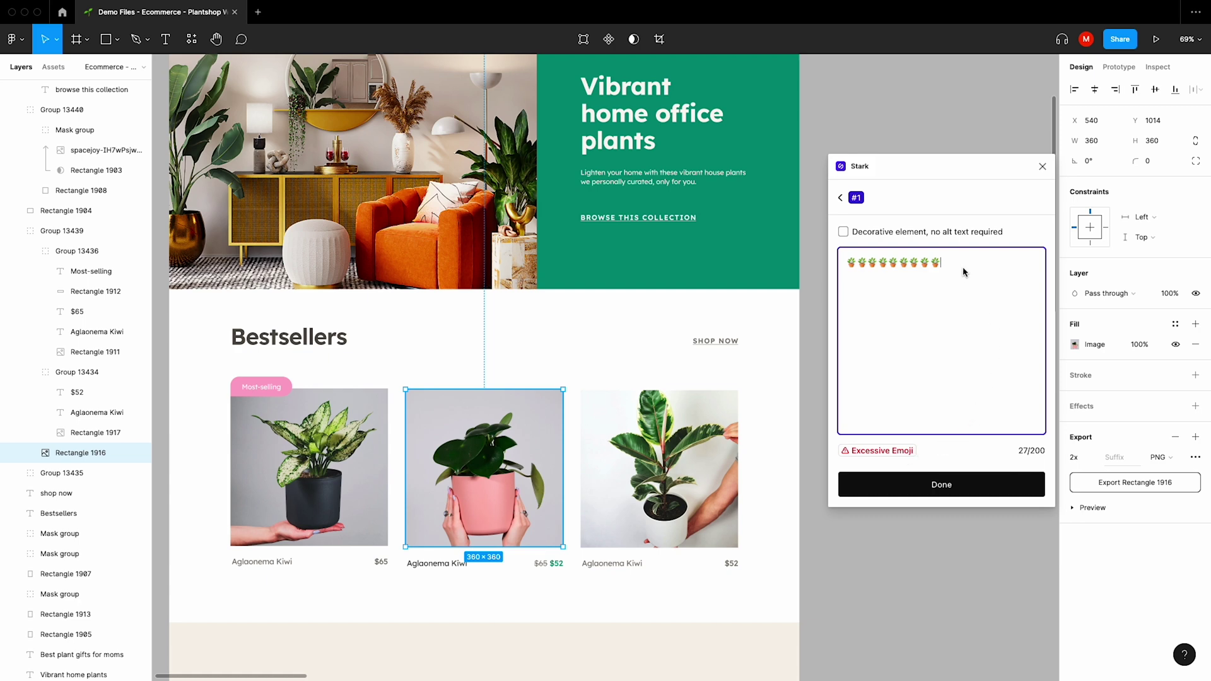
# Replace the emoji alt text with a pasted 316-character description, then clear the field
pyautogui.hotkey('ctrl', 'a')
pyautogui.press('BackSpace')
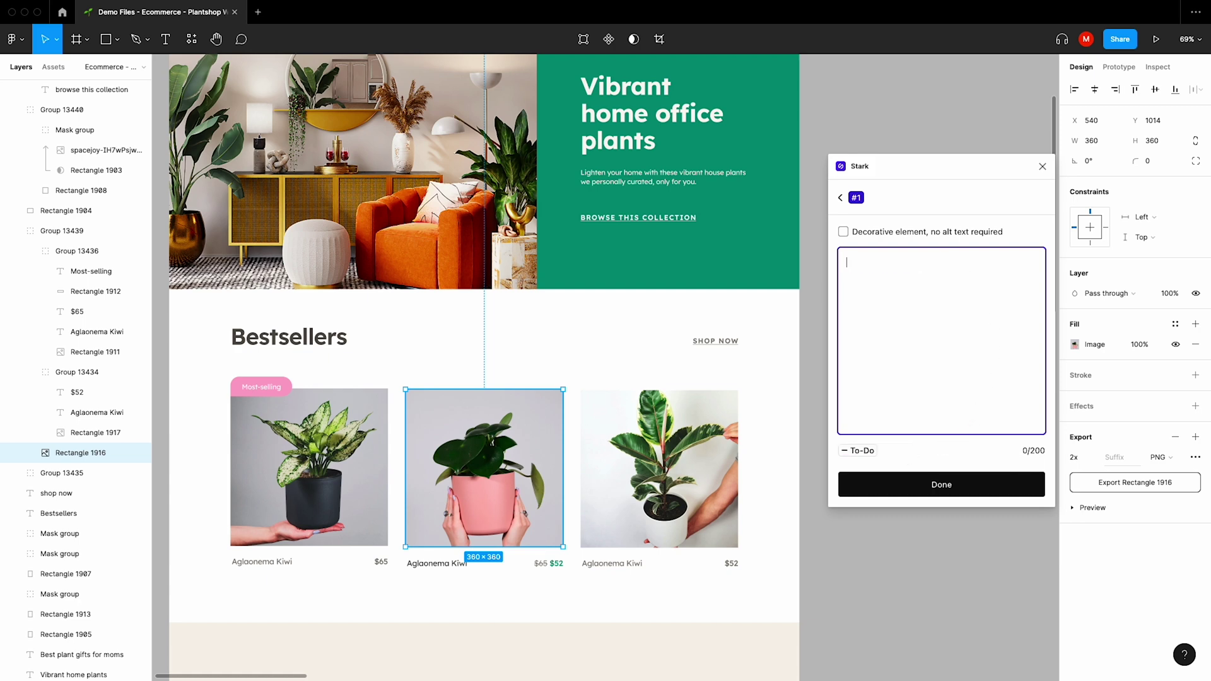
pyautogui.write('Two hands, with blue nail polish and adorned with many rings, appear from the bottom of the frame, extending to the bottom 1/3 of the image. They are holding up a round, pink, and short pot. Inside the pot is a healthy, green, and beautiful rubber plant. The background is grey and the top 1/3 of the image is empty.')
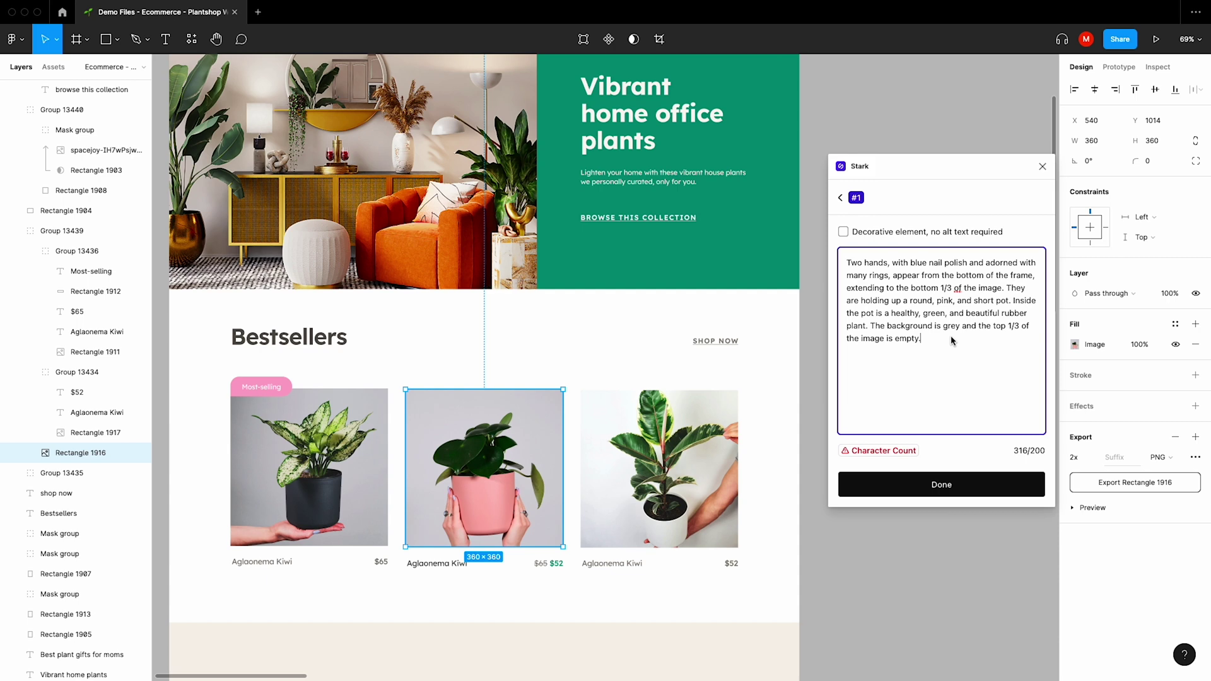
pyautogui.hotkey('ctrl', 'a')
pyautogui.press('BackSpace')
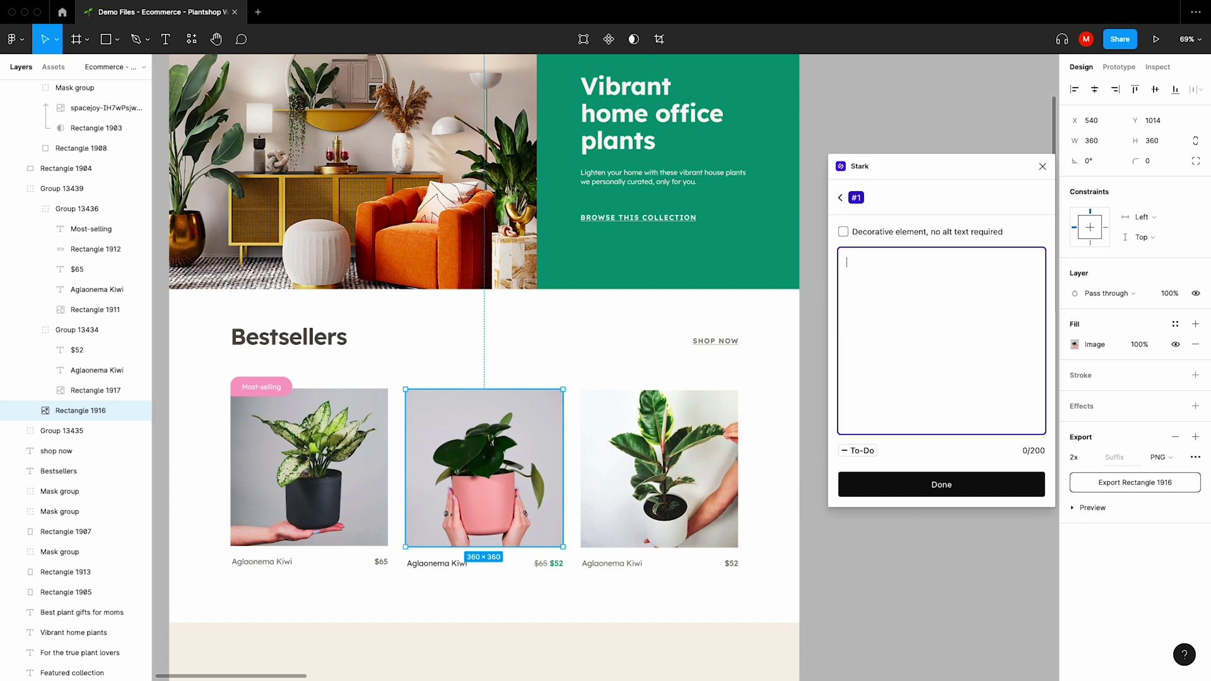
pyautogui.write('A healthy ru')
pyautogui.write('bber plant with ')
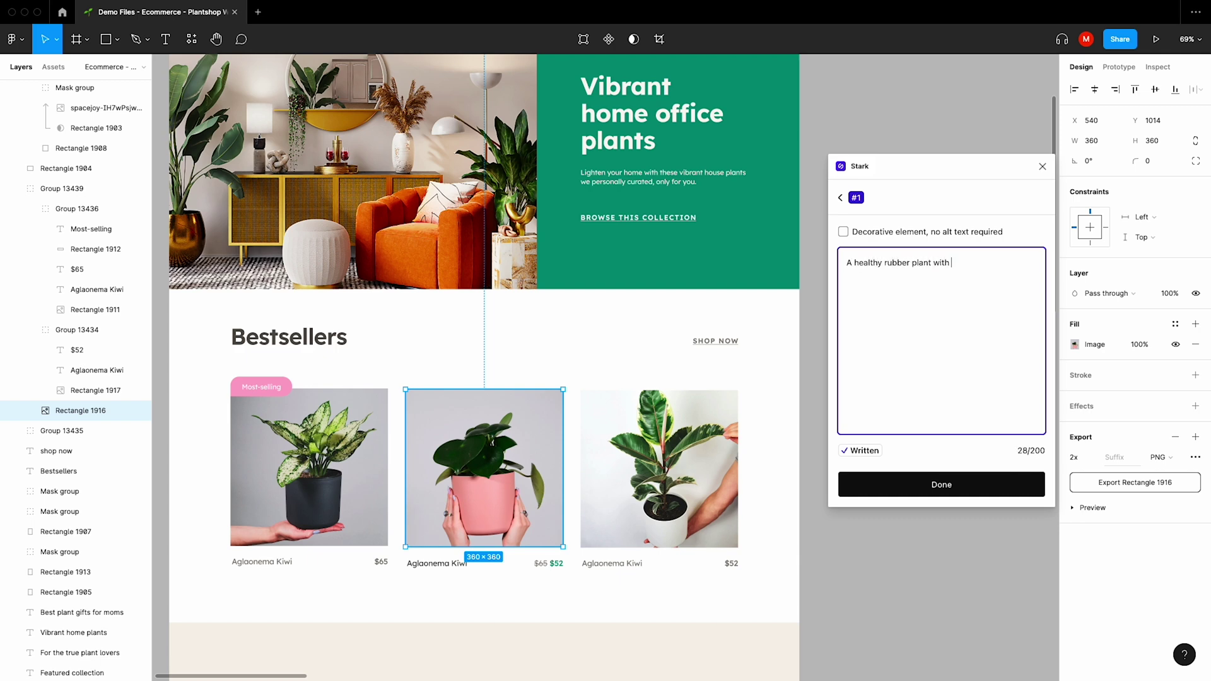
pyautogui.write('dark green leaves')
pyautogui.write(' in a pink pot.')
# Confirm 'A healthy rubber plant with dark green leaves in a pink pot.' so Stark lists it as item #1
pyautogui.click(951, 481)
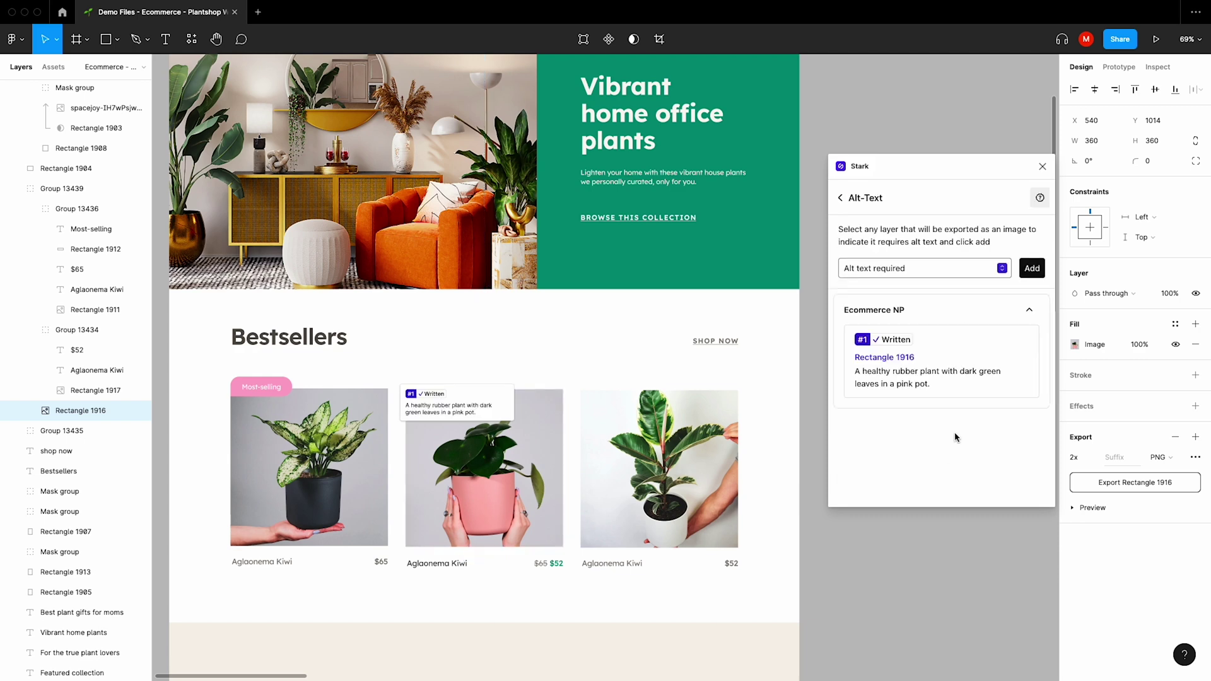
# Review the pink-pot alt-text annotation and select the locked Stark Alt-Texts layer
pyautogui.click(912, 342)
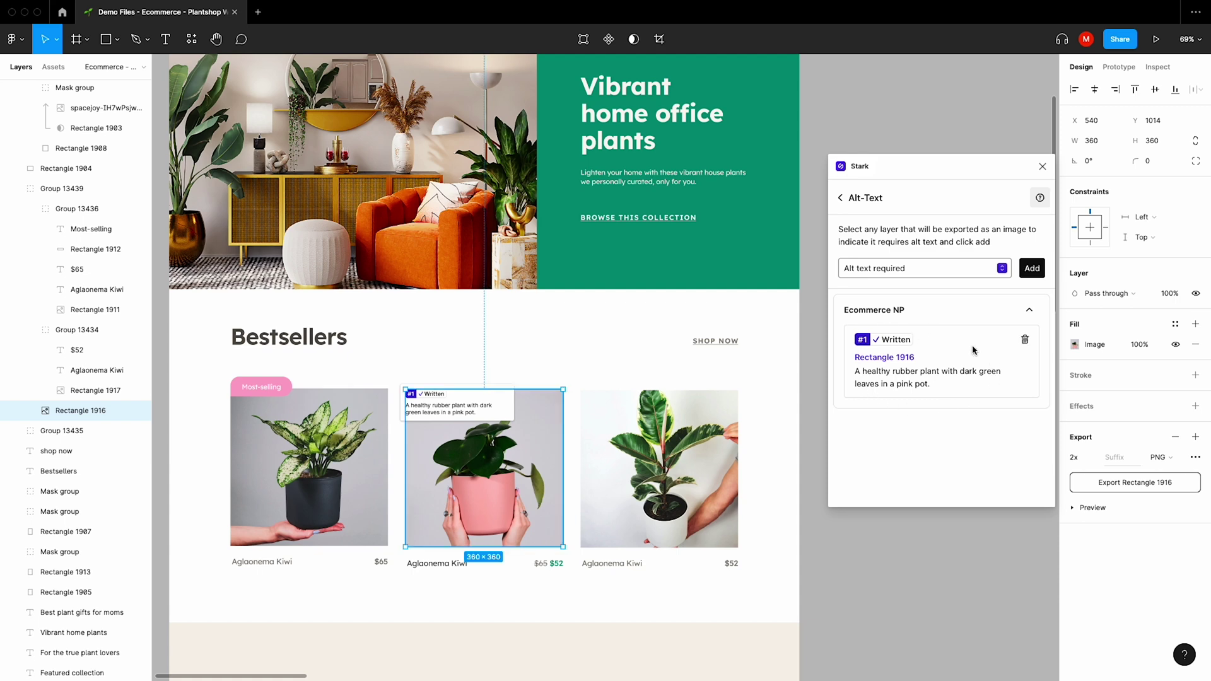
pyautogui.click(1029, 310)
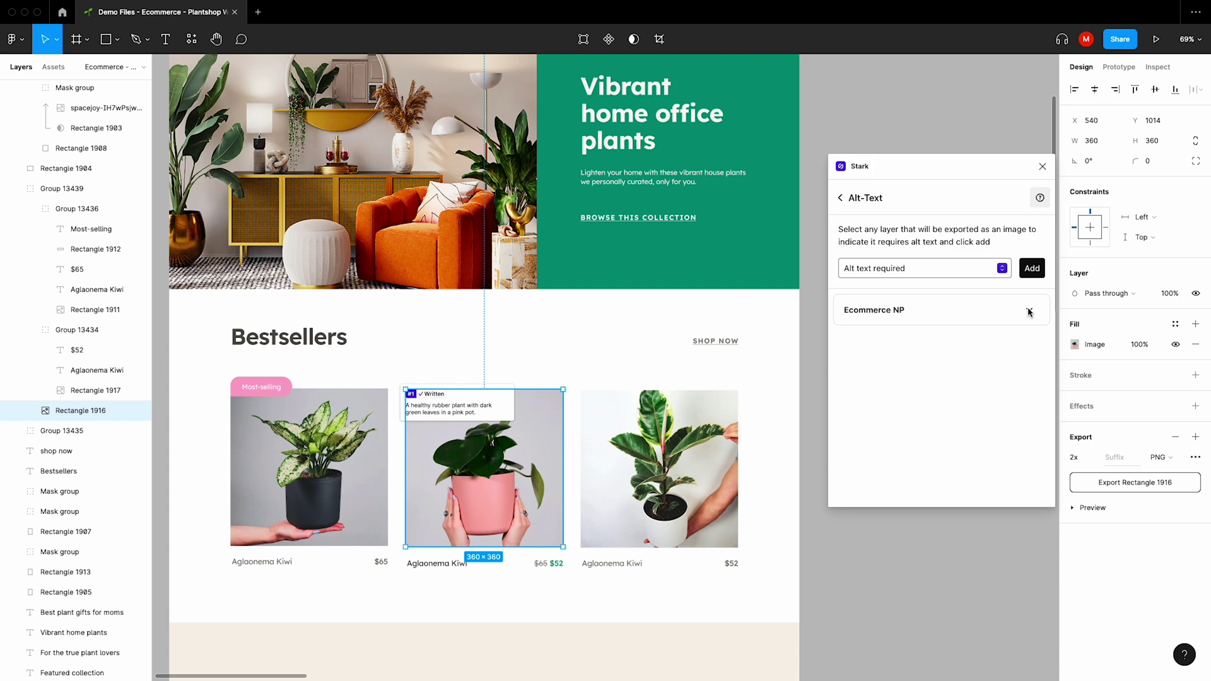
pyautogui.click(1030, 310)
pyautogui.click(441, 344)
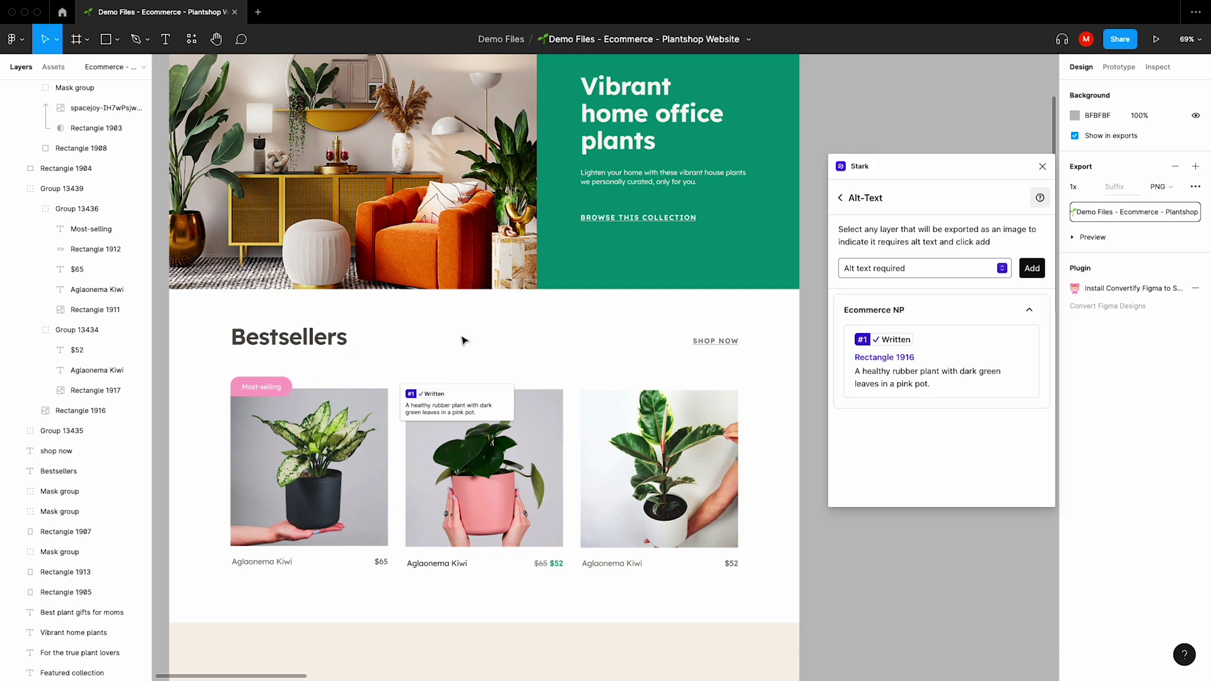
pyautogui.scroll(5, 103, 205)
pyautogui.scroll(3, 103, 209)
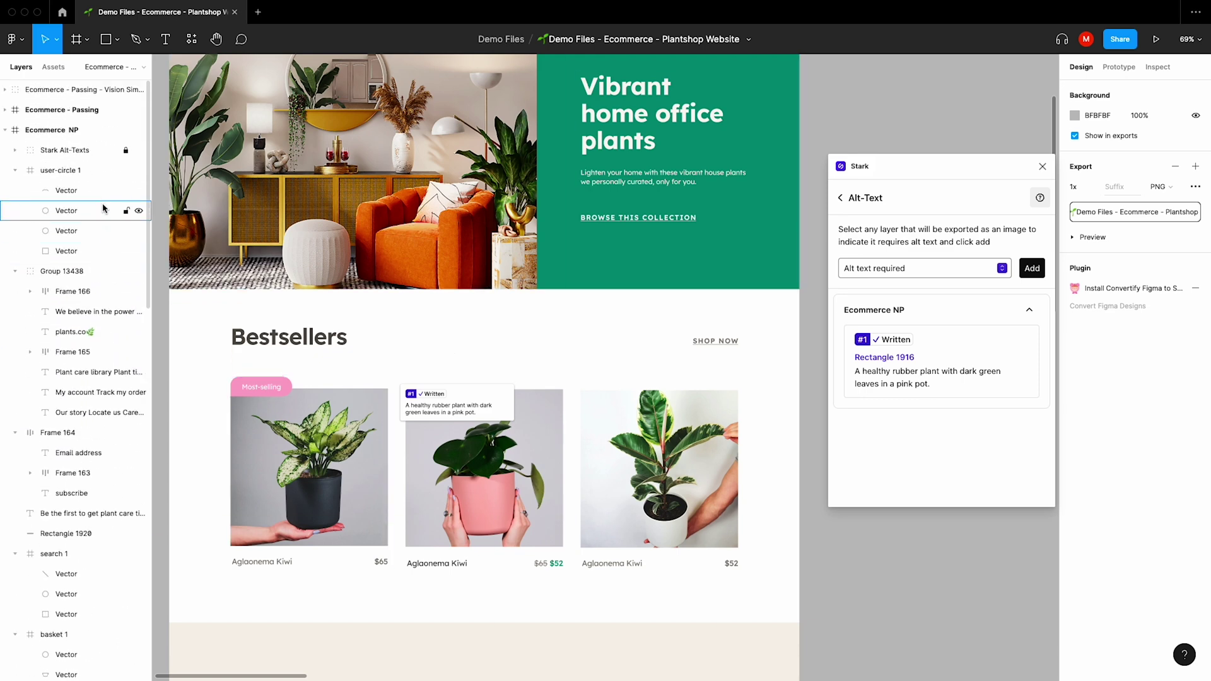
pyautogui.click(37, 148)
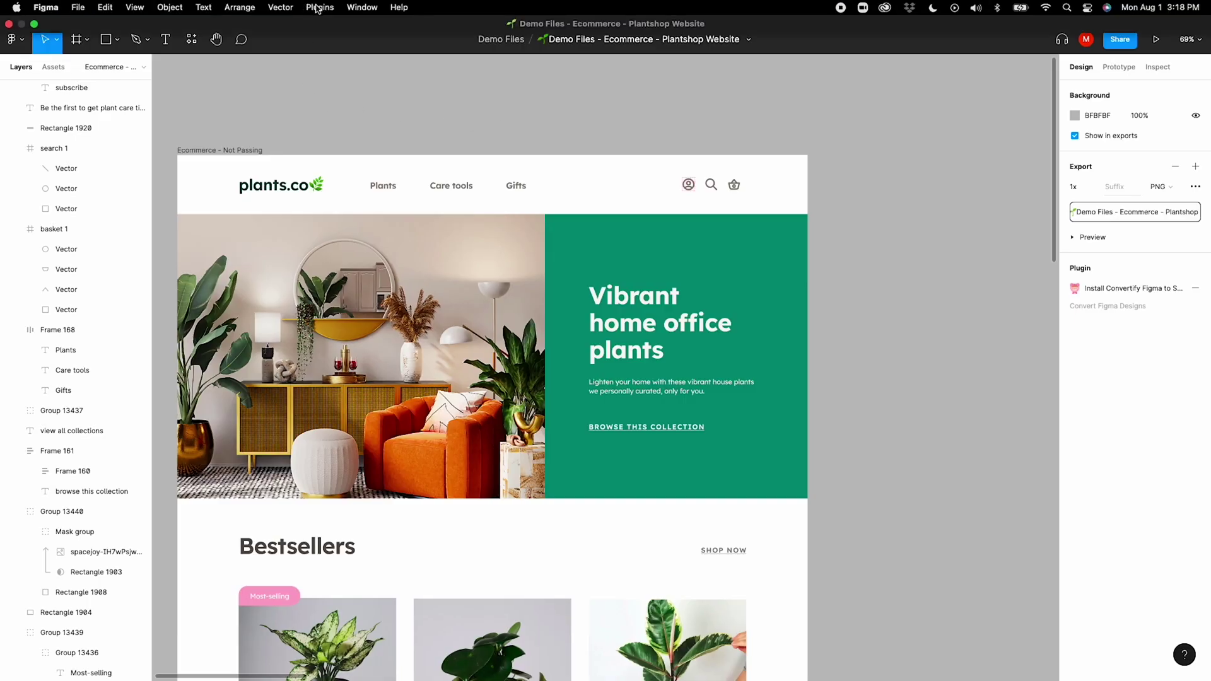
# Run Stark's Touch Targets check on the Plants nav link, measuring 61 × 24
pyautogui.click(319, 6)
pyautogui.click(318, 26)
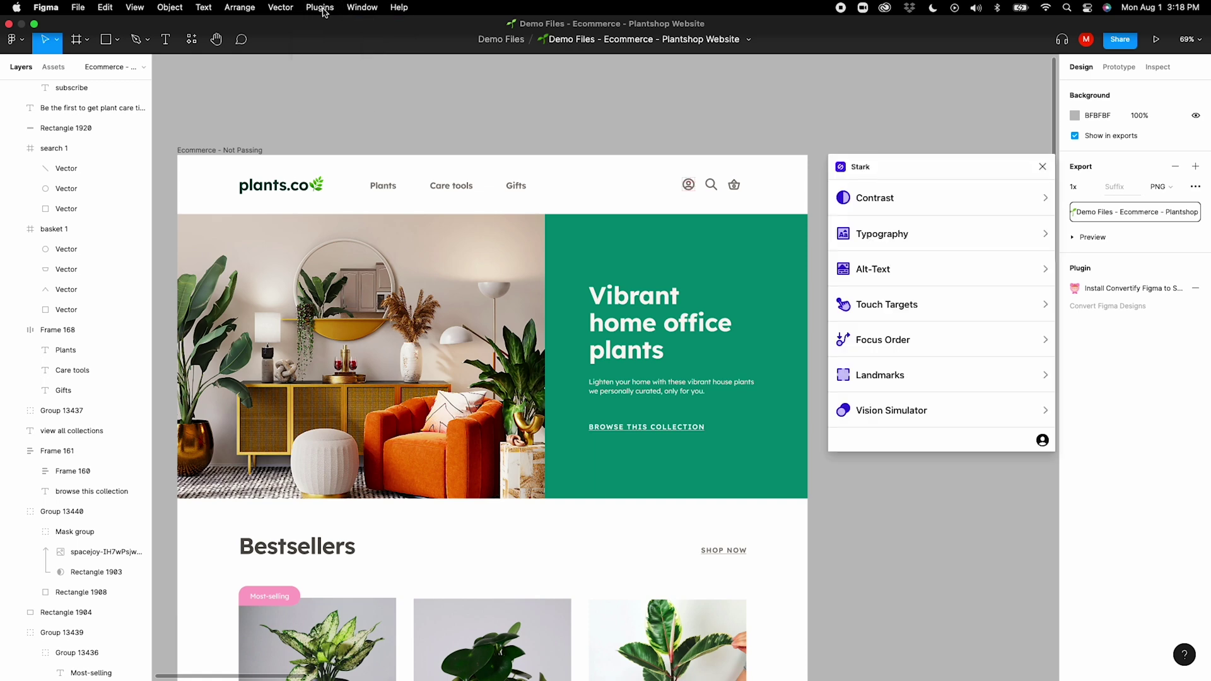
pyautogui.click(909, 305)
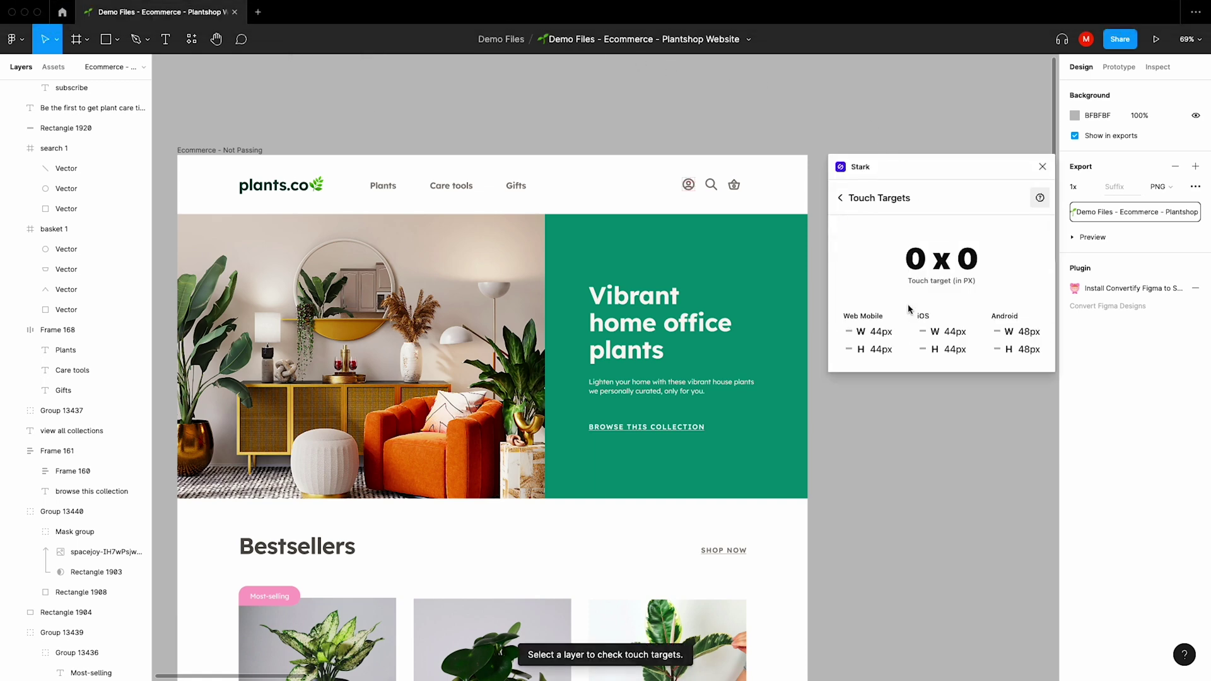
pyautogui.doubleClick(382, 187)
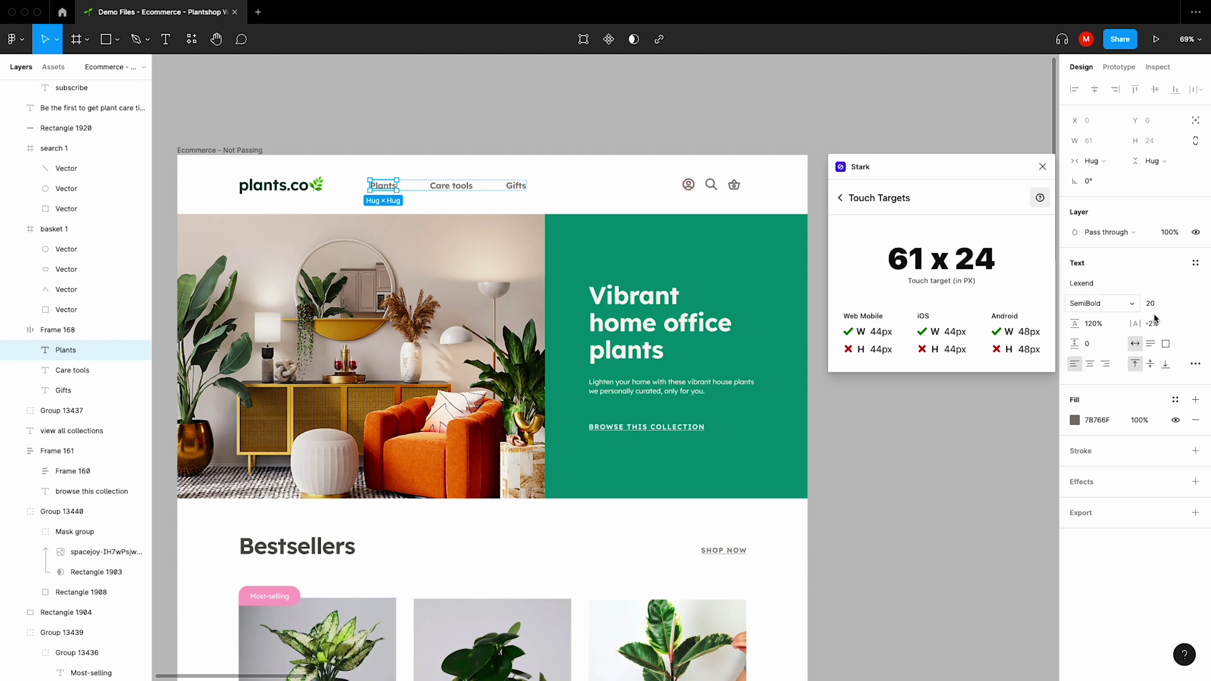
# Make the Plants and Care tools nav labels fixed-size and 48 px tall
pyautogui.click(1165, 344)
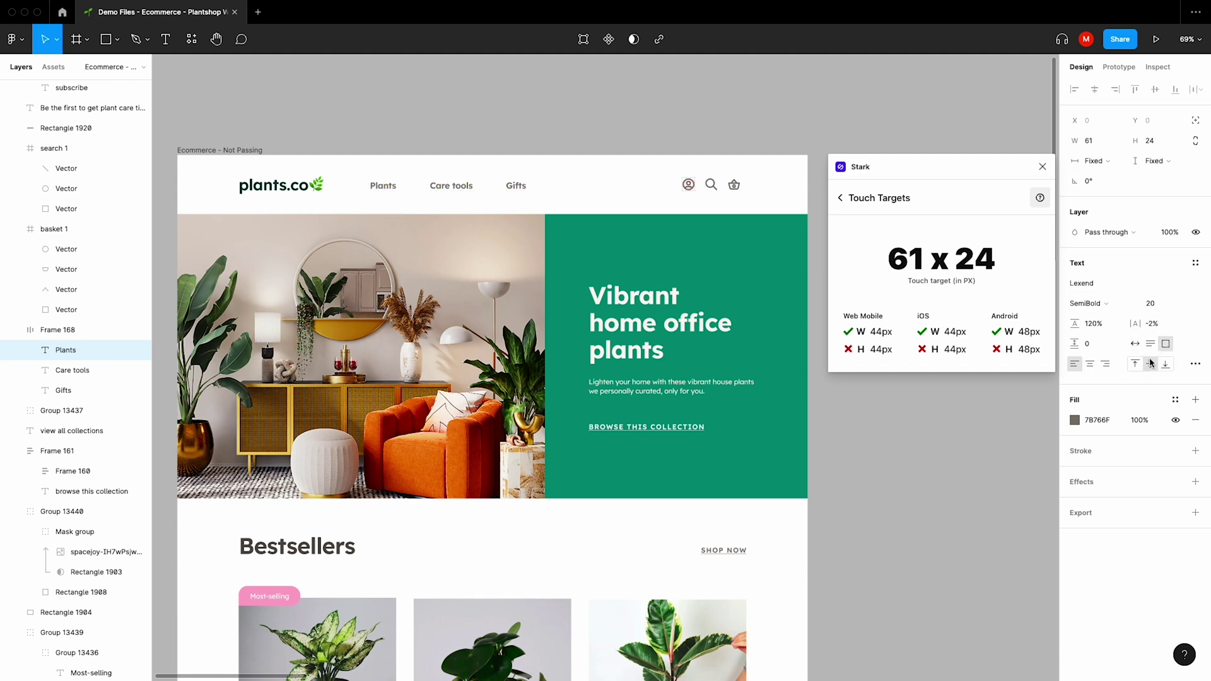
pyautogui.click(1150, 141)
pyautogui.write('48')
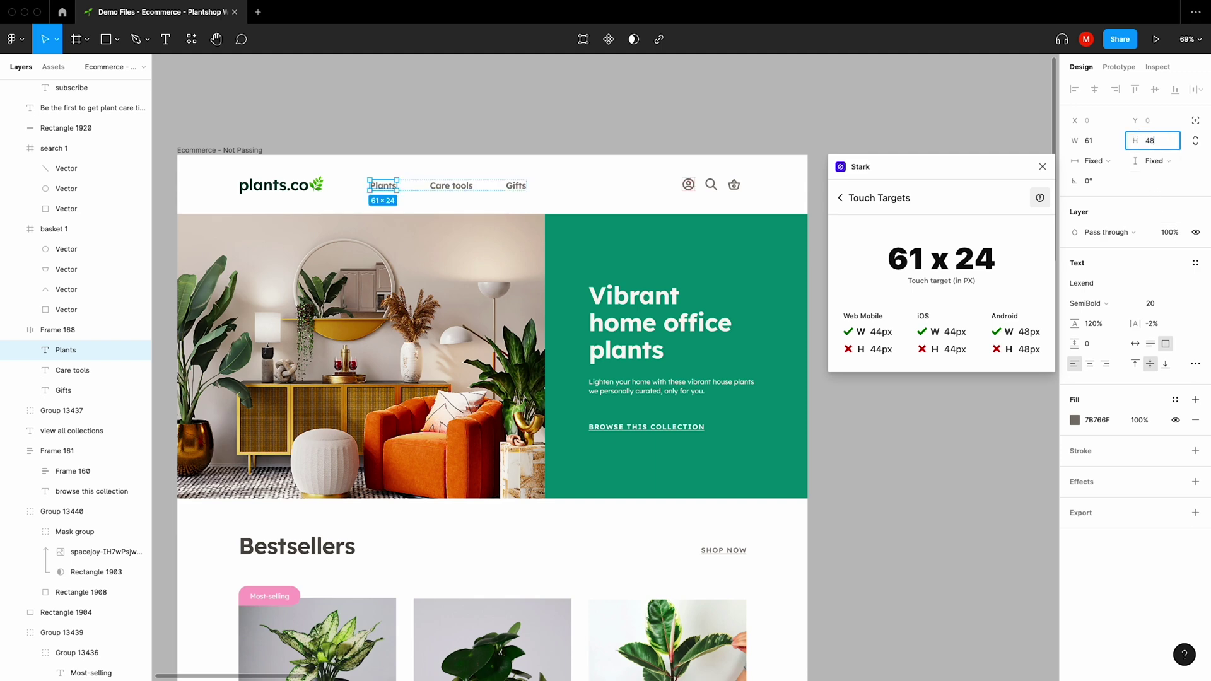
pyautogui.press('Return')
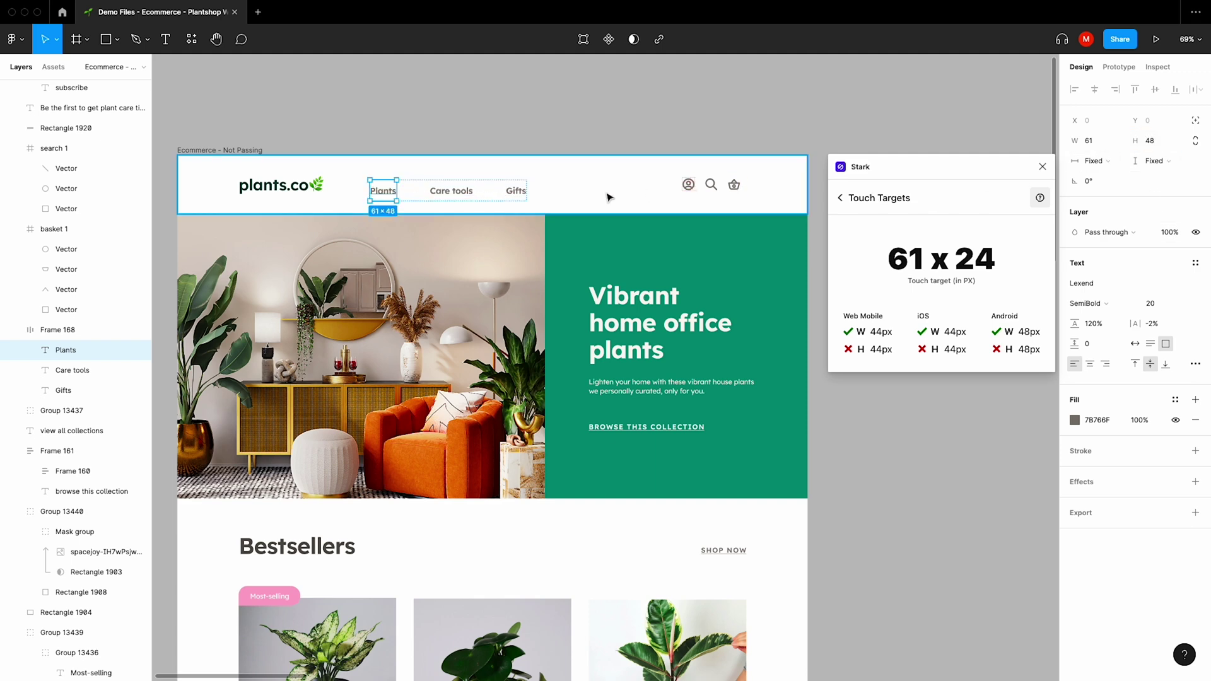
pyautogui.click(435, 193)
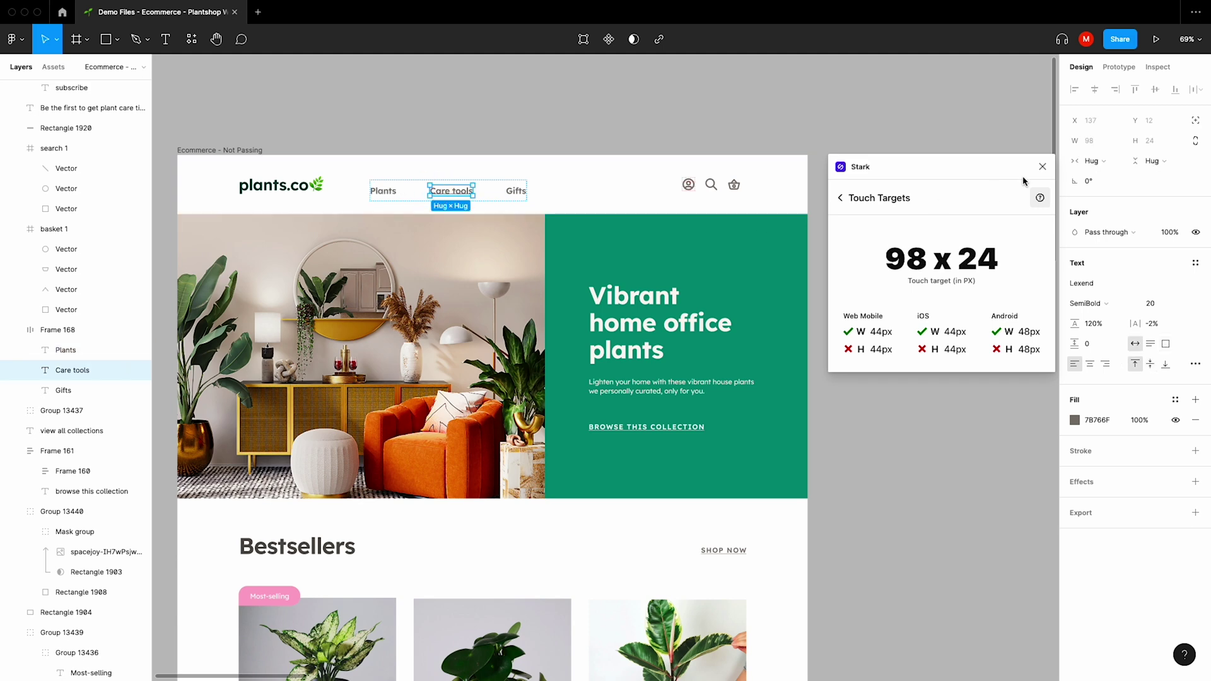
pyautogui.click(1151, 140)
pyautogui.write('48')
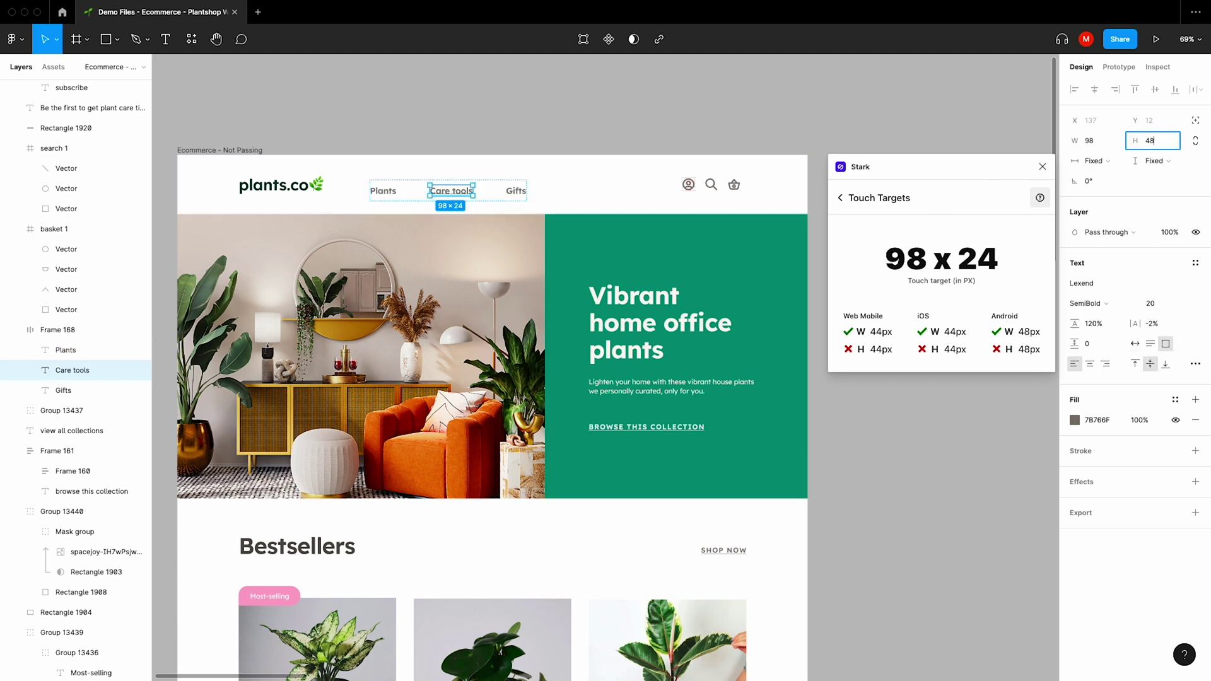
pyautogui.press('Return')
# Set the Gifts nav label to a fixed 48 × 48 size
pyautogui.click(516, 192)
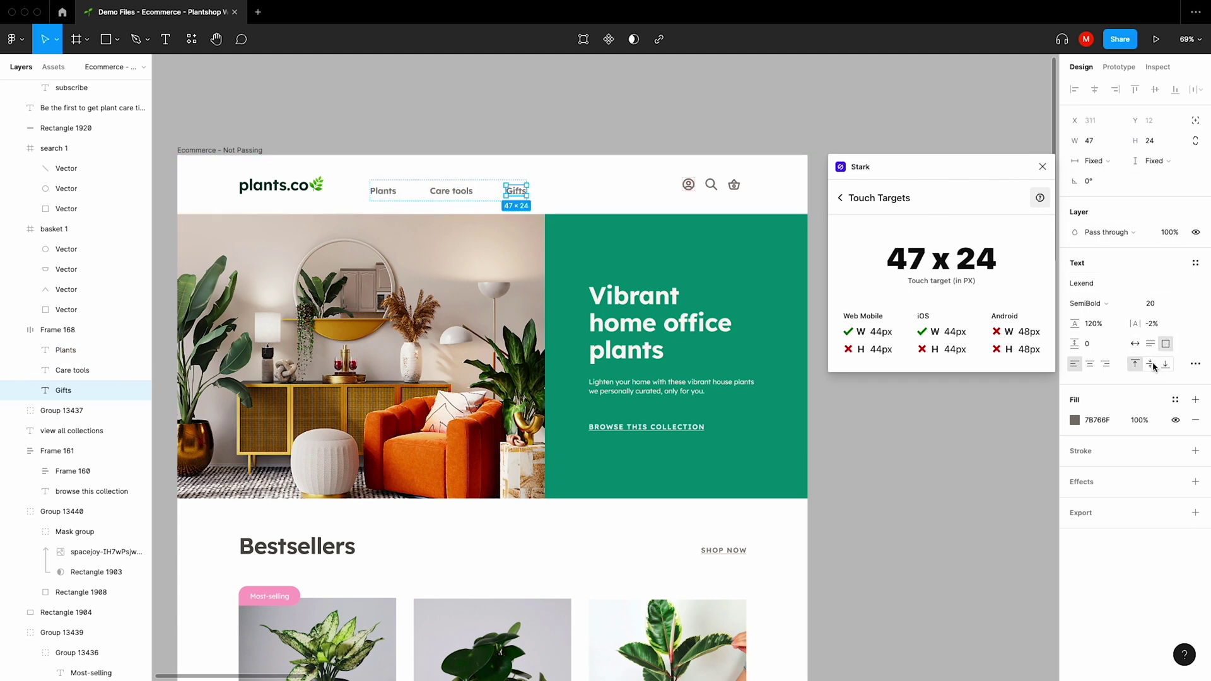
pyautogui.click(1166, 343)
pyautogui.click(1094, 143)
pyautogui.write('48')
pyautogui.press('Tab')
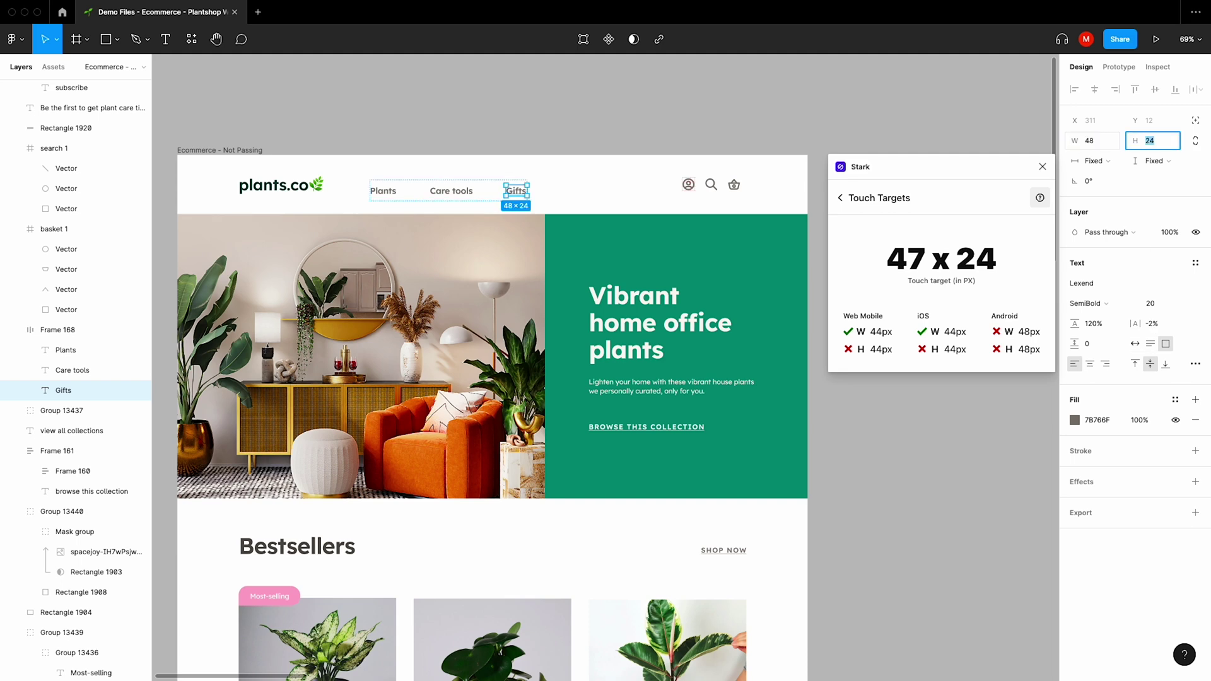
pyautogui.write('48')
pyautogui.press('Return')
# Rerun Stark's Touch Targets check on Plants, Care tools and Gifts
pyautogui.click(855, 200)
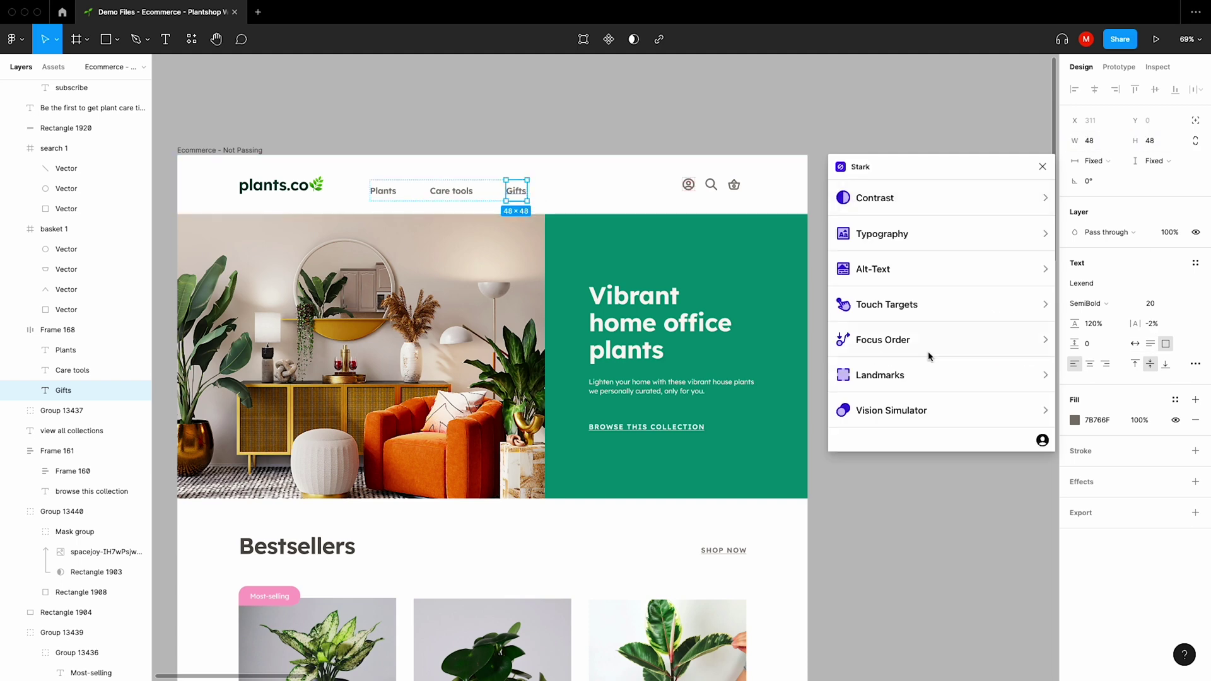
pyautogui.click(932, 308)
pyautogui.click(370, 192)
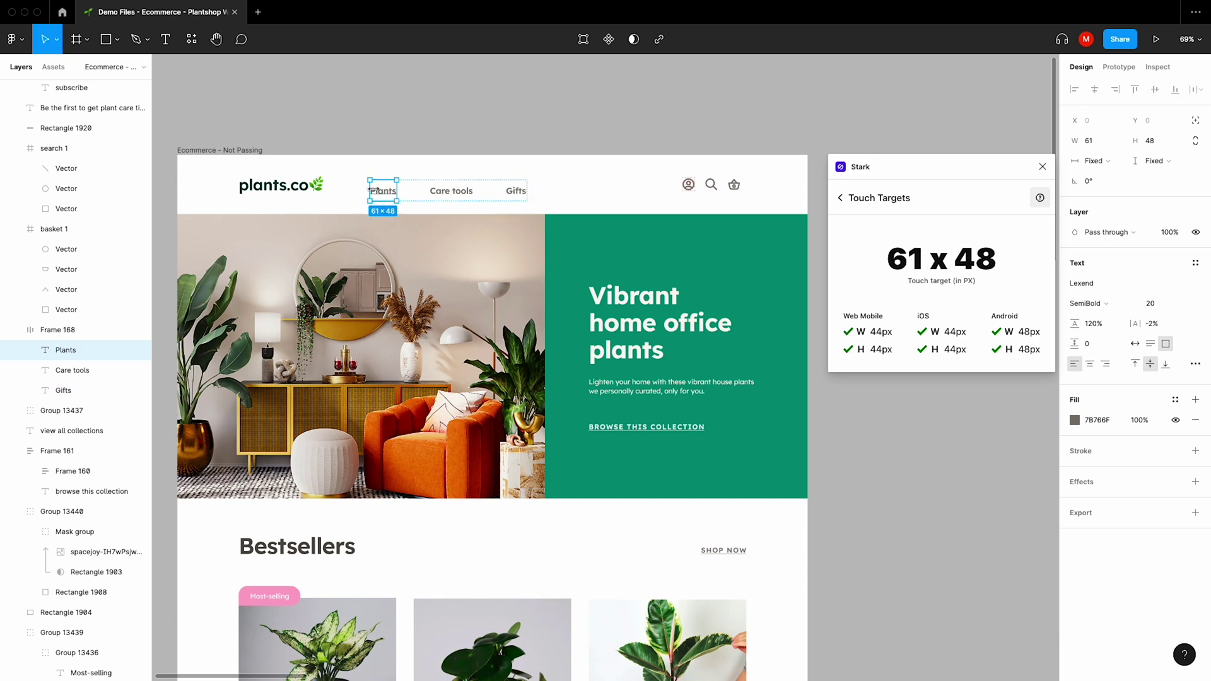
pyautogui.click(440, 194)
pyautogui.click(515, 193)
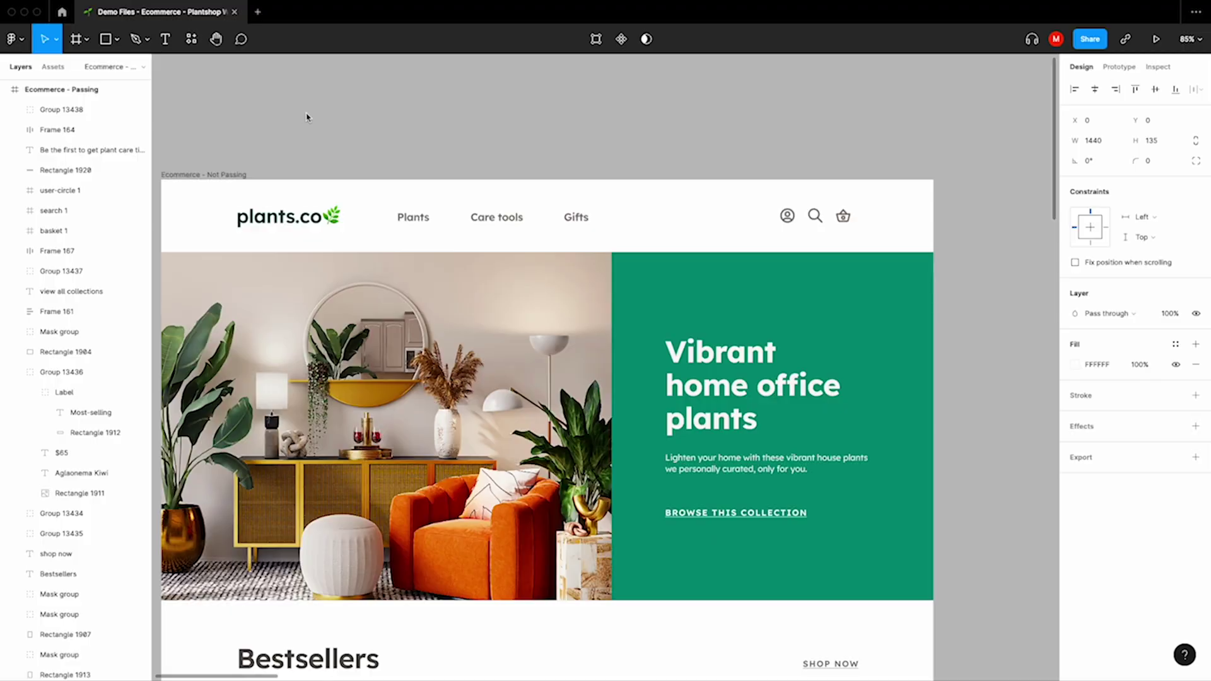
# Launch Stark's Focus Order tool and look over its Sequences and Focus Items views
pyautogui.click(320, 7)
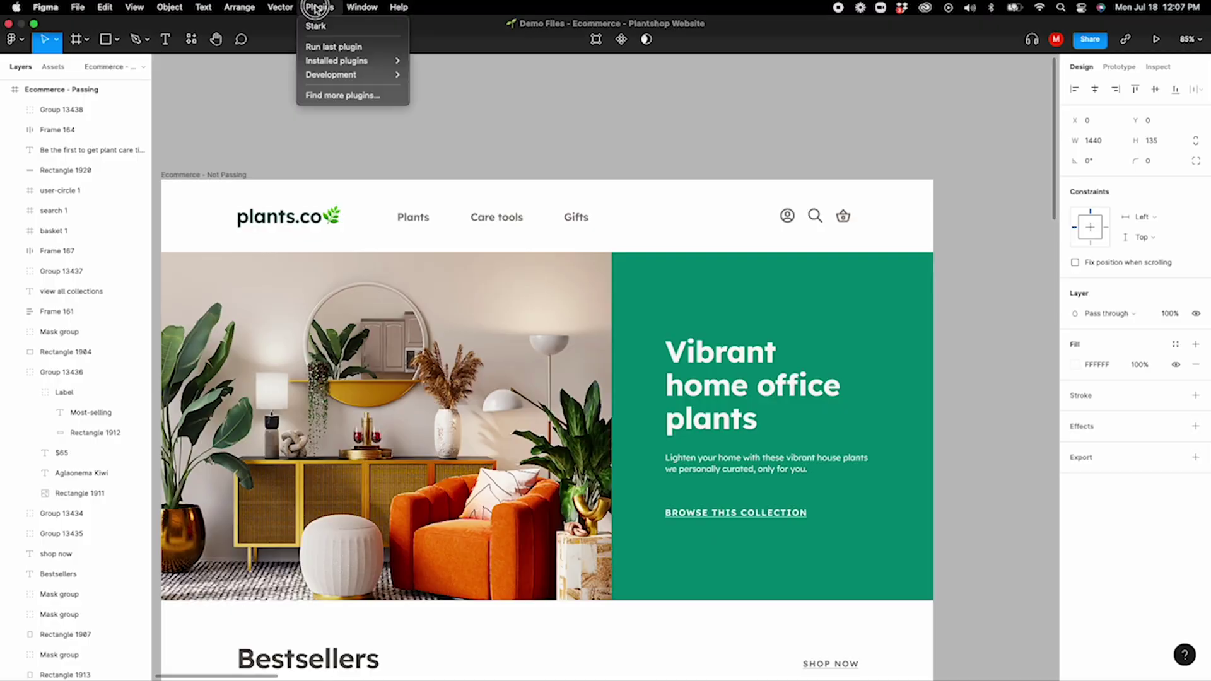
pyautogui.click(322, 27)
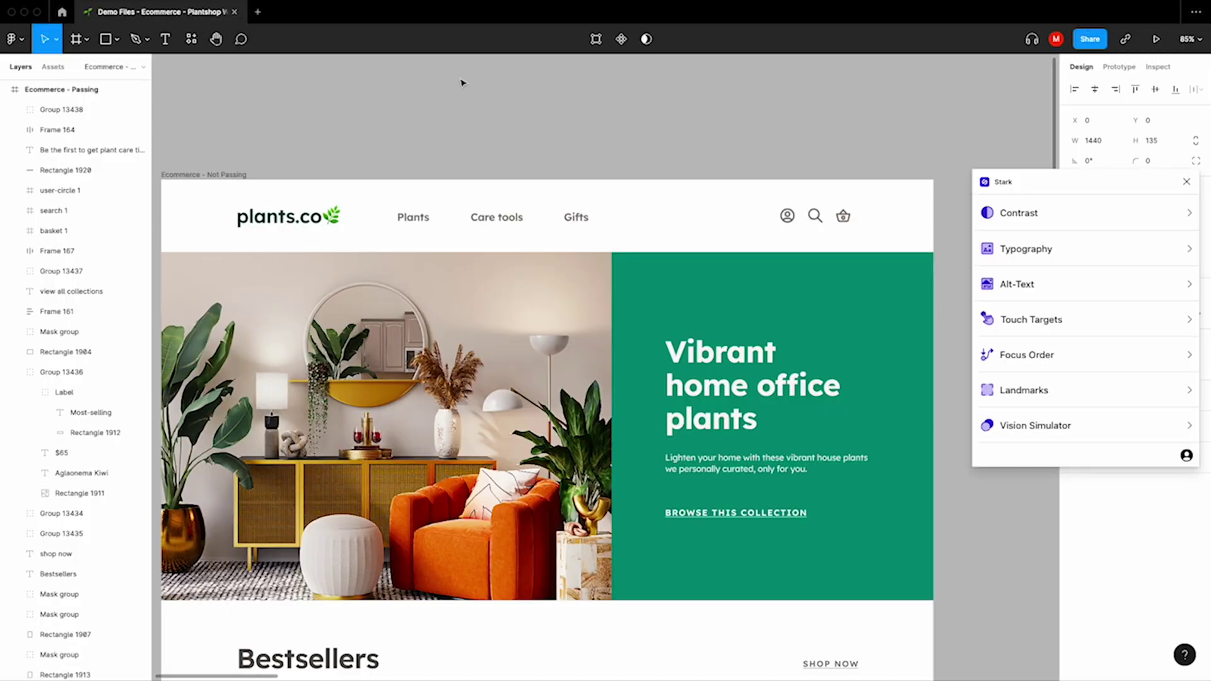
pyautogui.click(1084, 356)
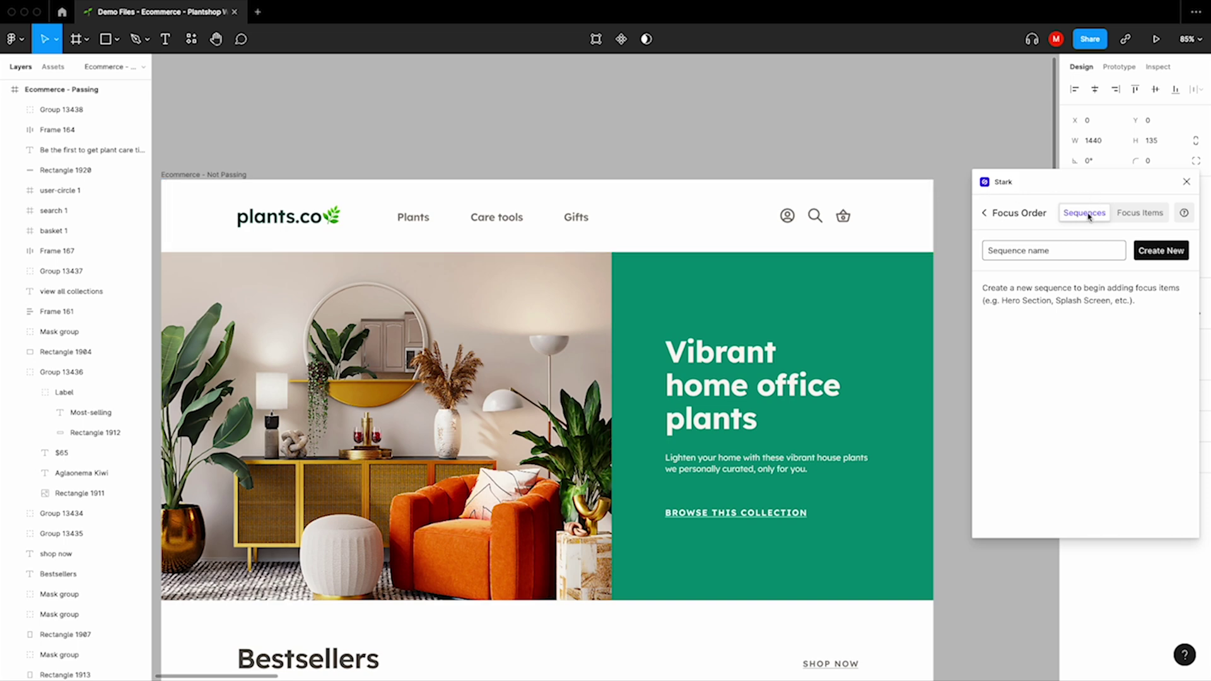
pyautogui.click(1139, 214)
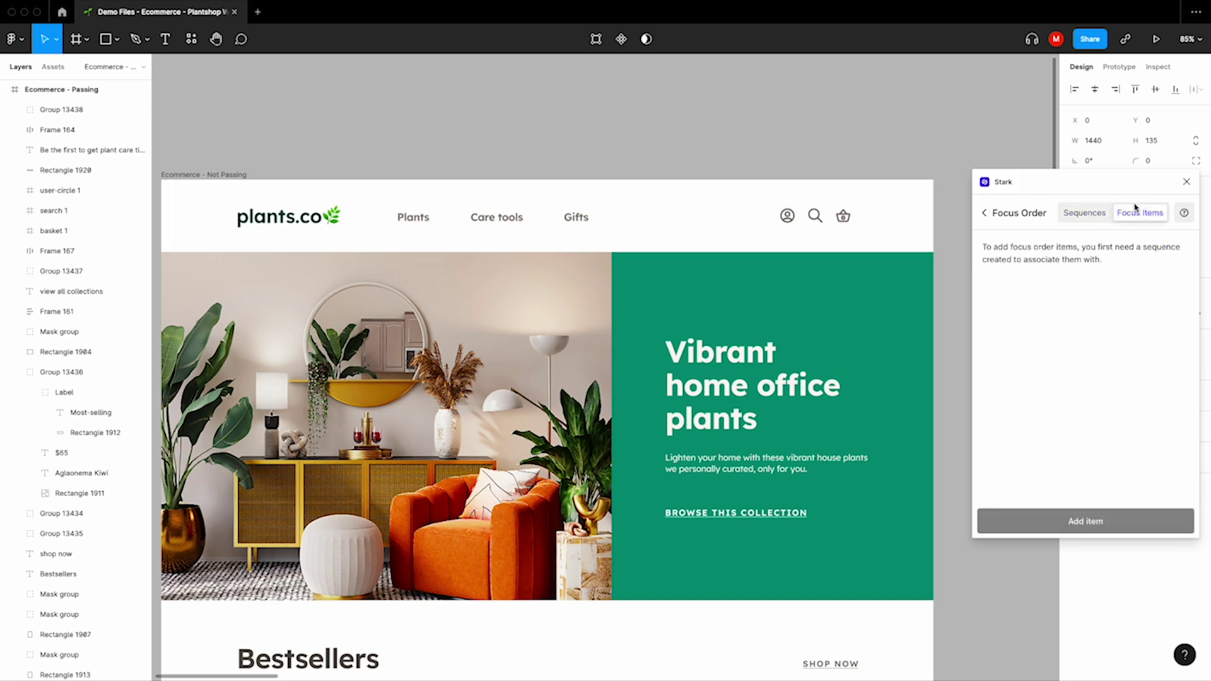
pyautogui.click(1085, 214)
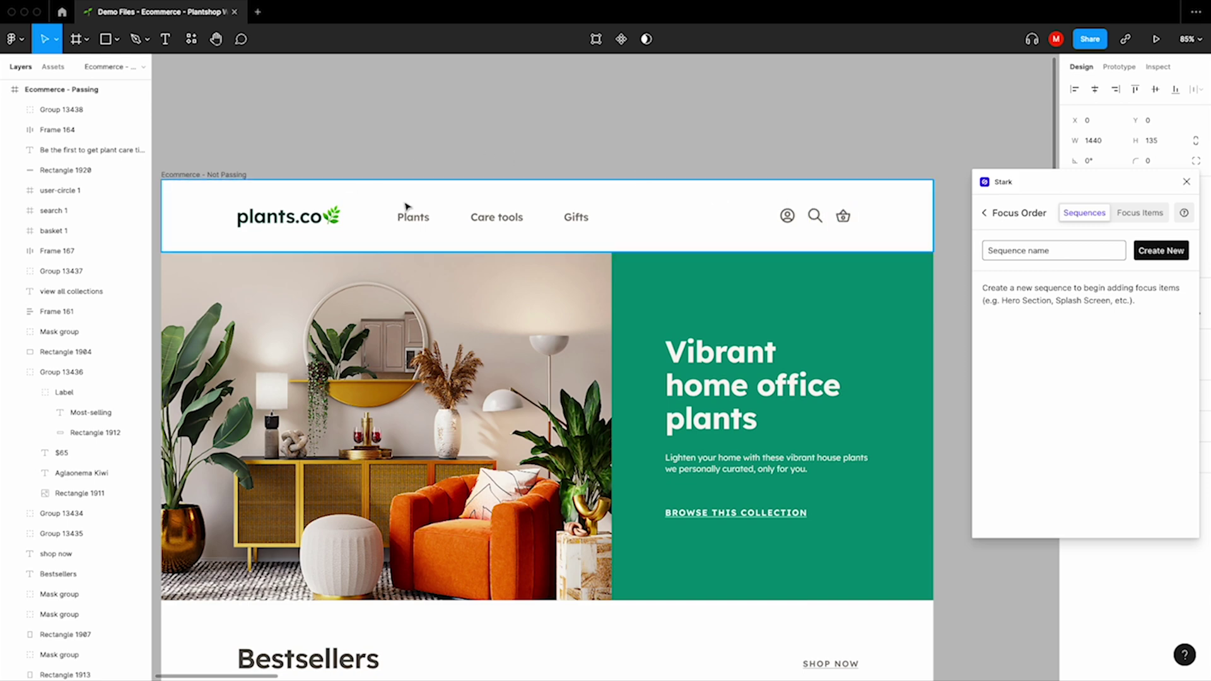
# Create a new focus-order sequence named 'Navigation Bar'
pyautogui.click(1067, 252)
pyautogui.moveTo(1066, 251); pyautogui.dragTo(981, 250)
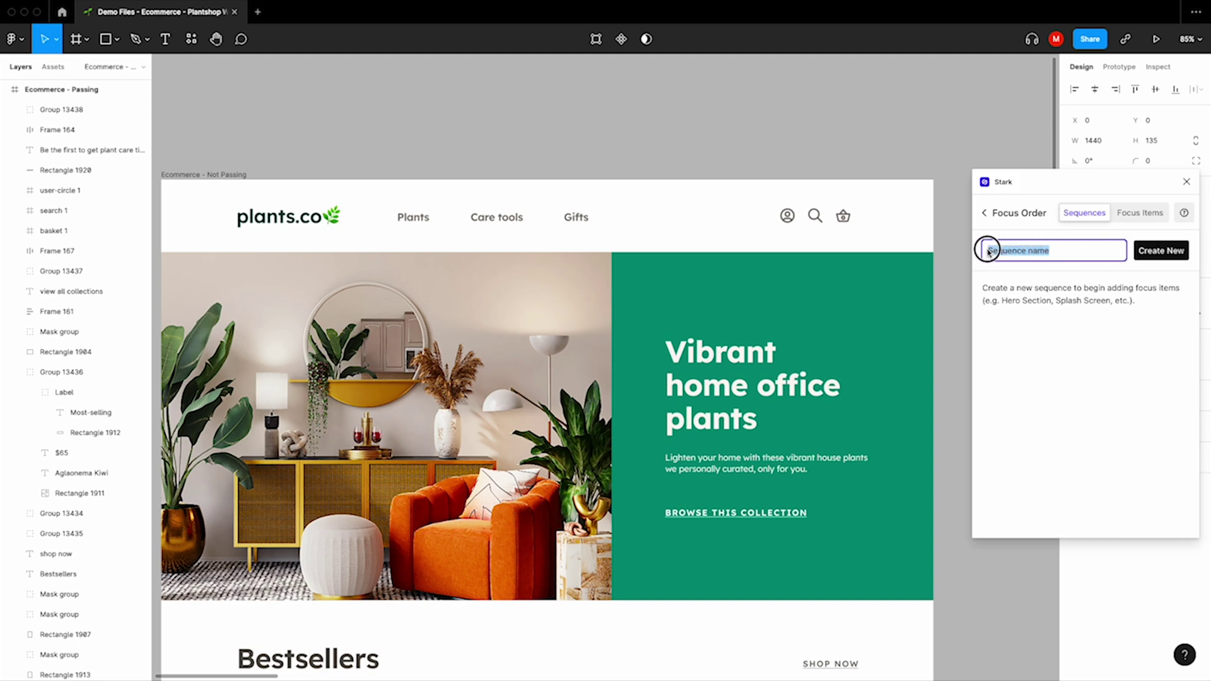
pyautogui.write('Navigati')
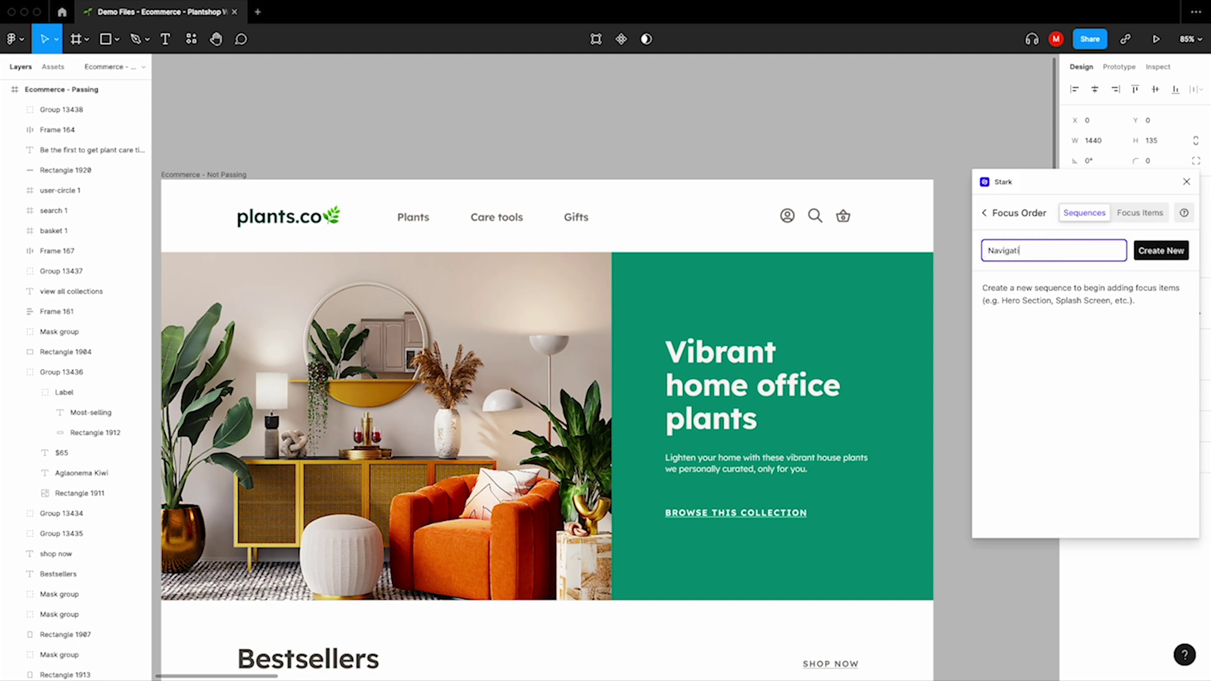
pyautogui.write('on Bar')
pyautogui.click(1158, 250)
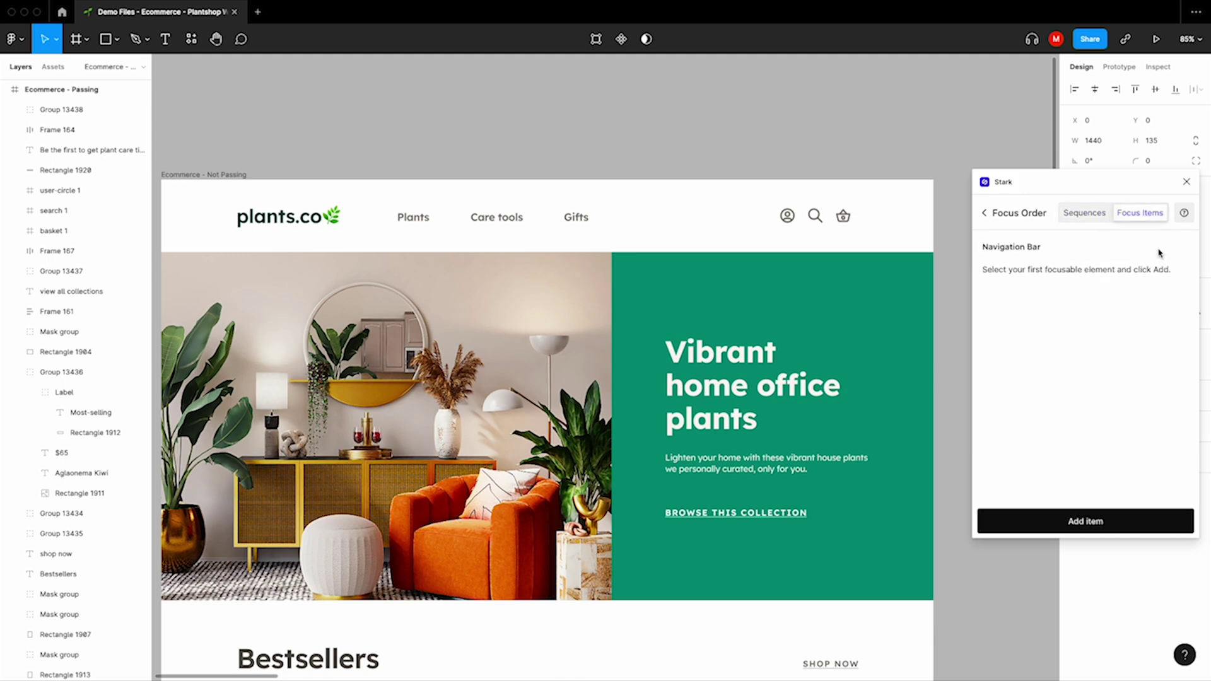
# Add the Plants, Care tools and Gifts links as focus items 1–3
pyautogui.click(416, 219)
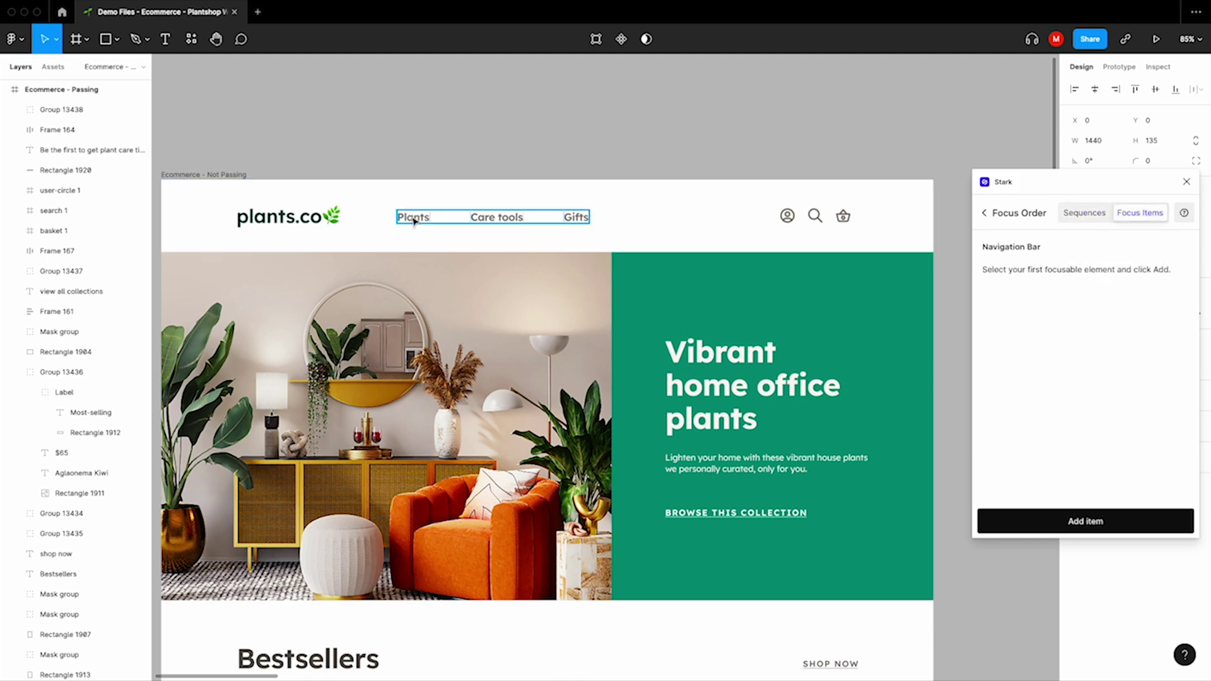
pyautogui.doubleClick(414, 218)
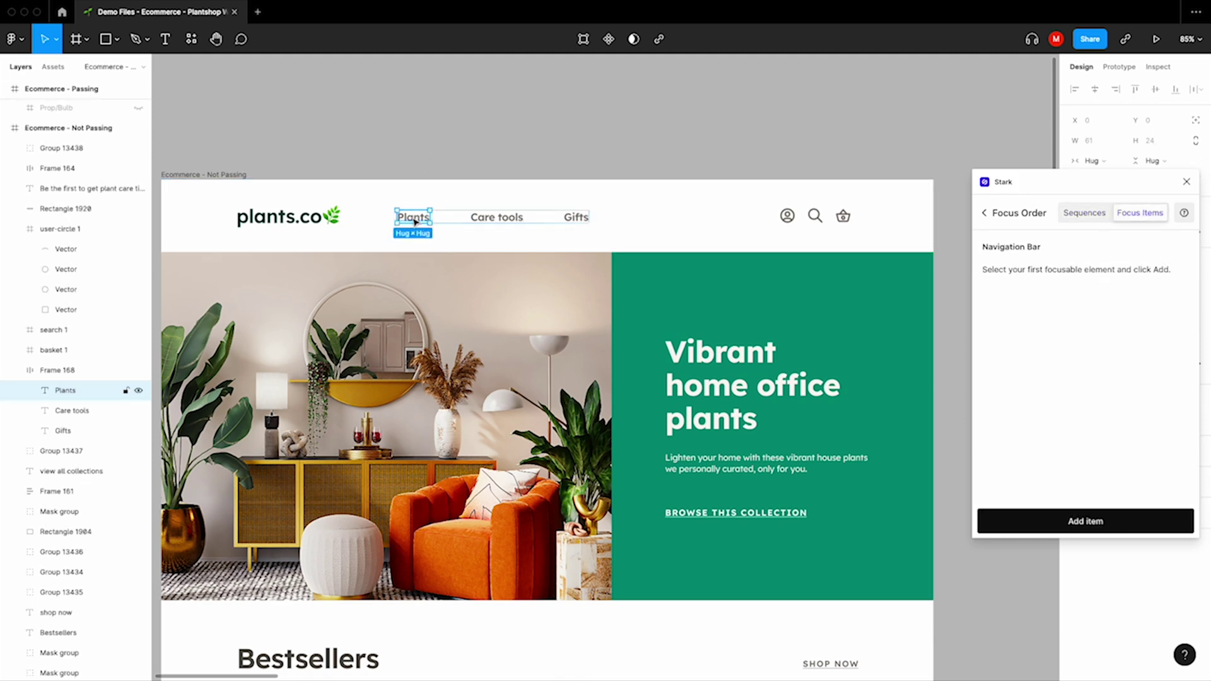
pyautogui.click(1103, 521)
pyautogui.click(496, 217)
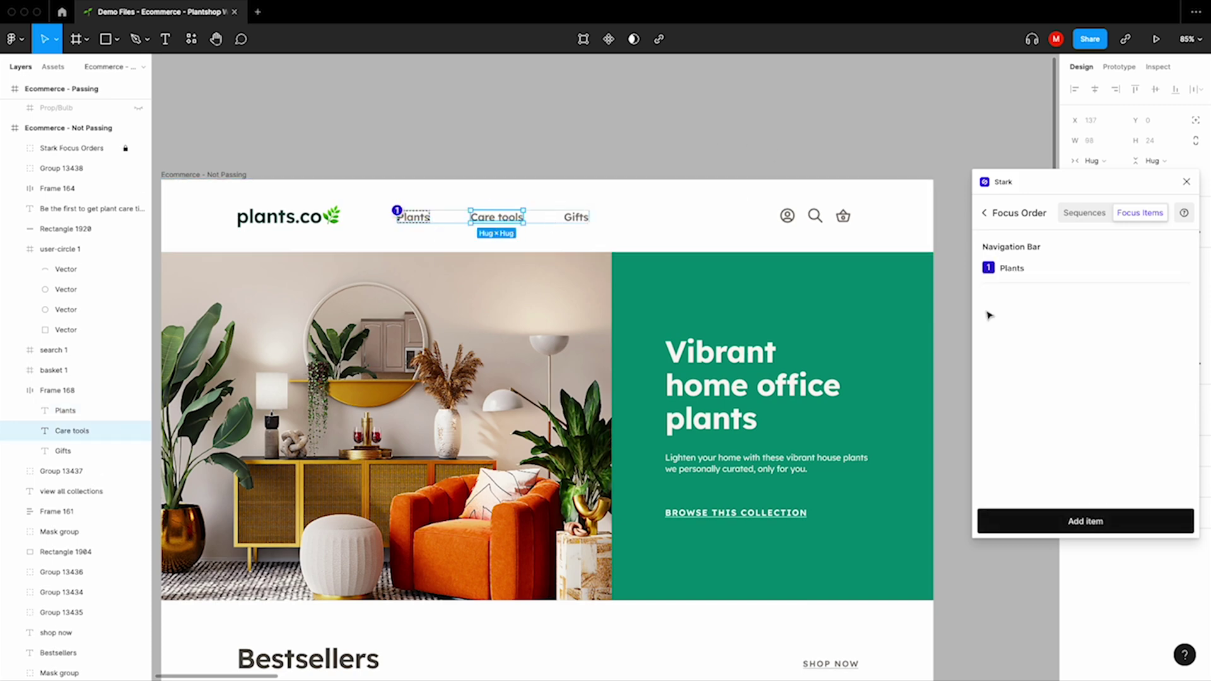
pyautogui.click(1102, 518)
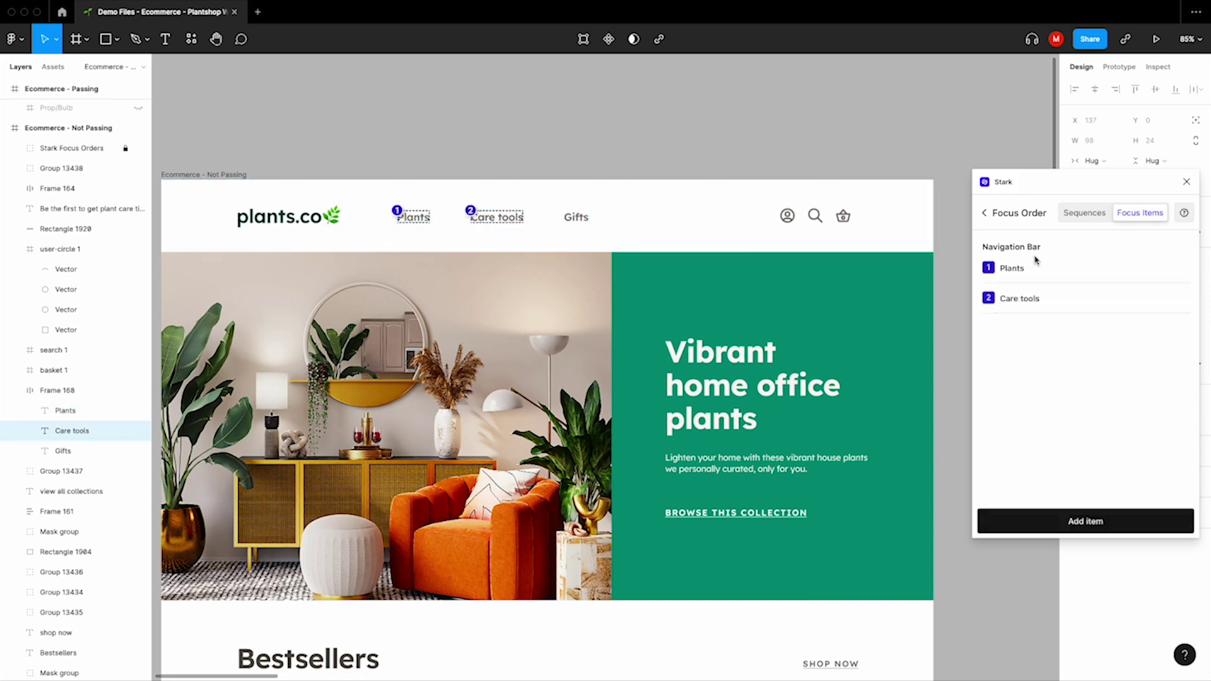
pyautogui.click(584, 218)
pyautogui.click(1116, 521)
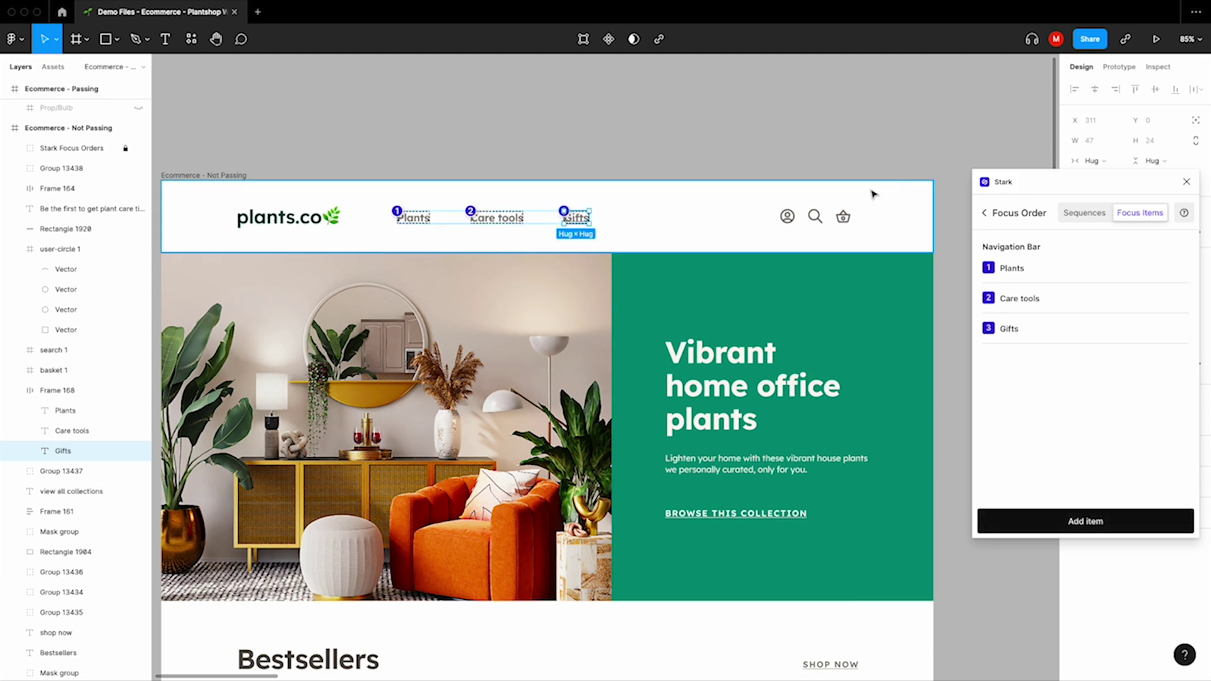
# Add the user, search and basket header icons as focus items 4–6
pyautogui.click(787, 215)
pyautogui.click(1128, 521)
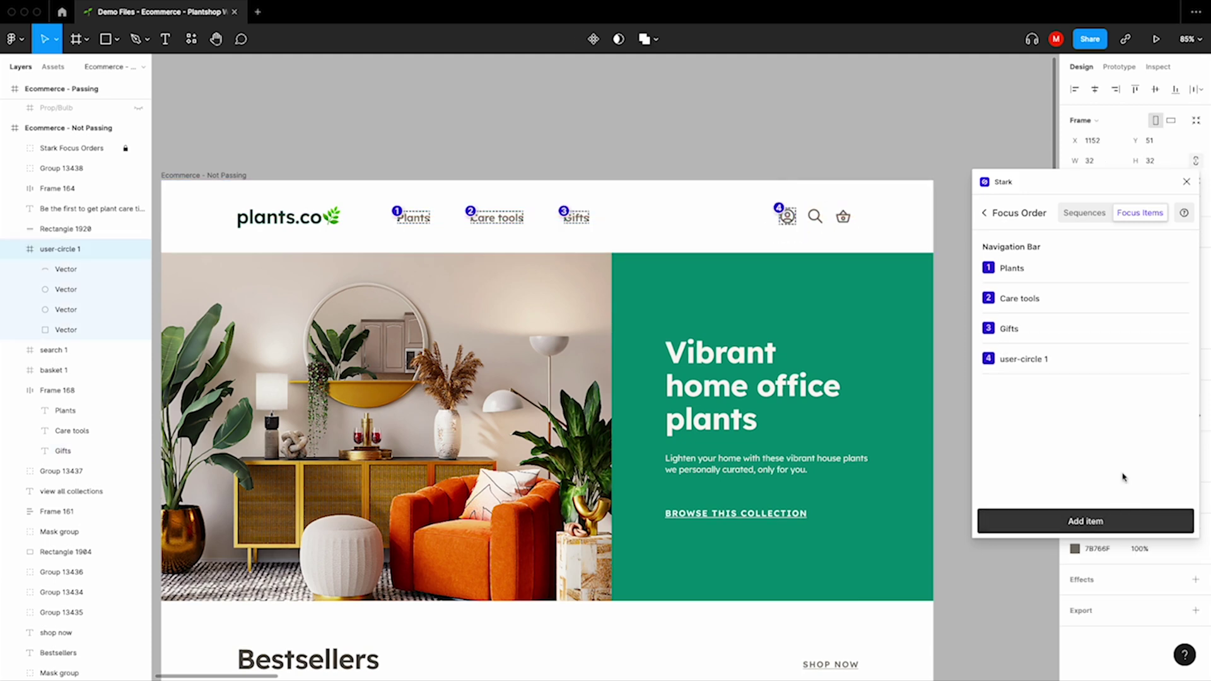
pyautogui.click(815, 217)
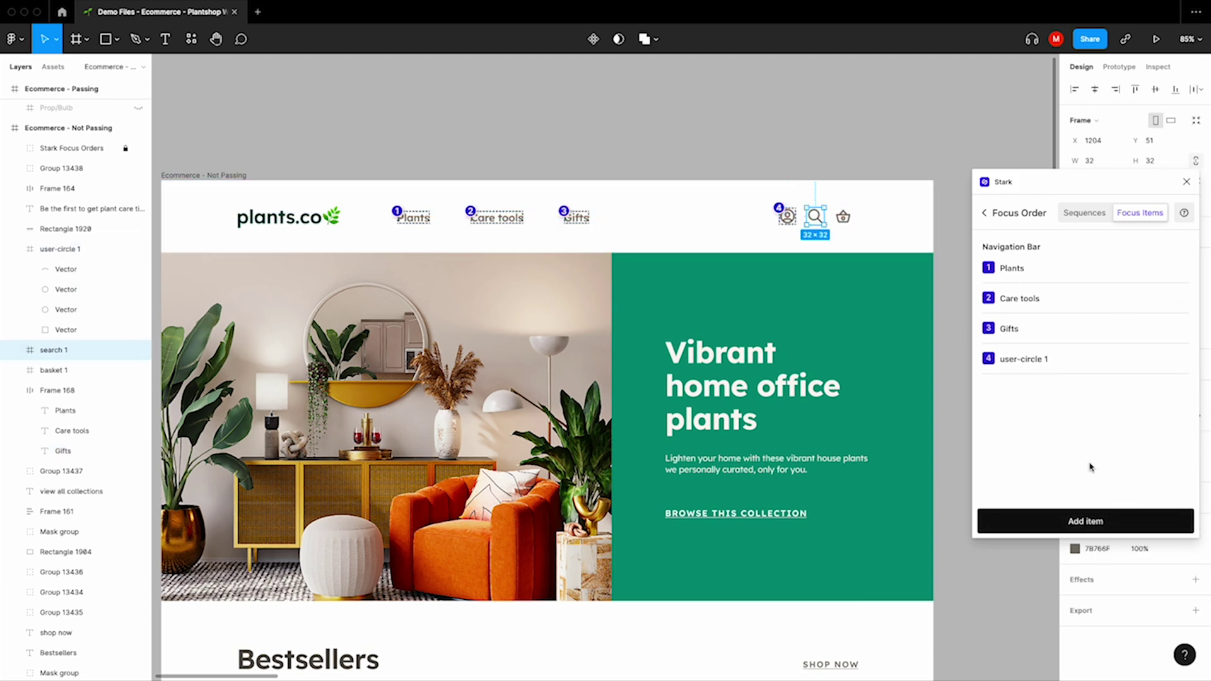
pyautogui.click(1112, 520)
pyautogui.click(843, 217)
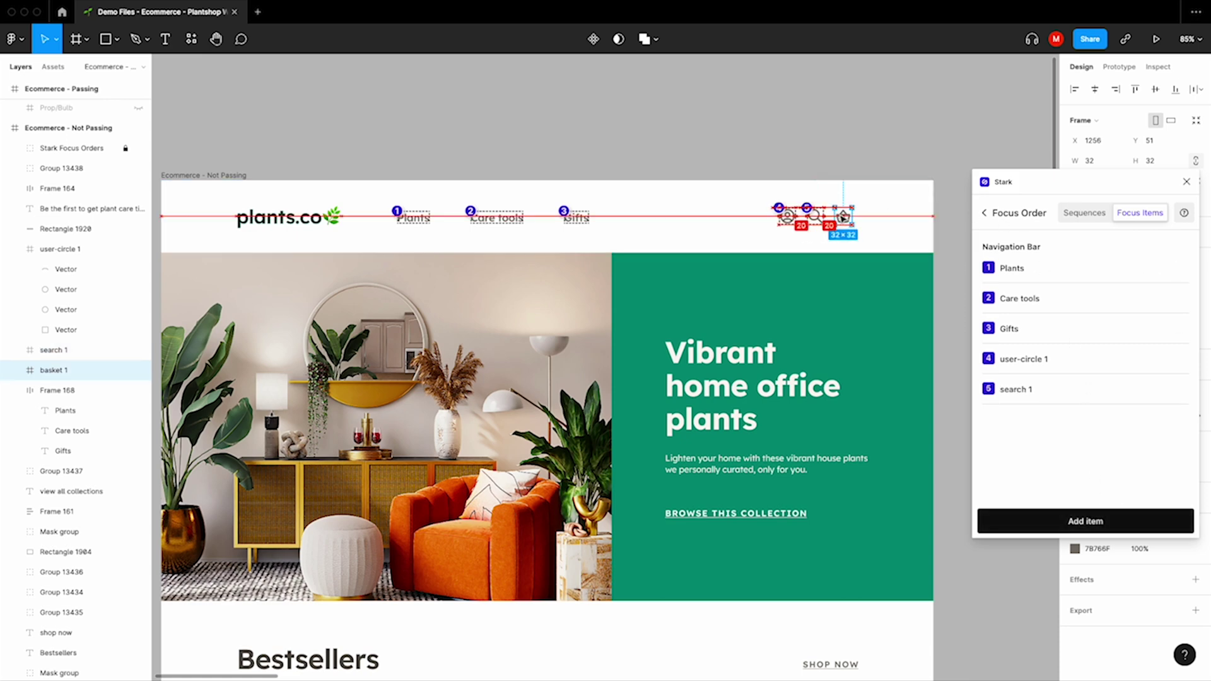
pyautogui.click(1078, 518)
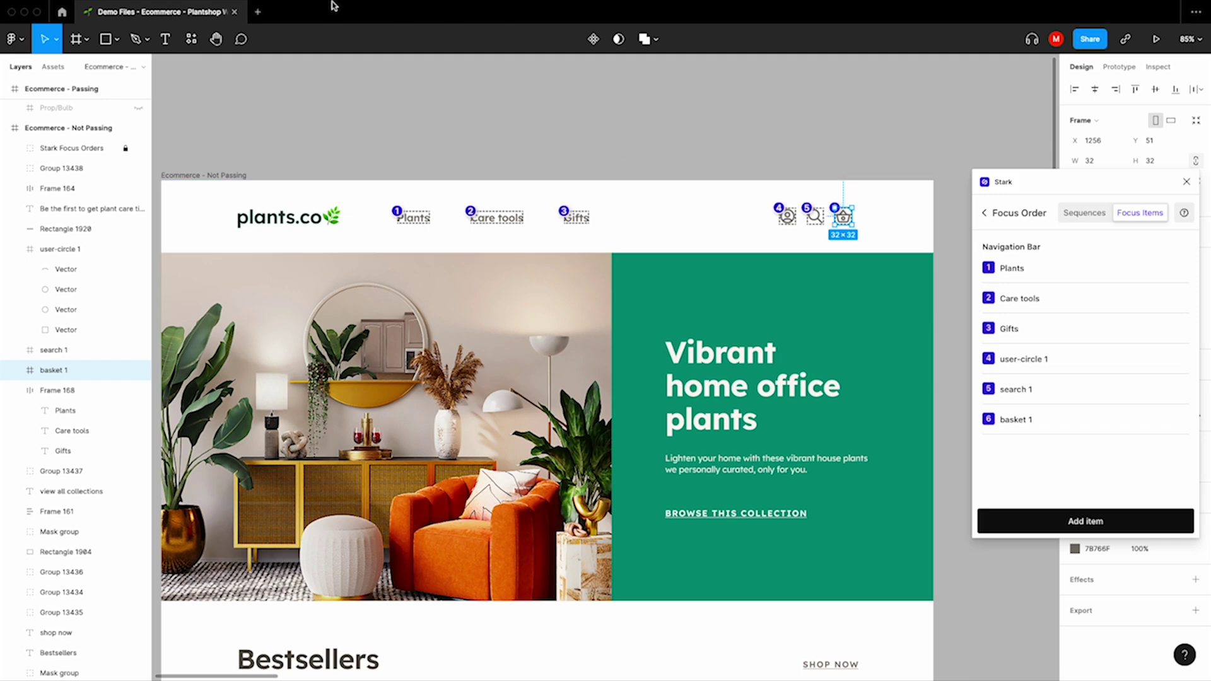
# Inspect the Stark Focus Orders group in the layers panel
pyautogui.click(59, 148)
pyautogui.click(15, 153)
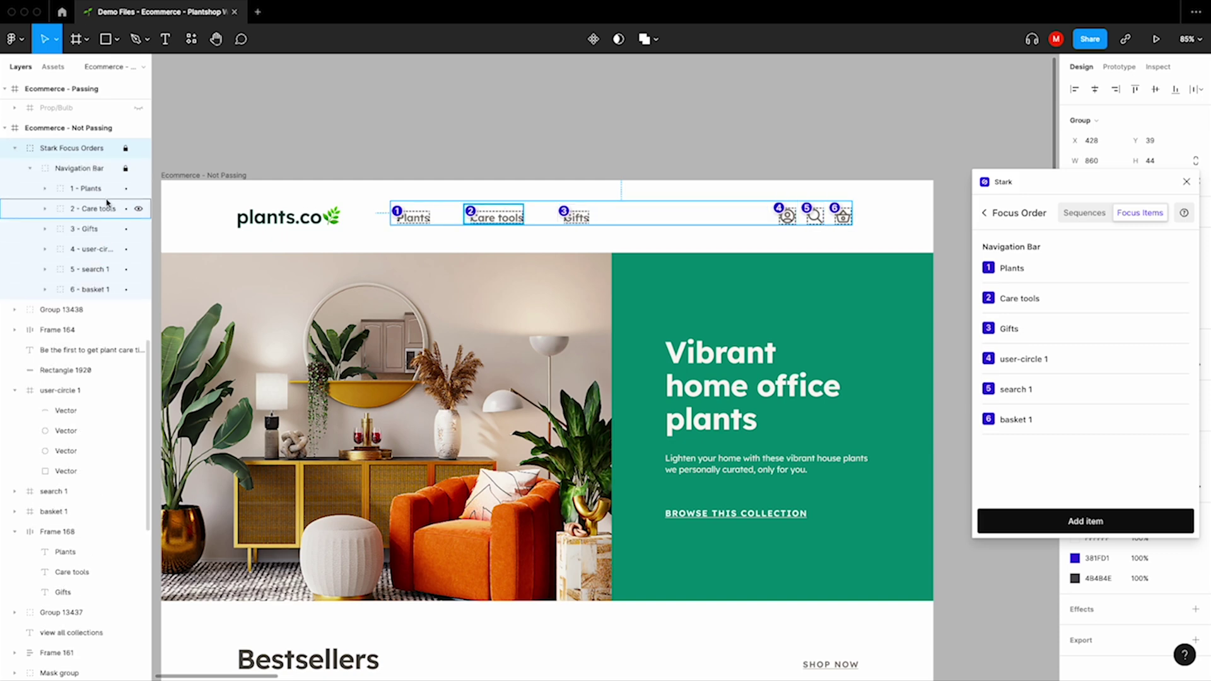
pyautogui.click(14, 148)
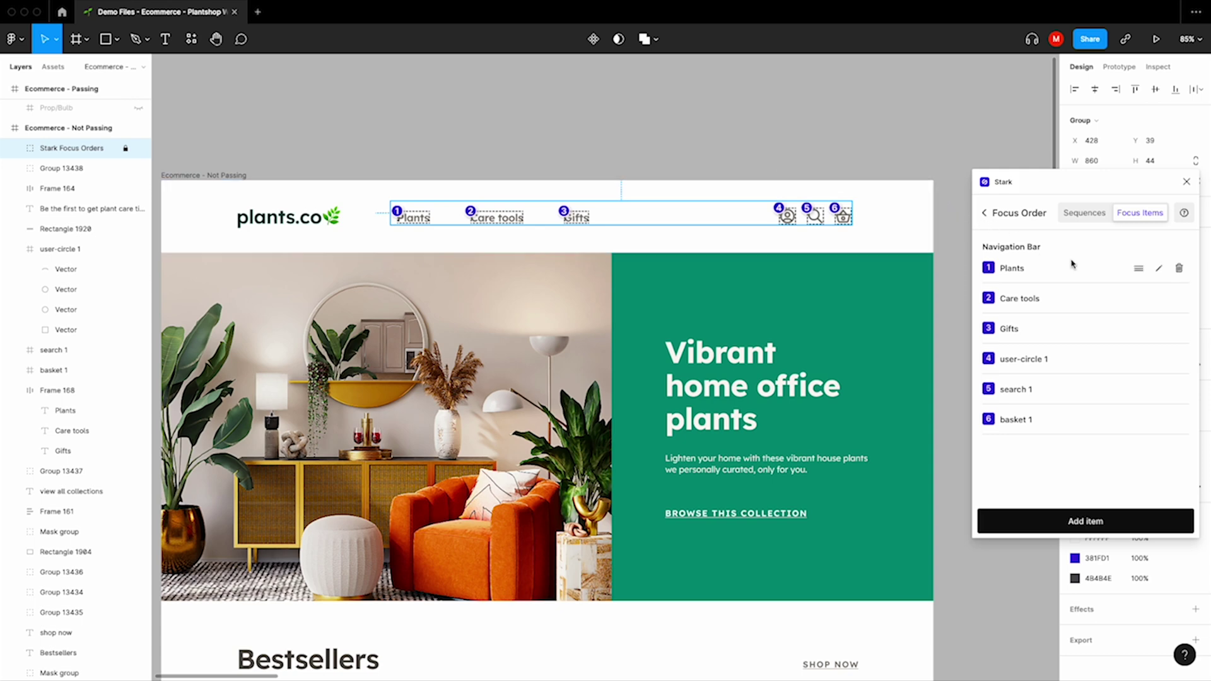
# Move Plants after Care tools in the focus order and delete the basket item
pyautogui.moveTo(1078, 267)
pyautogui.click(1159, 268)
pyautogui.write('P')
pyautogui.write('LANTS')
pyautogui.hotkey('ctrl', 'z')
pyautogui.hotkey('ctrl', 'z')
pyautogui.press('Return')
pyautogui.moveTo(1138, 268)
pyautogui.mouseDown()
pyautogui.moveTo(1143, 308)
pyautogui.moveTo(1146, 268)
pyautogui.mouseUp()
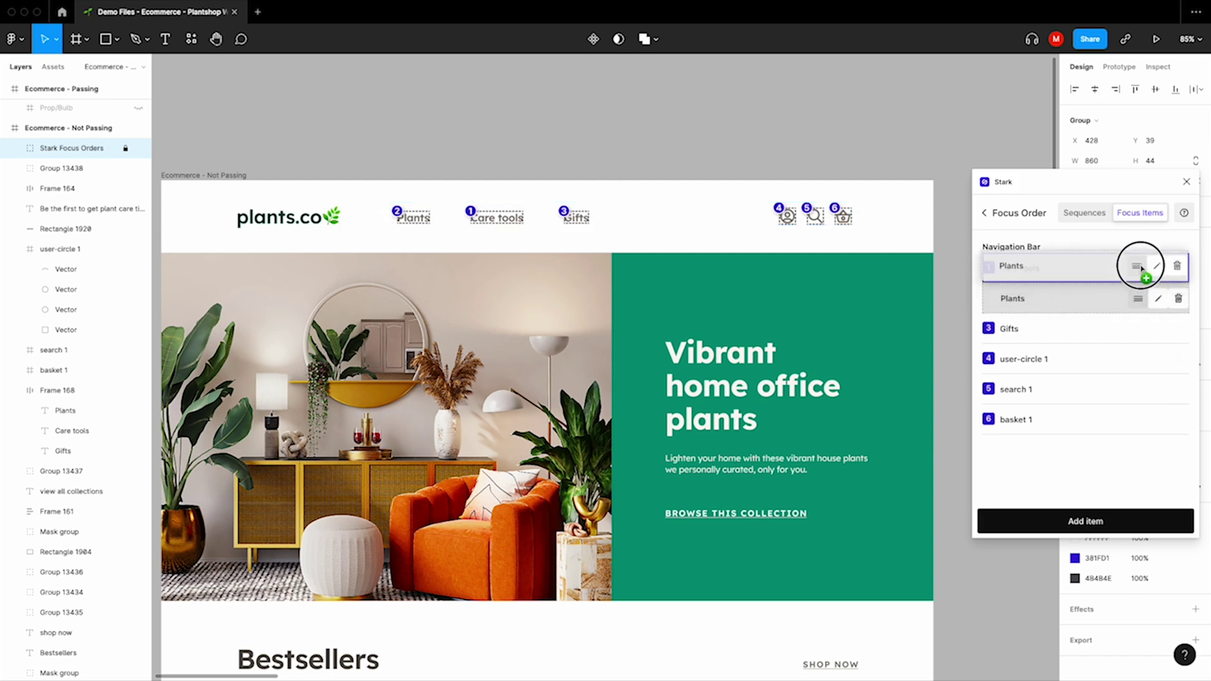
pyautogui.click(1179, 419)
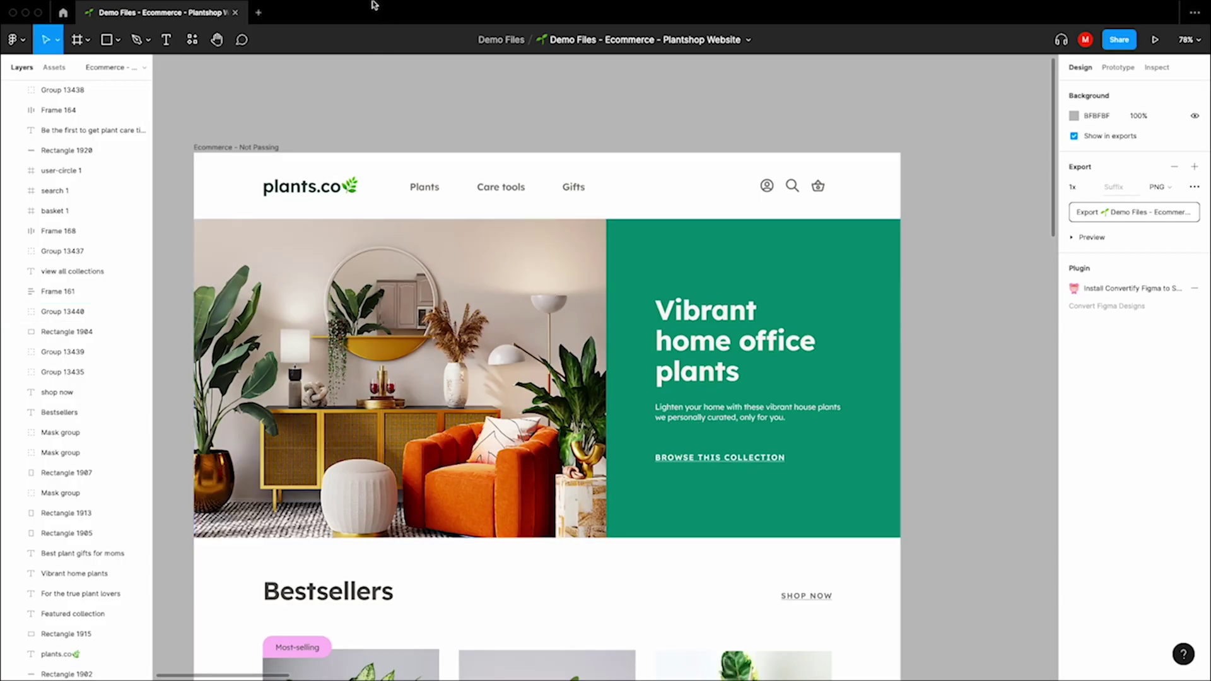
# Launch Stark's Landmarks tool and preview its landmark types, Aside through Section
pyautogui.click(316, 7)
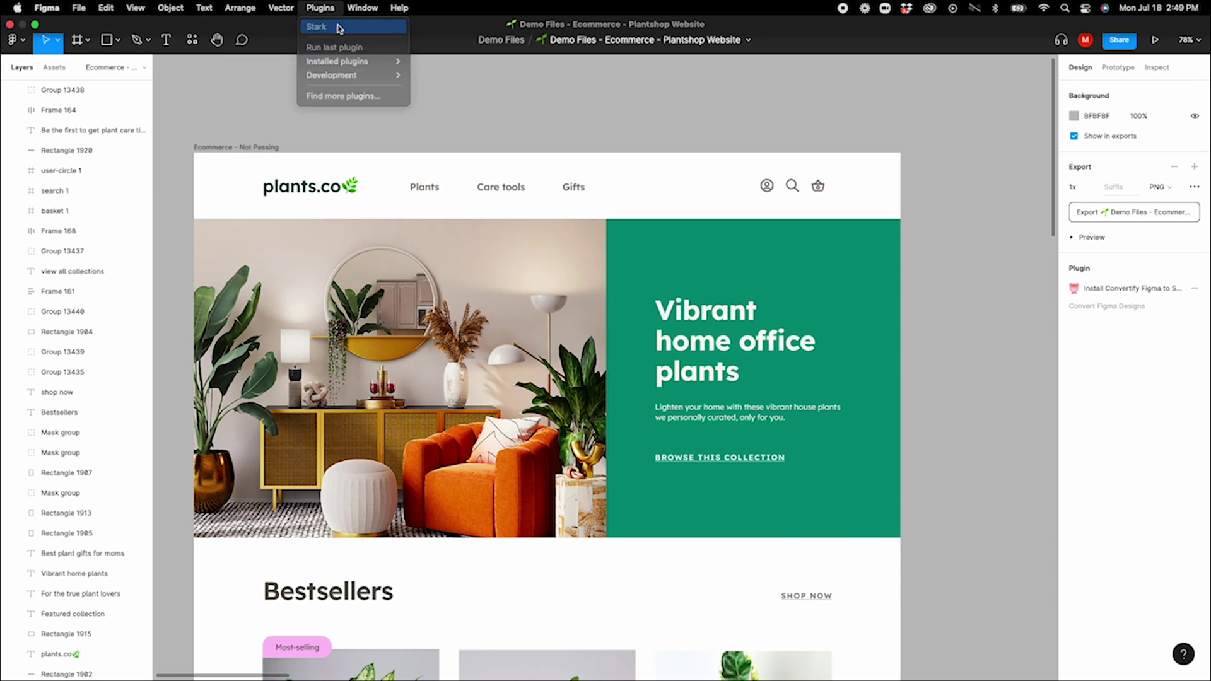
pyautogui.click(320, 27)
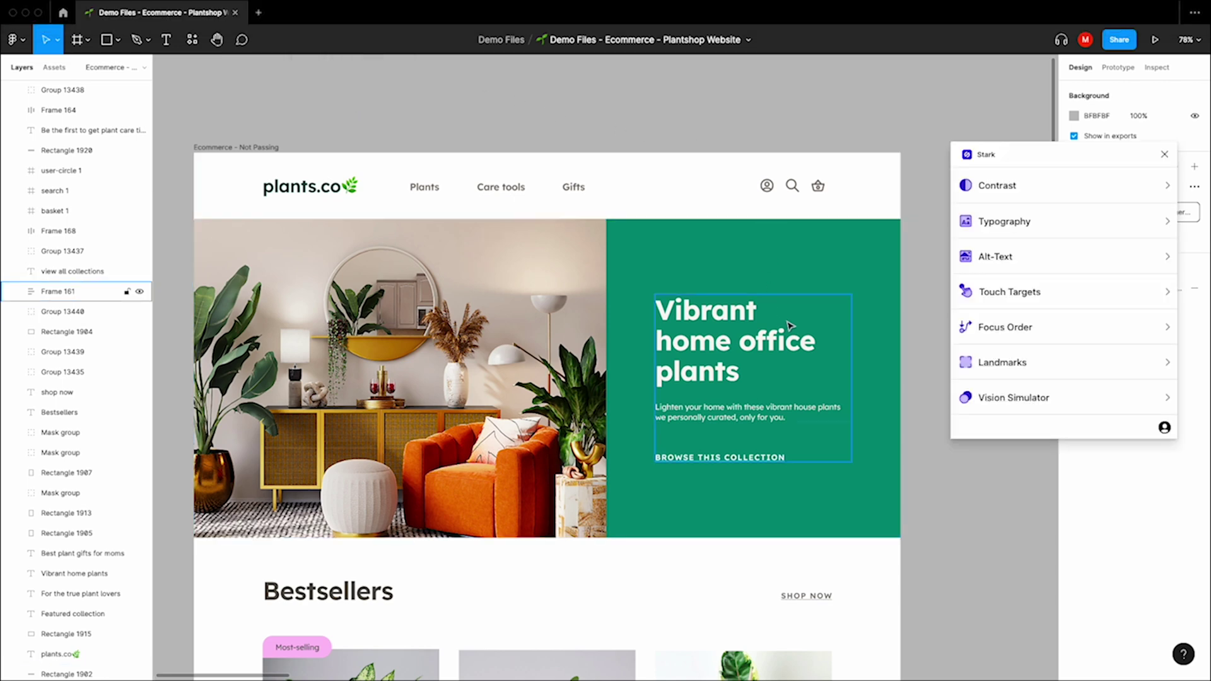
pyautogui.click(1073, 368)
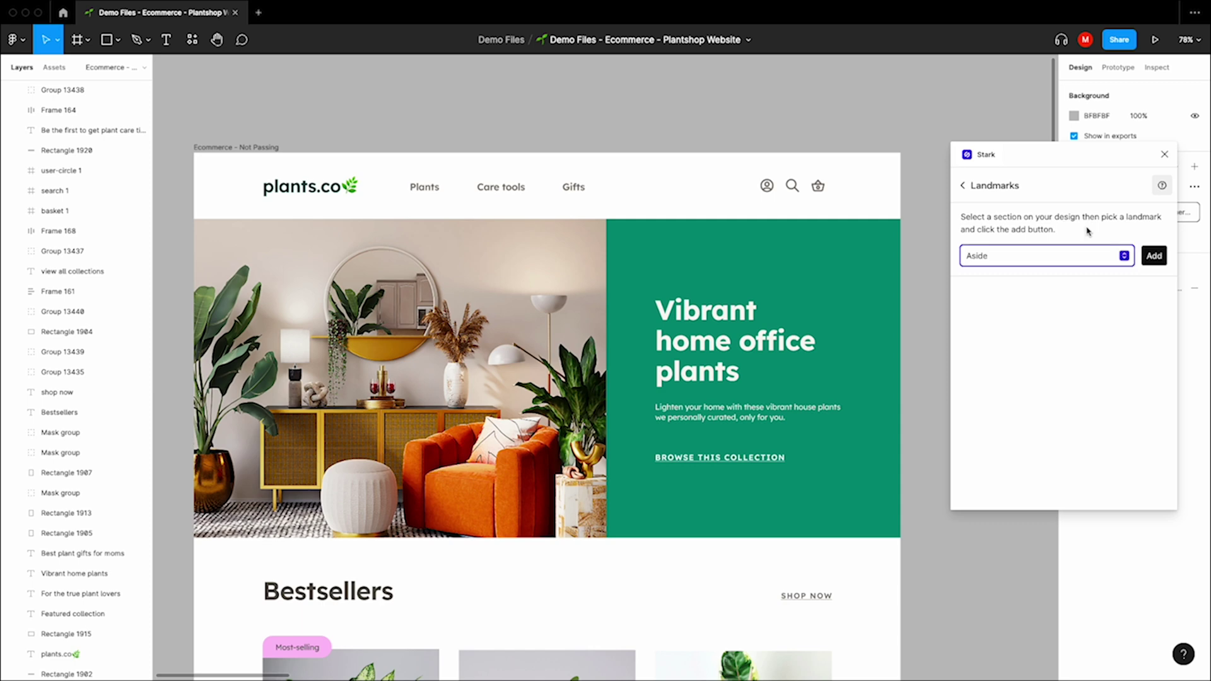
pyautogui.click(1121, 258)
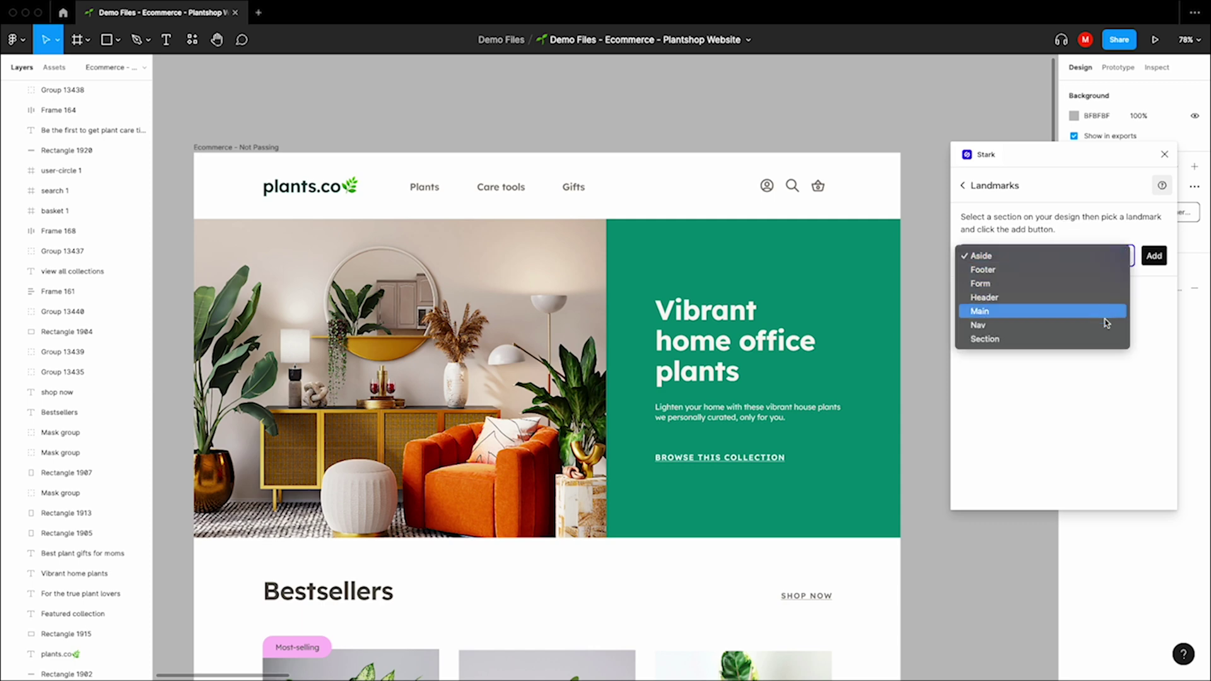
pyautogui.click(1091, 233)
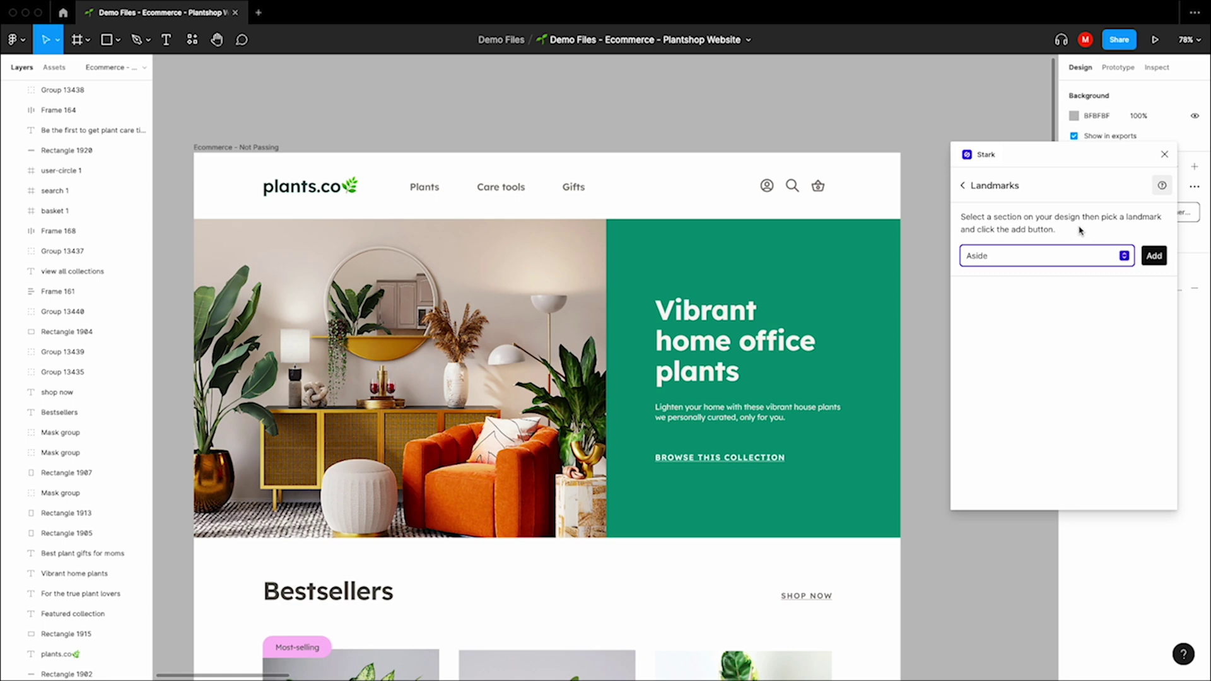
# Tag the header bar Rectangle 1902 as a Nav landmark
pyautogui.click(684, 190)
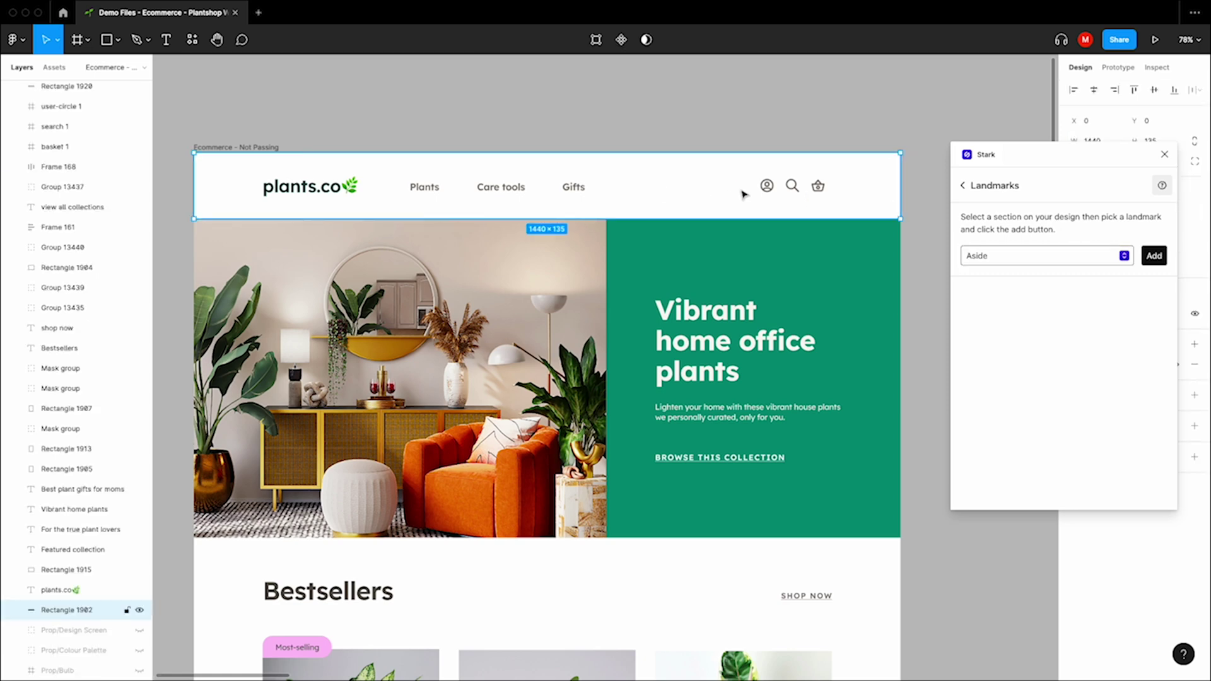
pyautogui.click(1125, 256)
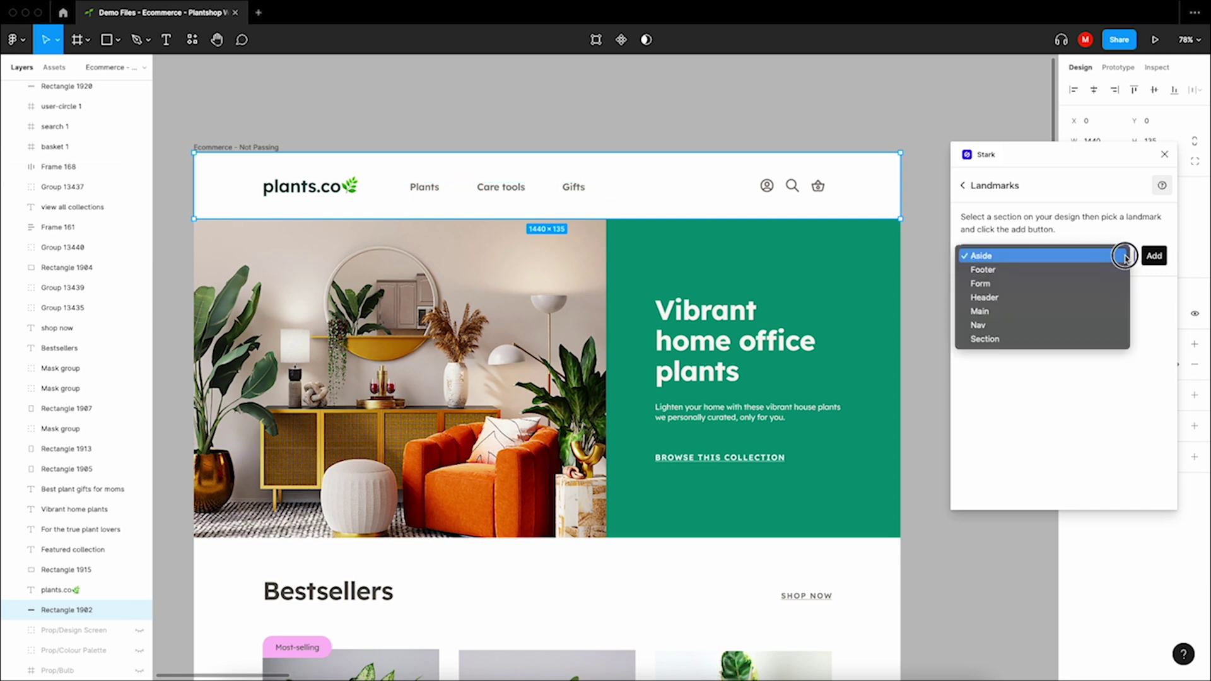
pyautogui.click(1092, 325)
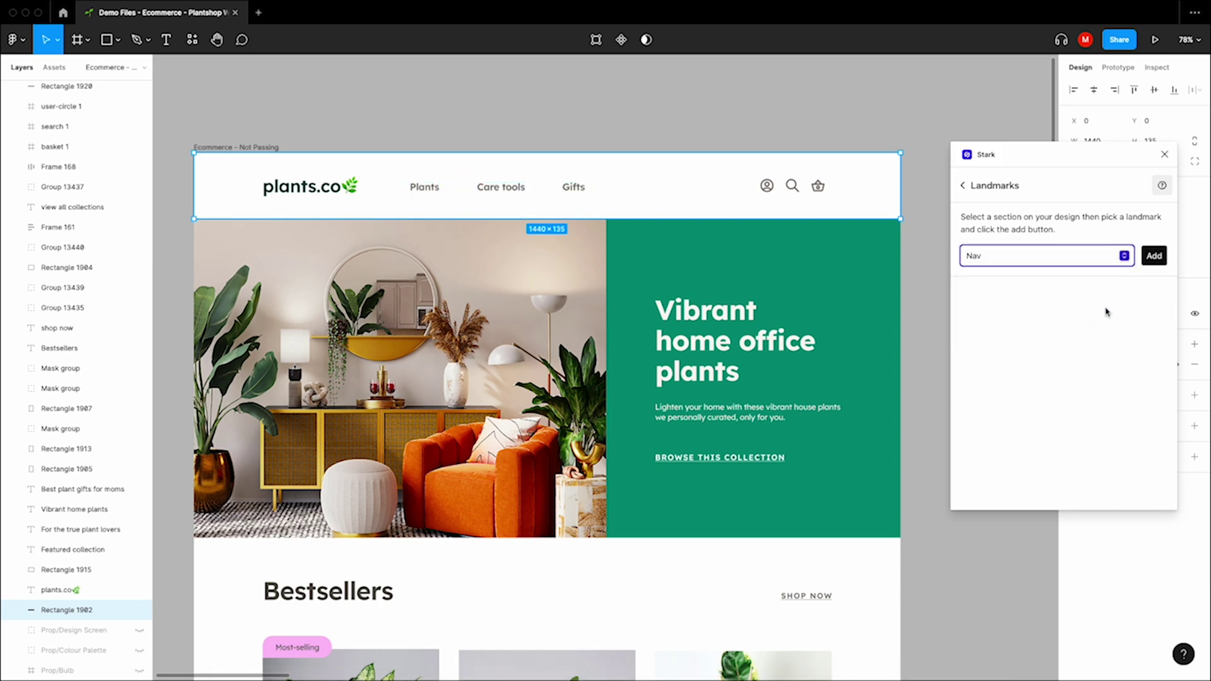
pyautogui.click(1154, 256)
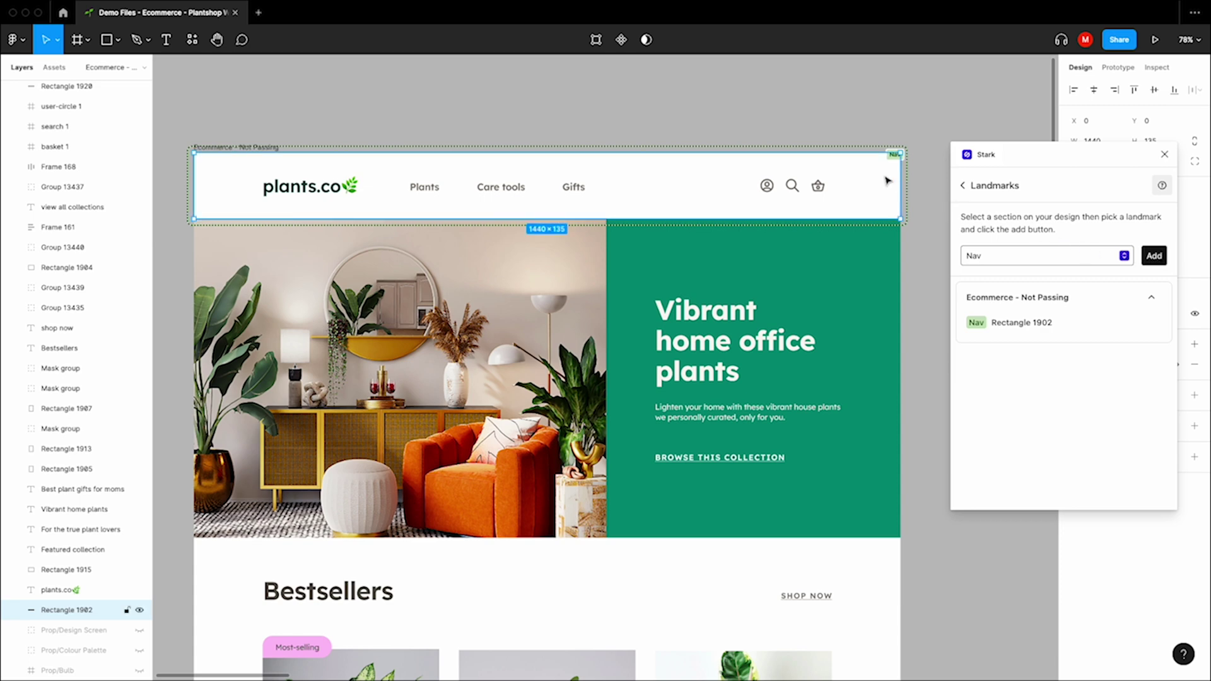
pyautogui.click(913, 148)
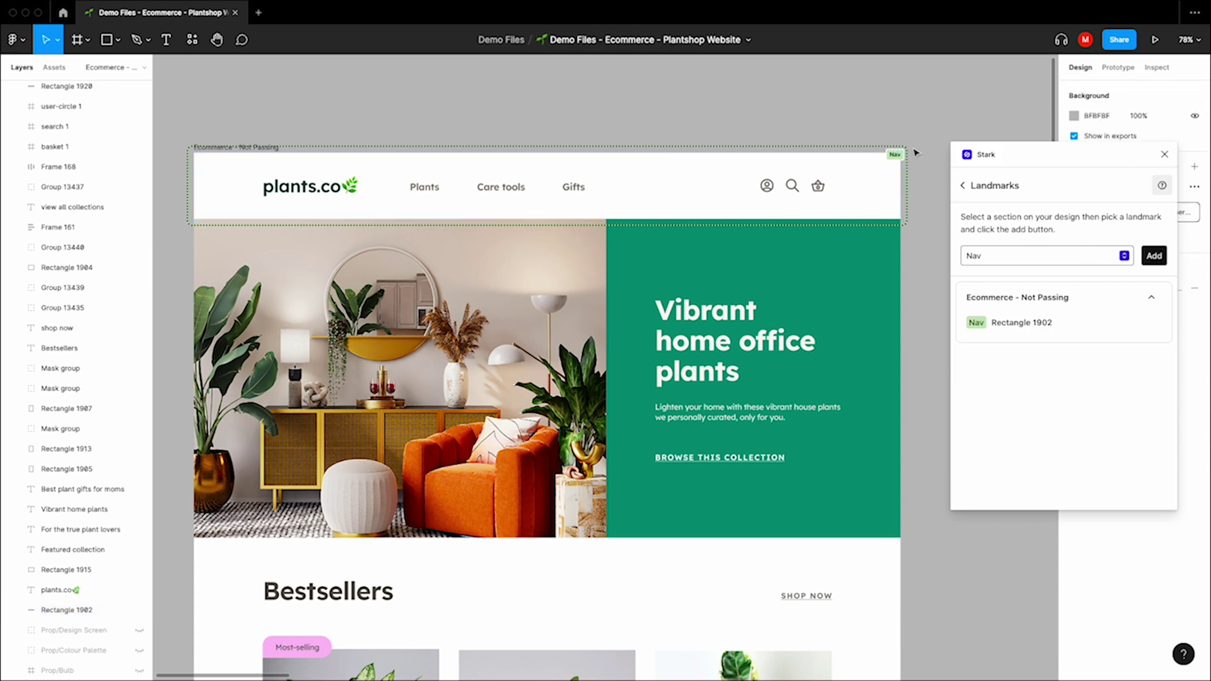
pyautogui.scroll(2, 913, 156)
pyautogui.scroll(3, 913, 164)
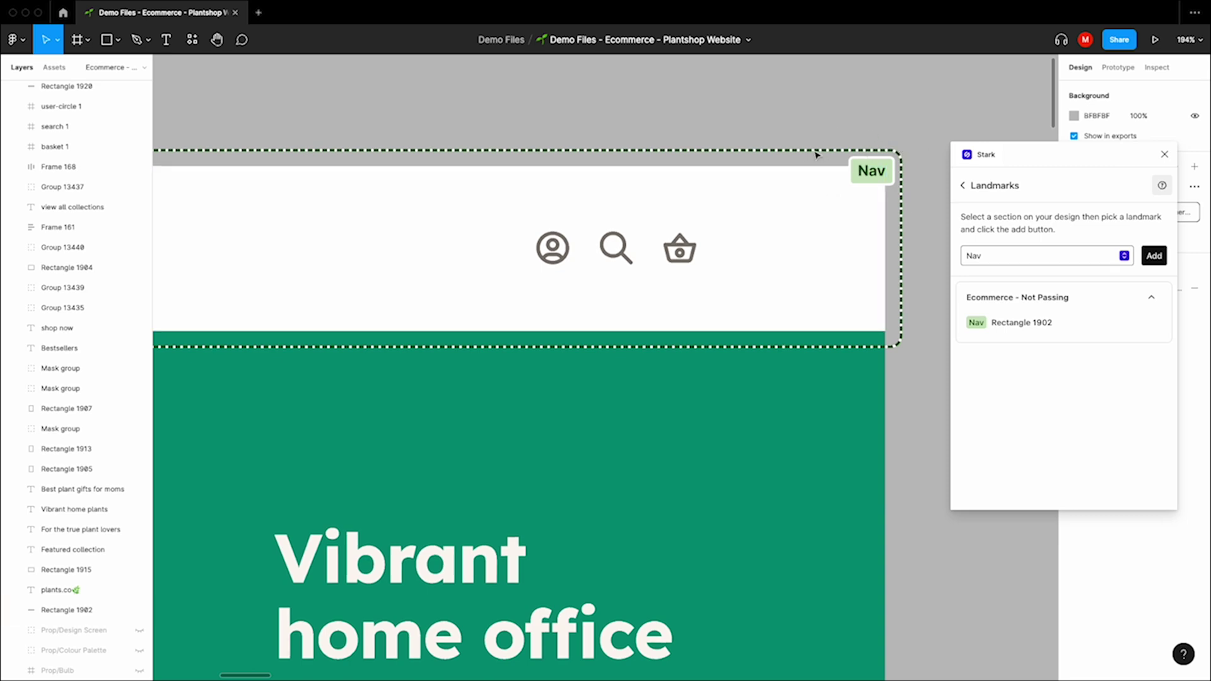
pyautogui.scroll(-2, 811, 344)
pyautogui.scroll(-2, 810, 343)
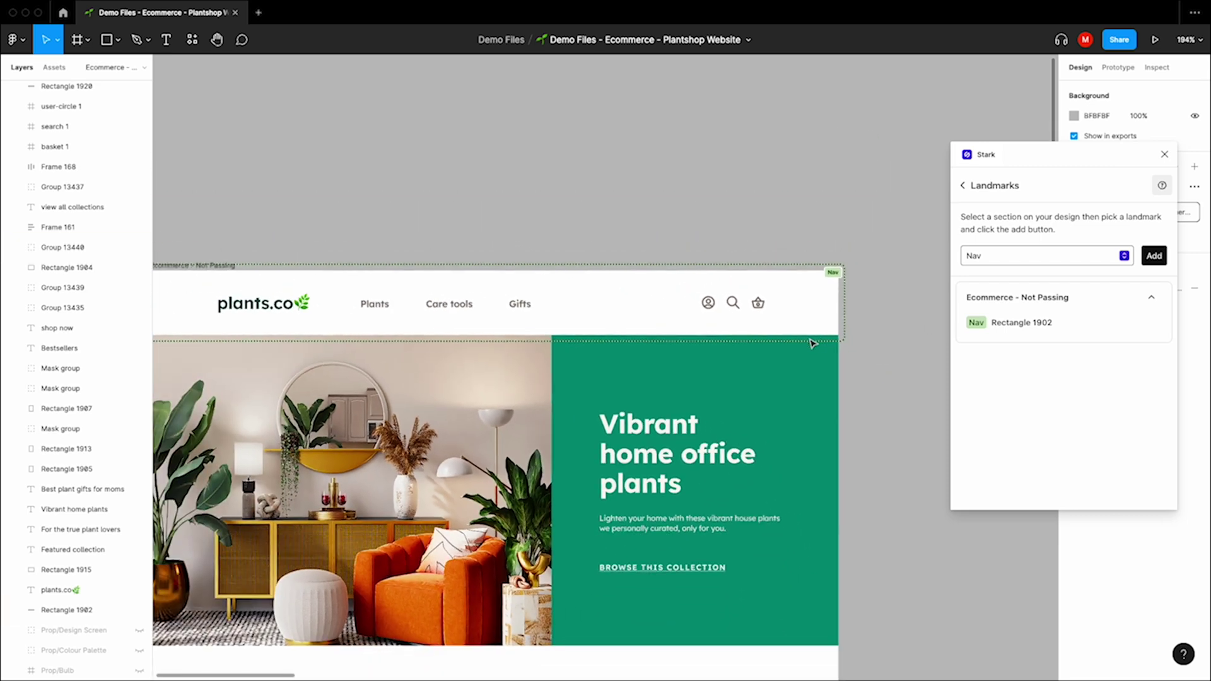
pyautogui.scroll(-1, 811, 343)
pyautogui.scroll(-3, 814, 341)
pyautogui.hscroll(-2, 813, 342)
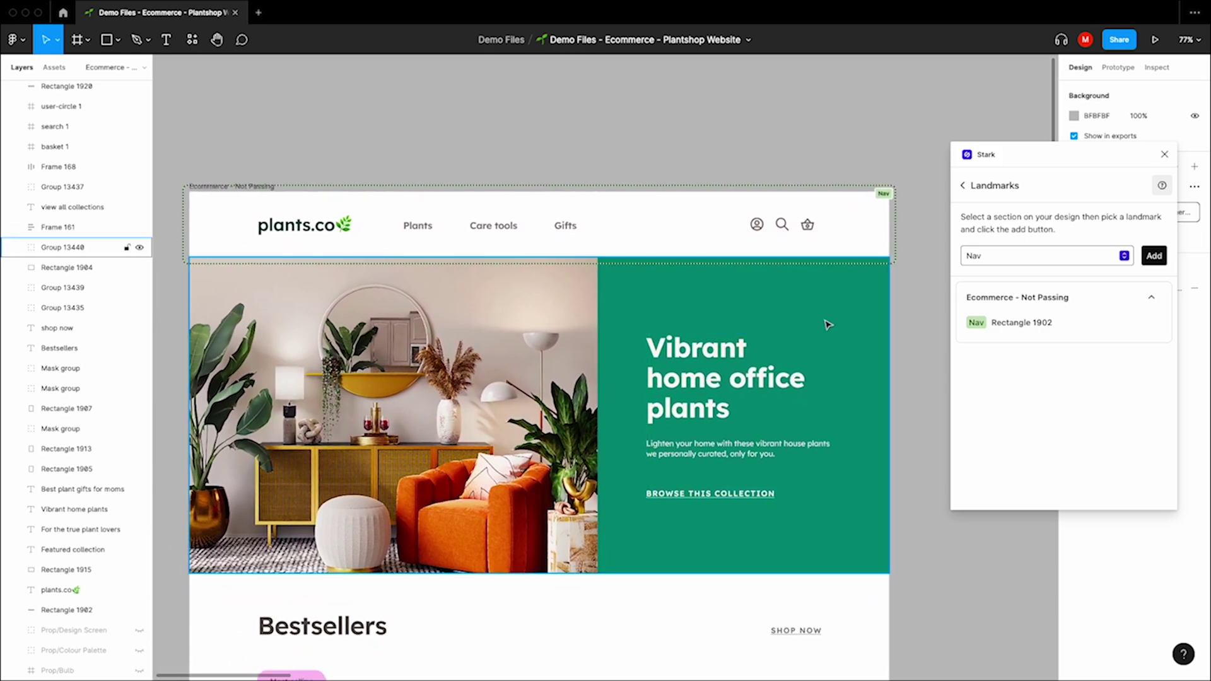
# Tag the green hero group as a Header landmark
pyautogui.click(780, 298)
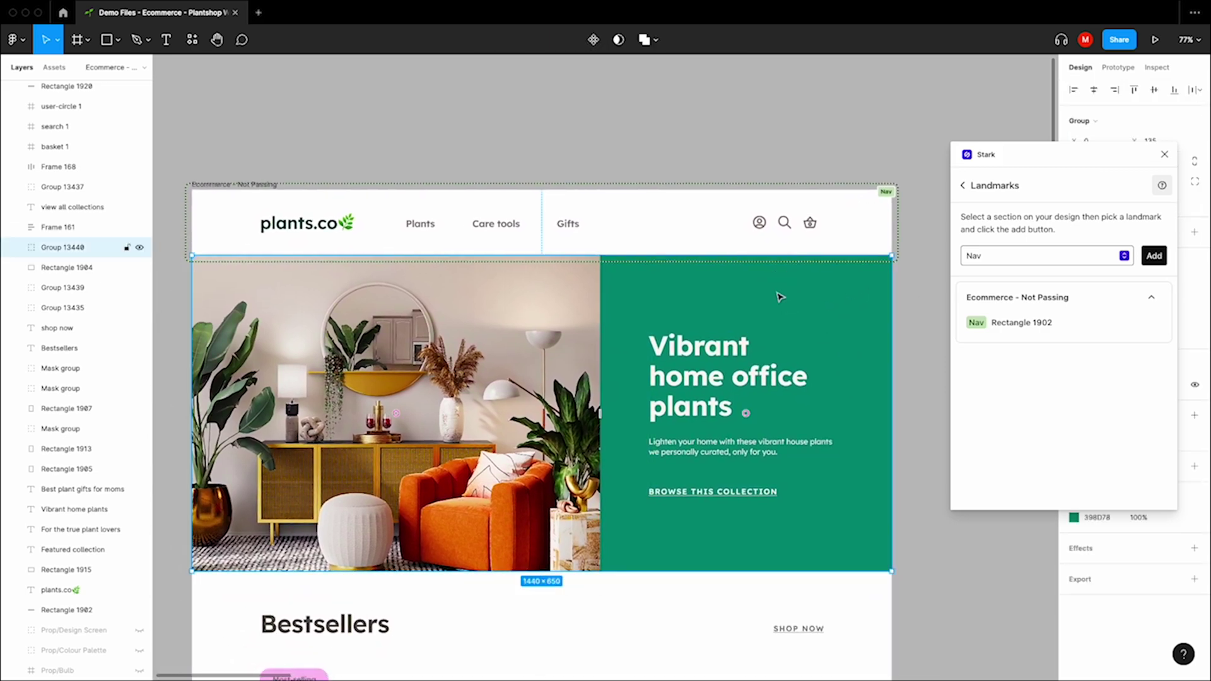
pyautogui.click(1123, 256)
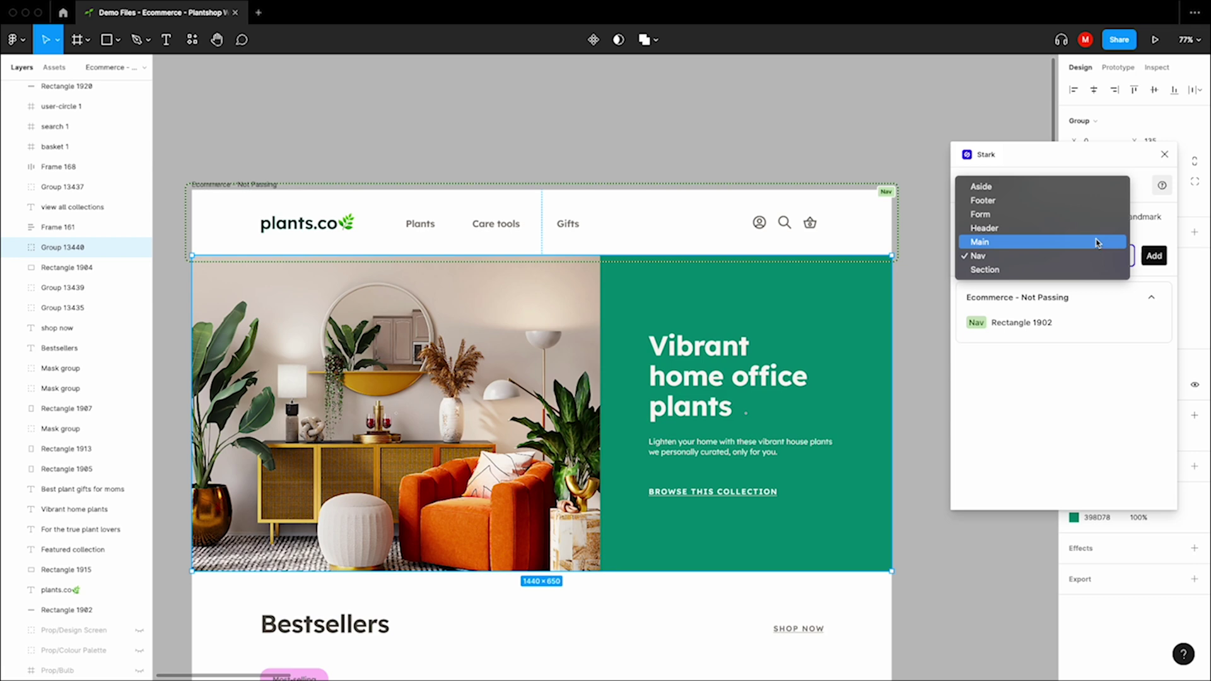
pyautogui.click(1079, 231)
pyautogui.click(1153, 256)
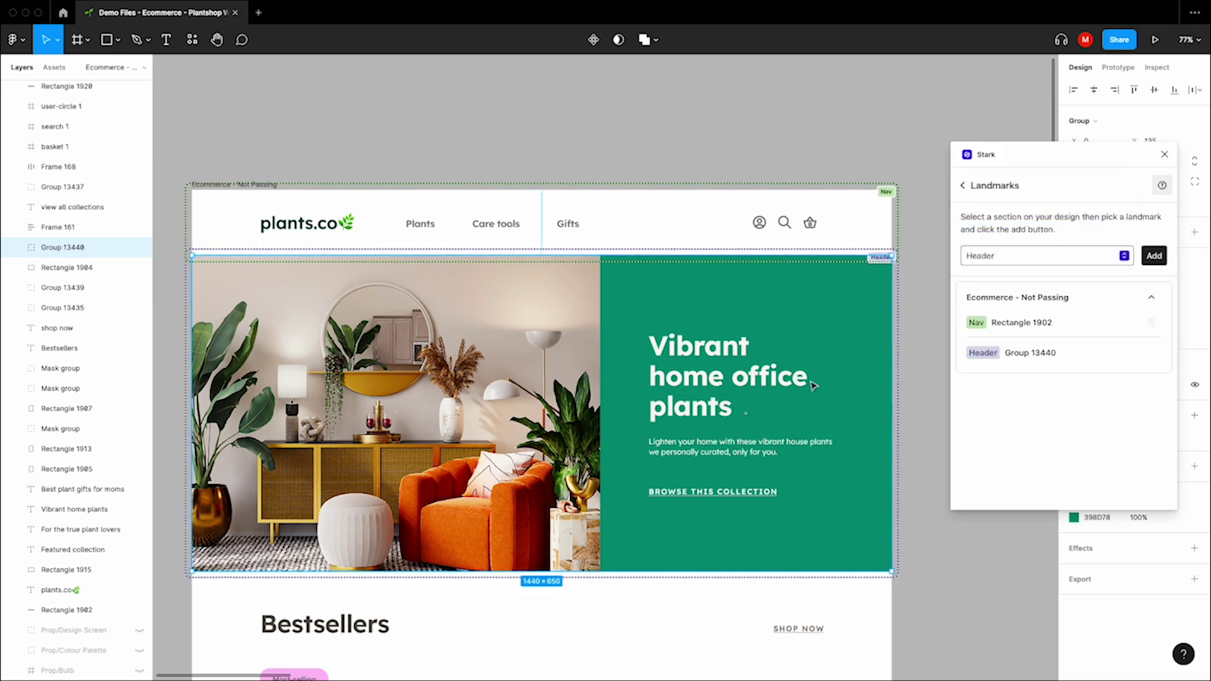
pyautogui.scroll(-3, 584, 462)
pyautogui.scroll(-2, 606, 435)
# Tag Bestsellers, Featured collection, the tips banner and the newsletter strip as Section landmarks
pyautogui.click(636, 406)
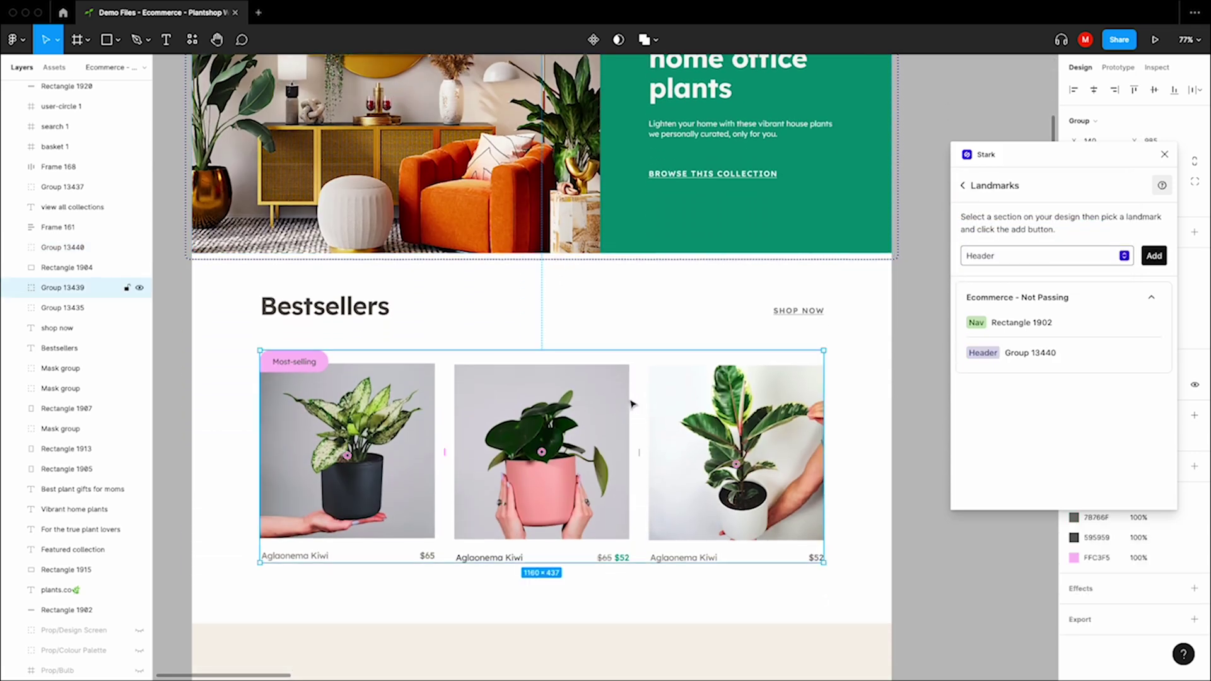
pyautogui.click(1088, 256)
pyautogui.click(1017, 294)
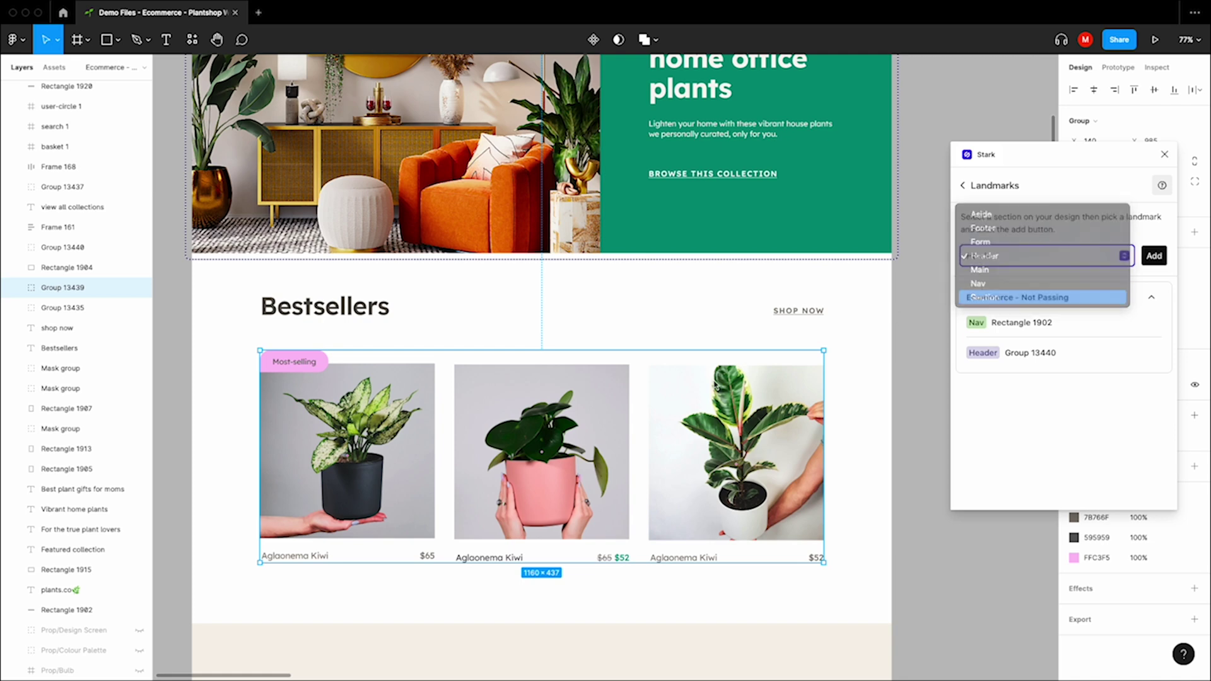
pyautogui.click(1153, 255)
pyautogui.scroll(-4, 676, 486)
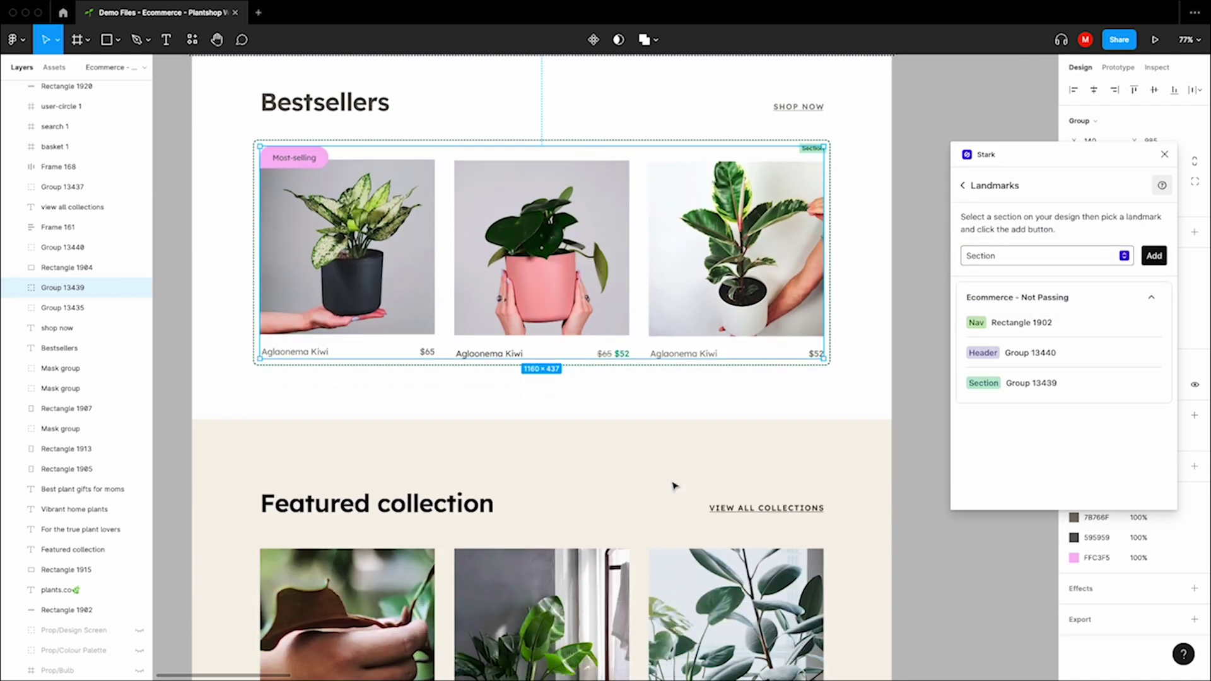
pyautogui.scroll(-2, 619, 434)
pyautogui.scroll(-2, 619, 433)
pyautogui.click(606, 331)
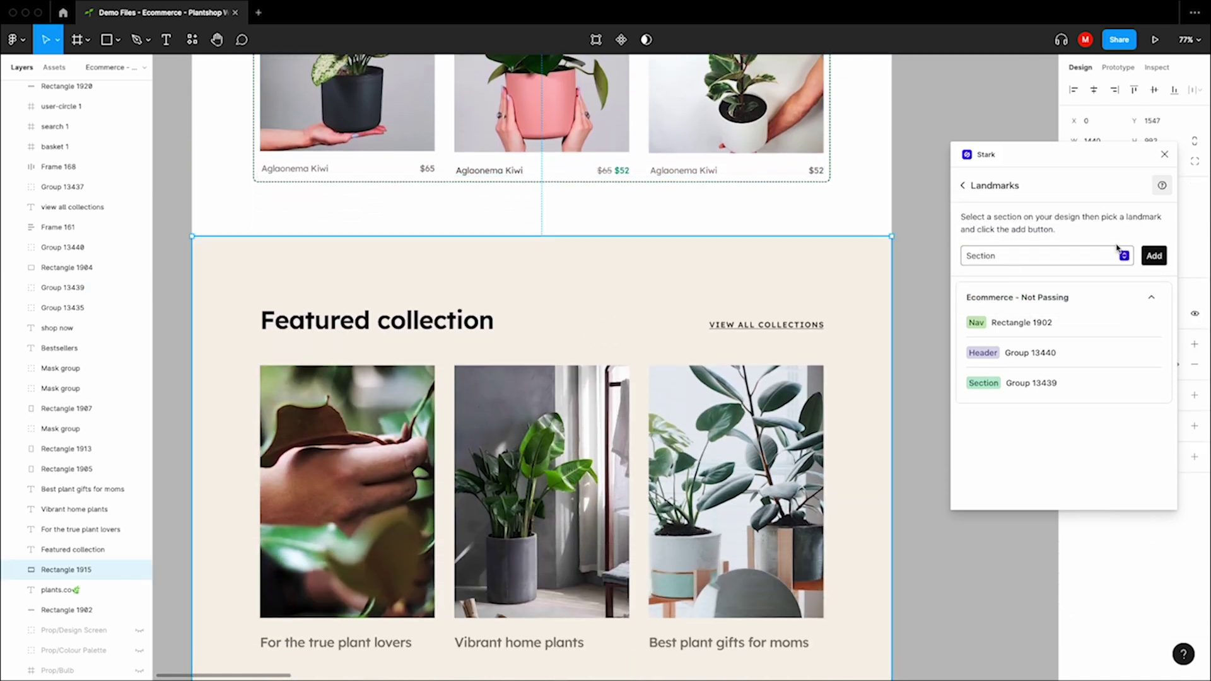
pyautogui.click(1152, 255)
pyautogui.scroll(-5, 669, 449)
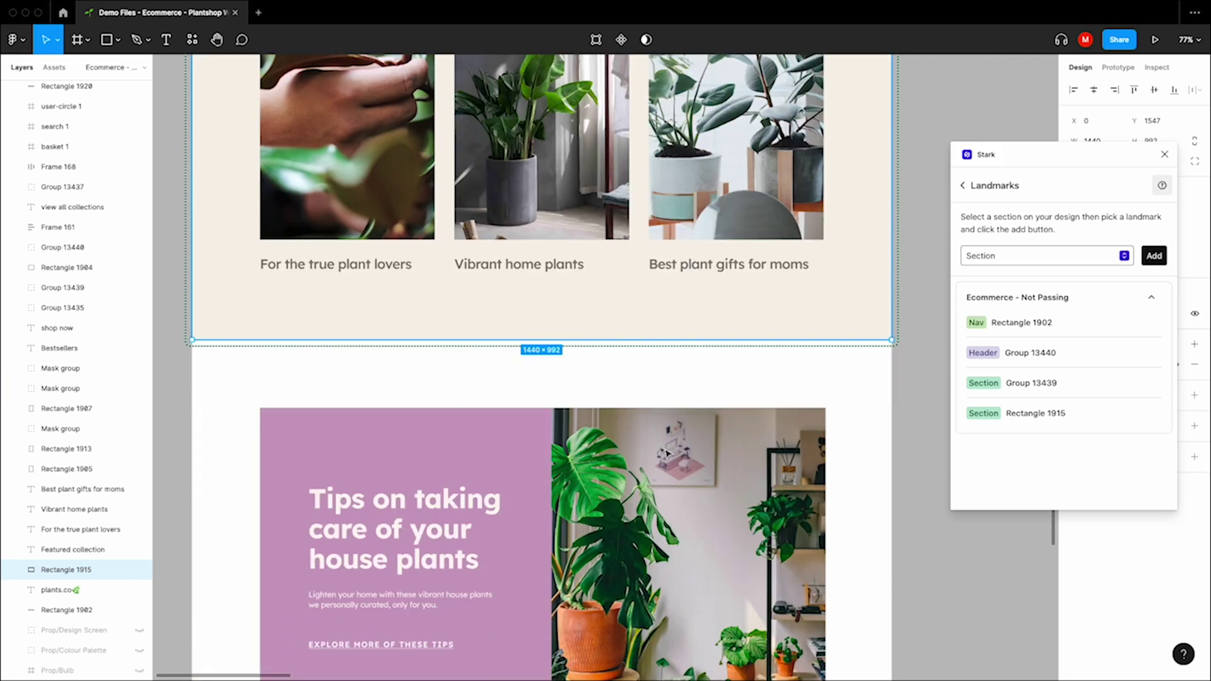
pyautogui.scroll(-2, 669, 449)
pyautogui.scroll(-1, 669, 449)
pyautogui.click(669, 449)
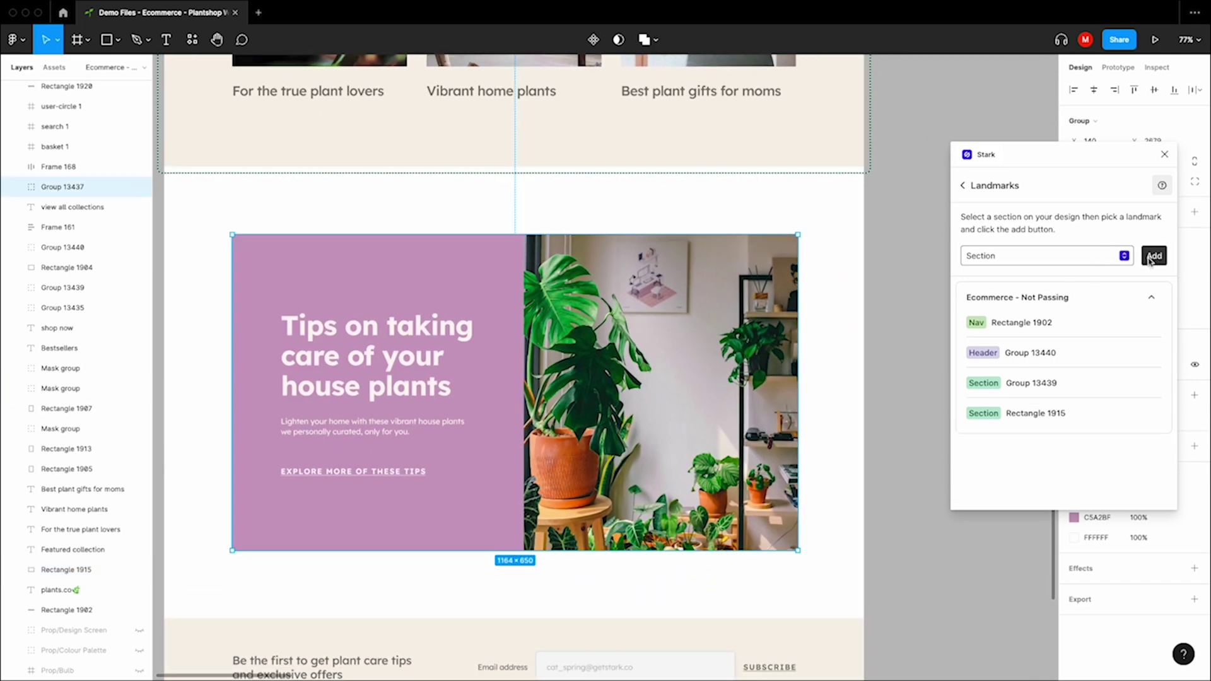
pyautogui.click(1152, 256)
pyautogui.scroll(-2, 647, 425)
pyautogui.scroll(-2, 575, 451)
pyautogui.click(573, 361)
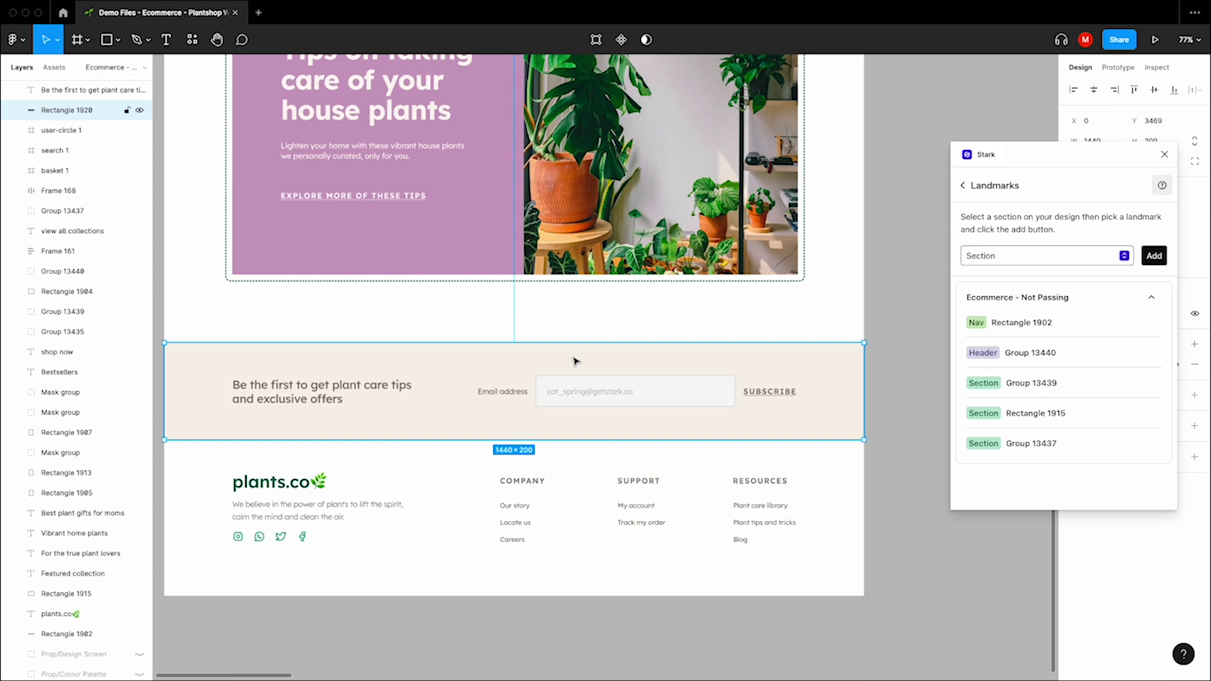
pyautogui.click(1153, 256)
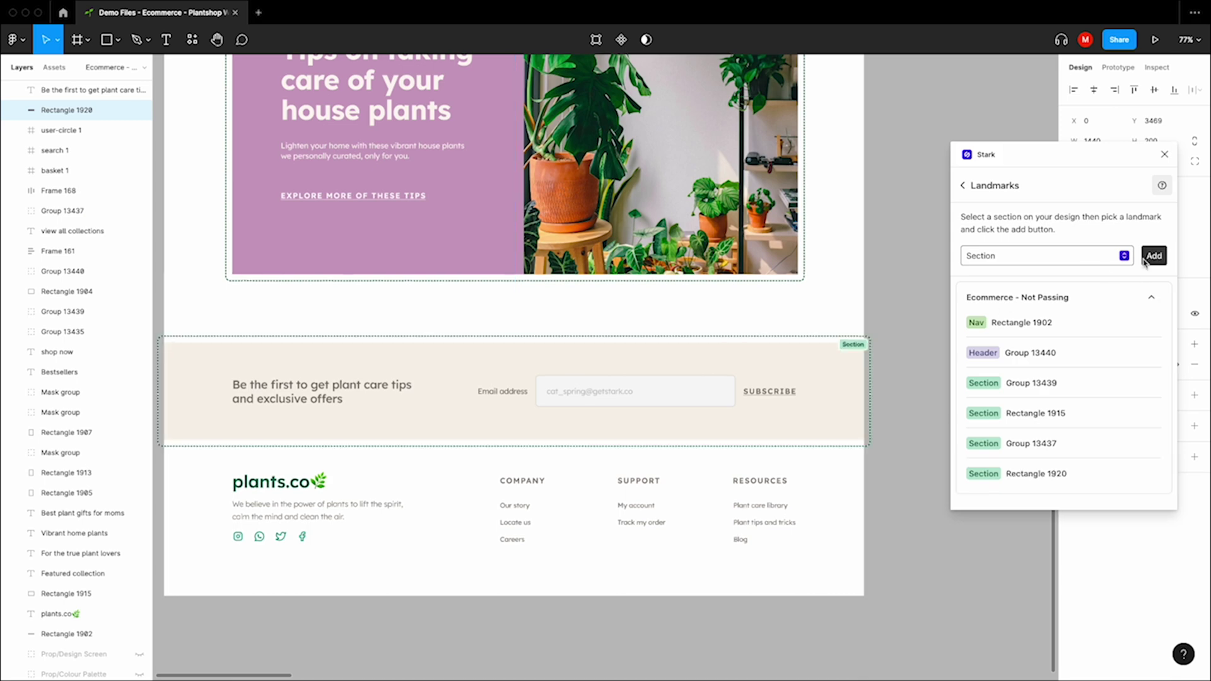
# Tag the footer group (13438) as a Footer landmark
pyautogui.click(677, 483)
pyautogui.click(1121, 256)
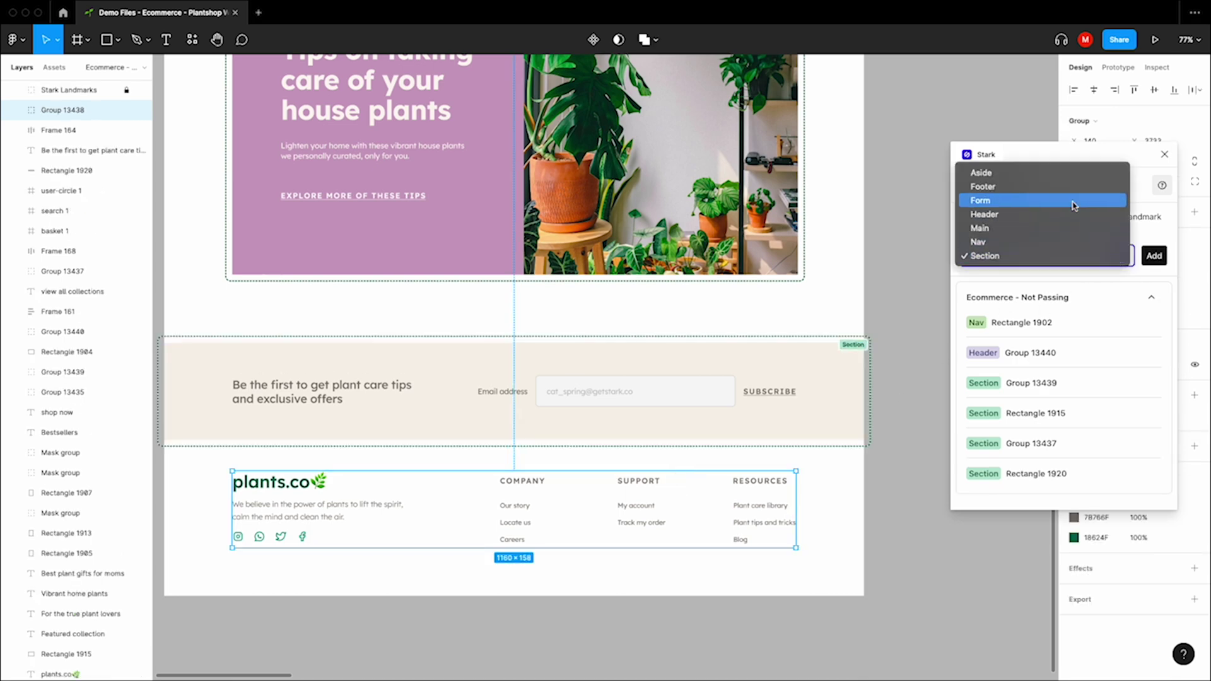
pyautogui.click(1073, 187)
pyautogui.click(1153, 256)
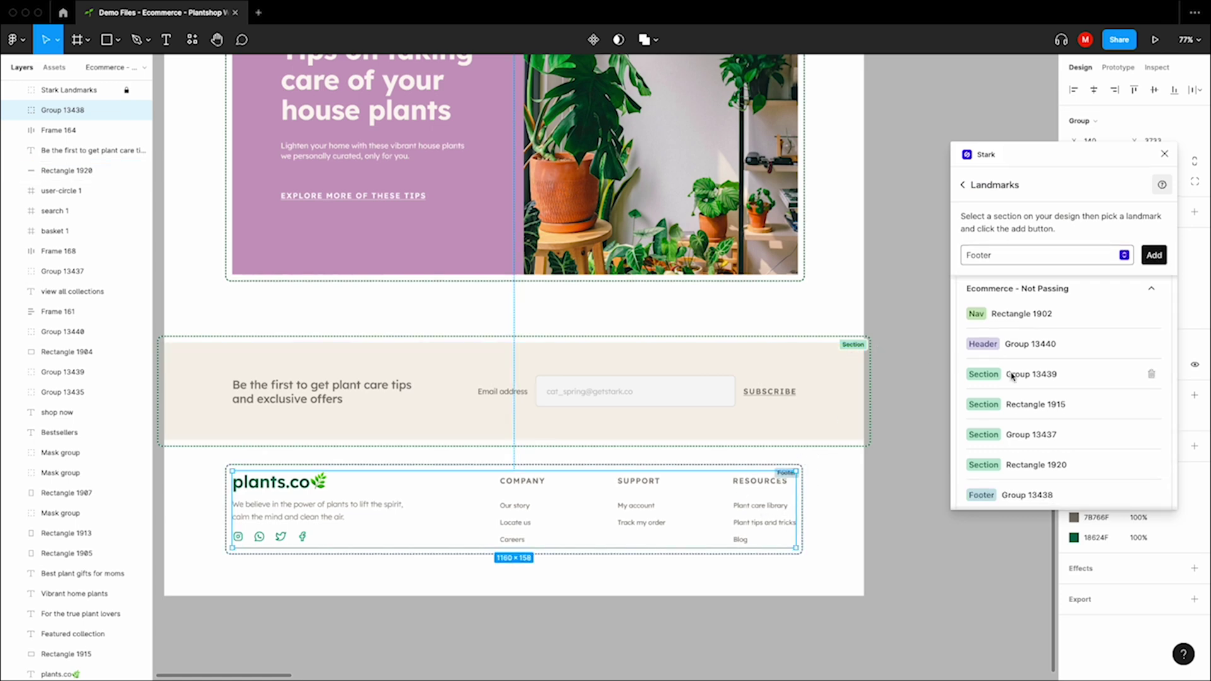
pyautogui.scroll(1, 1033, 395)
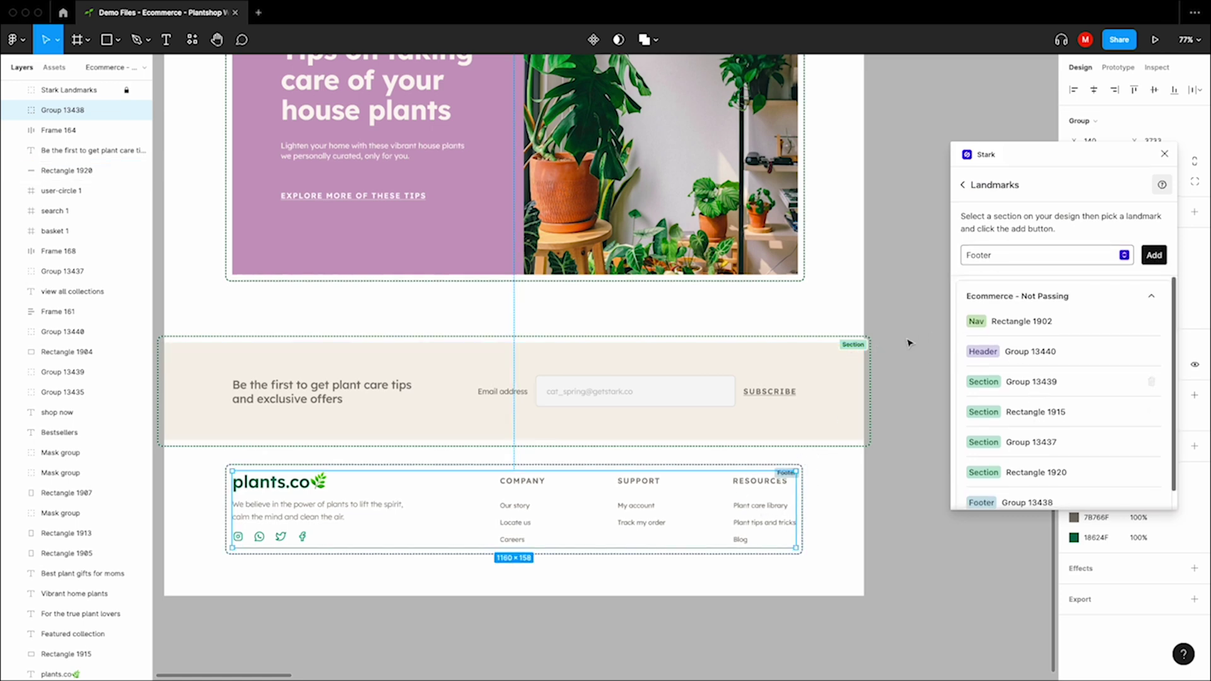
pyautogui.moveTo(68, 90)
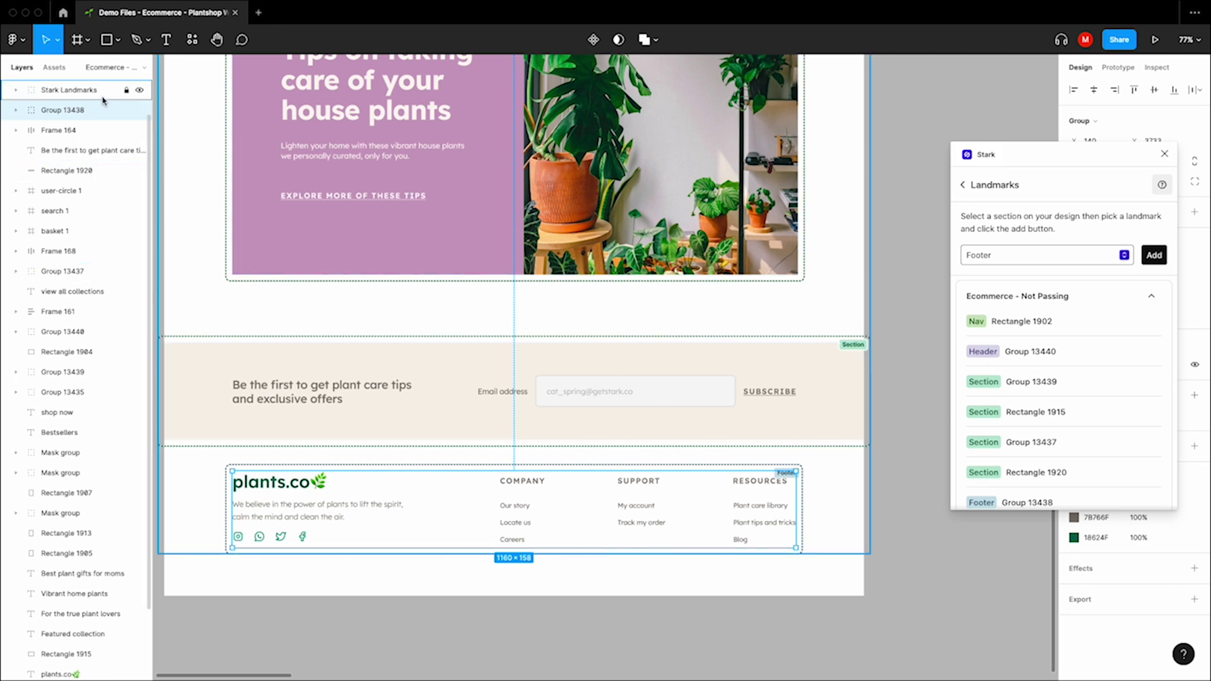
# Expand the Stark Landmarks layer to reveal its seven landmark annotation layers
pyautogui.click(83, 89)
pyautogui.click(16, 89)
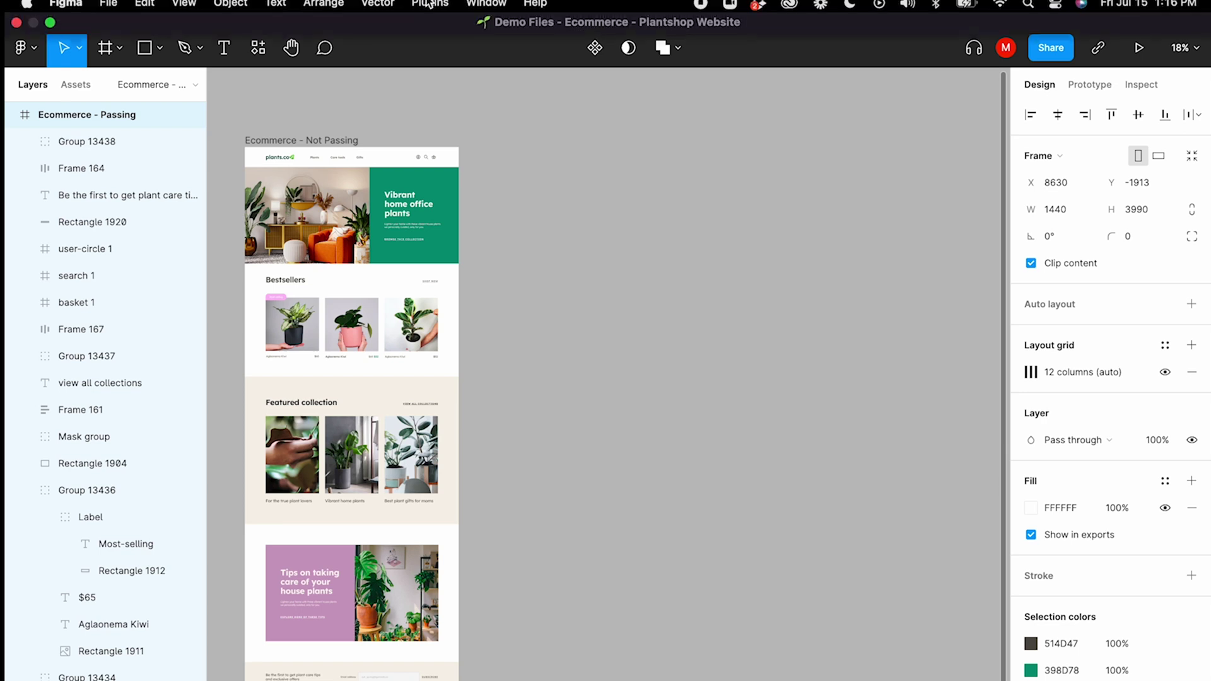
# Launch Stark's Vision Simulator with Ecommerce - Passing as the artboard
pyautogui.click(430, 5)
pyautogui.click(453, 31)
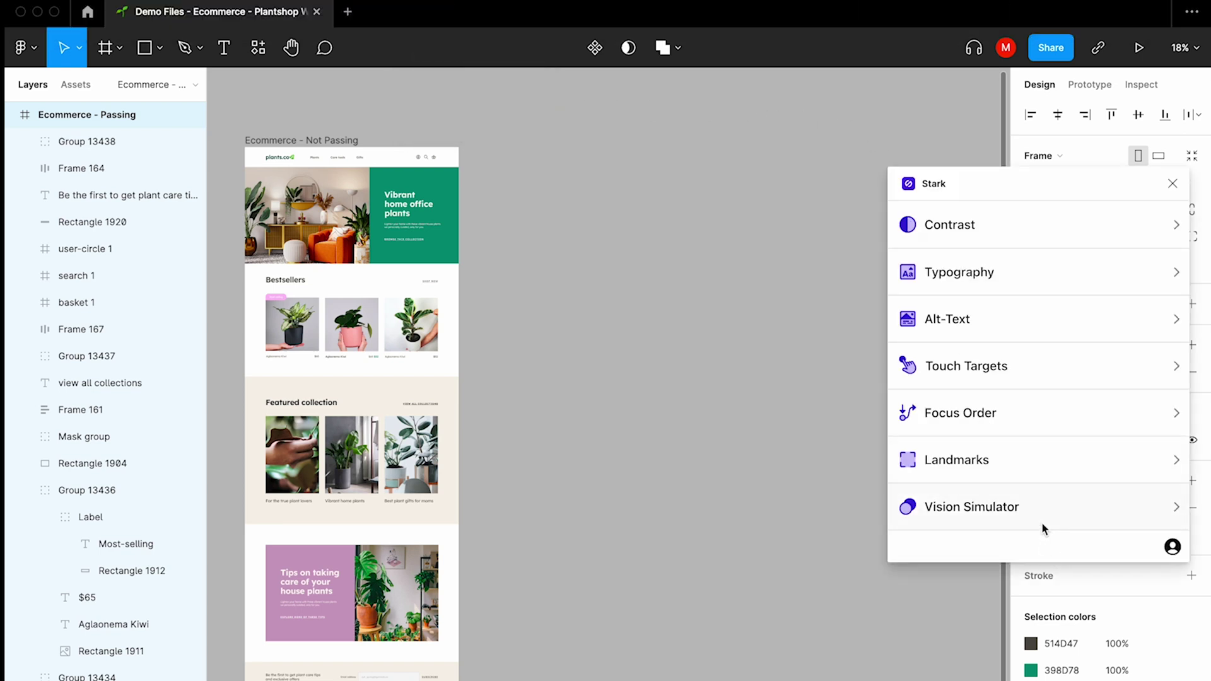
pyautogui.click(1045, 521)
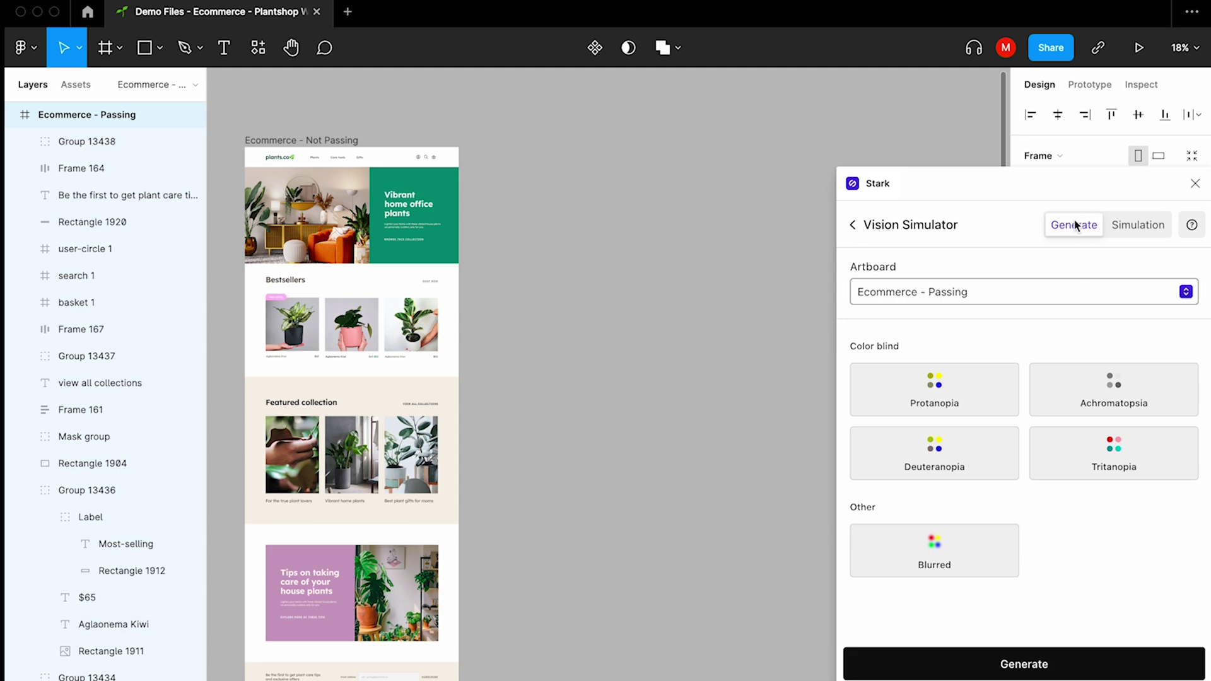
pyautogui.click(1093, 291)
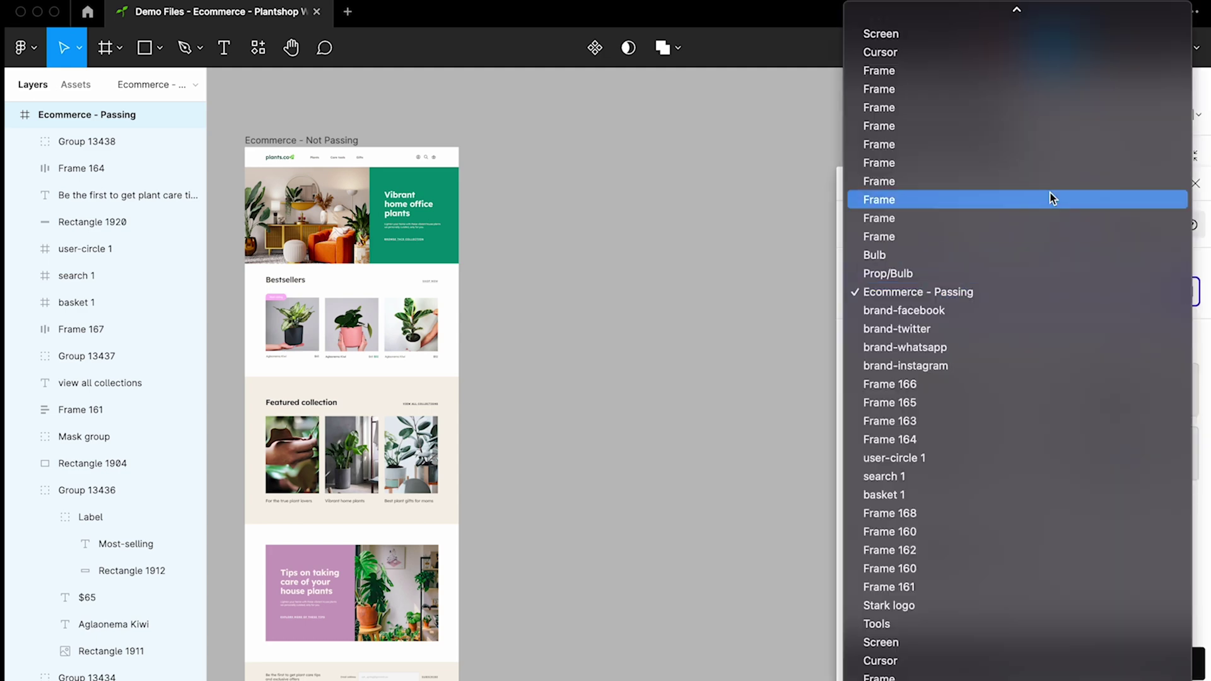
pyautogui.click(1041, 289)
# Generate Protanopia, Achromatopsia, Deuteranopia, Tritanopia and Blurred simulation artboards
pyautogui.click(970, 383)
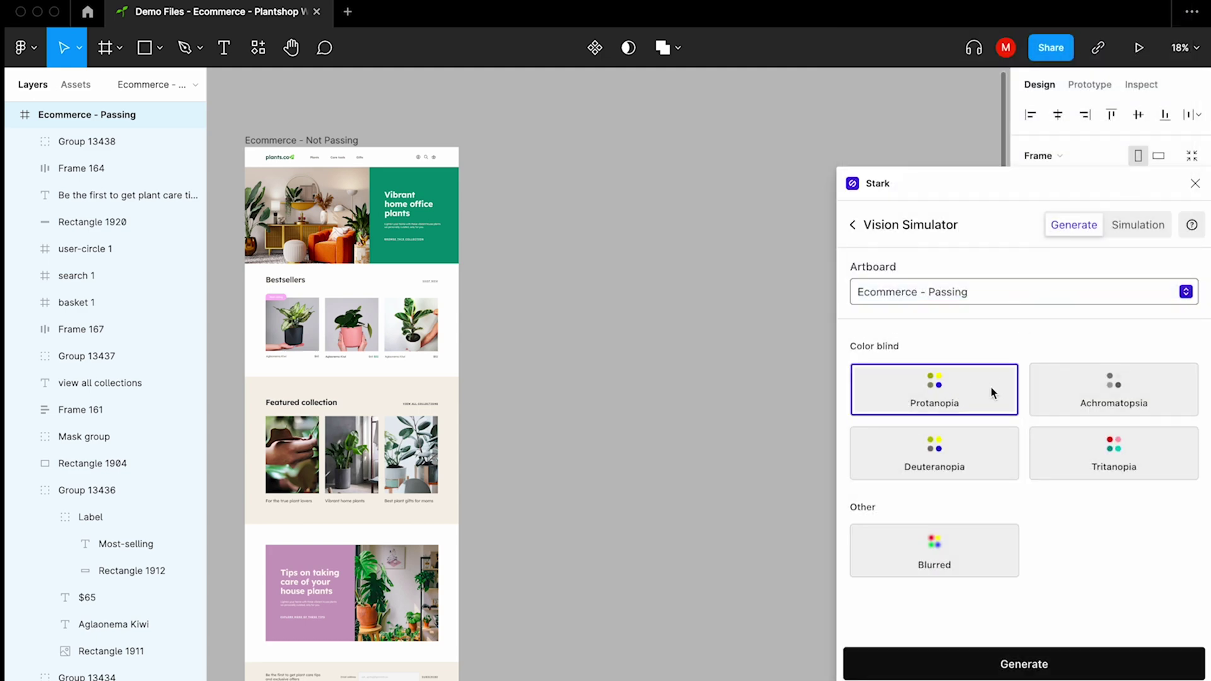
pyautogui.click(1059, 389)
pyautogui.click(1013, 454)
pyautogui.click(1040, 454)
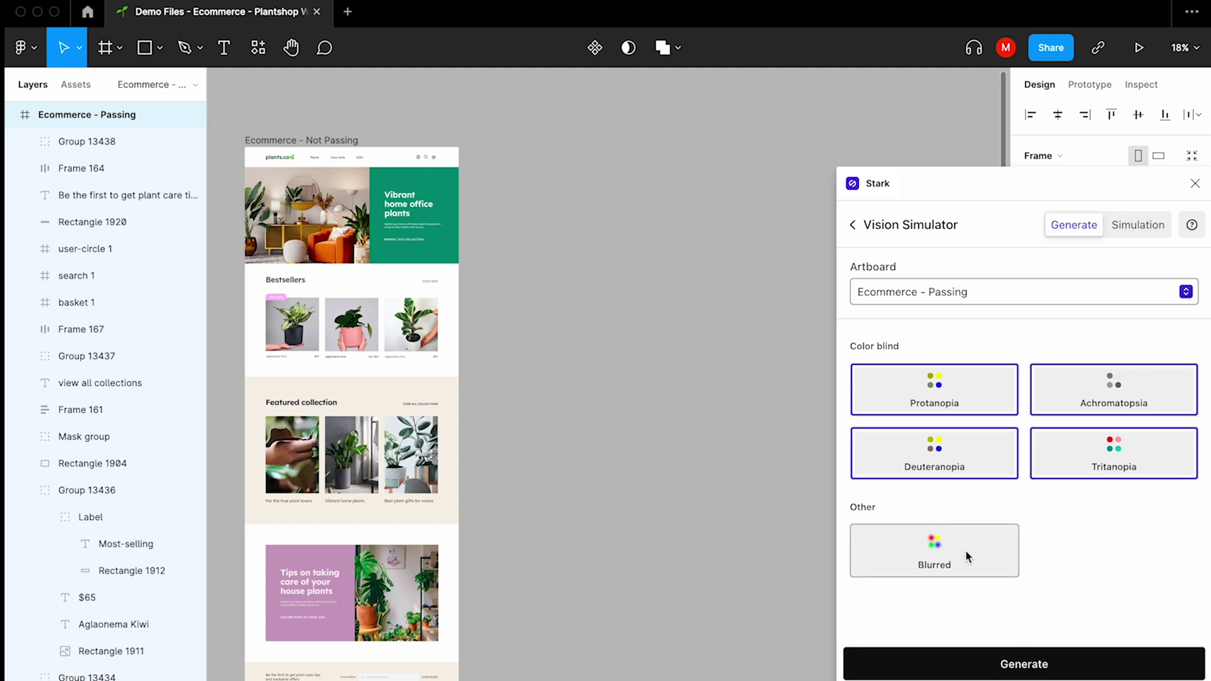
pyautogui.click(966, 556)
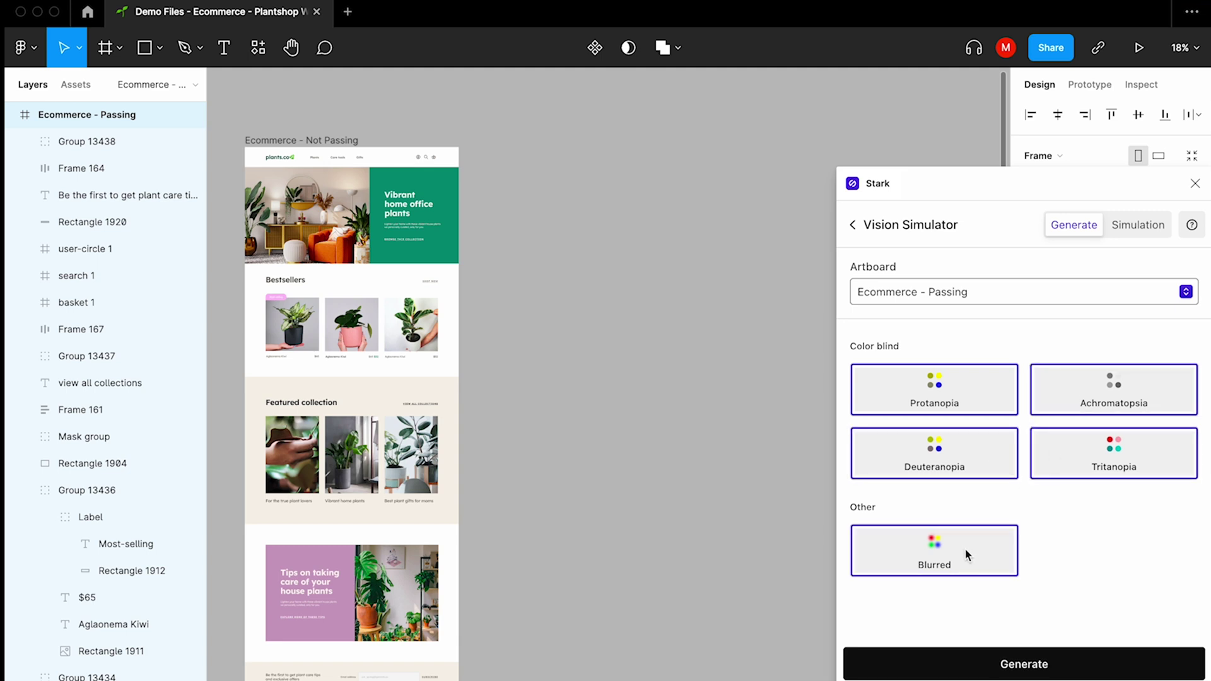
pyautogui.click(1028, 666)
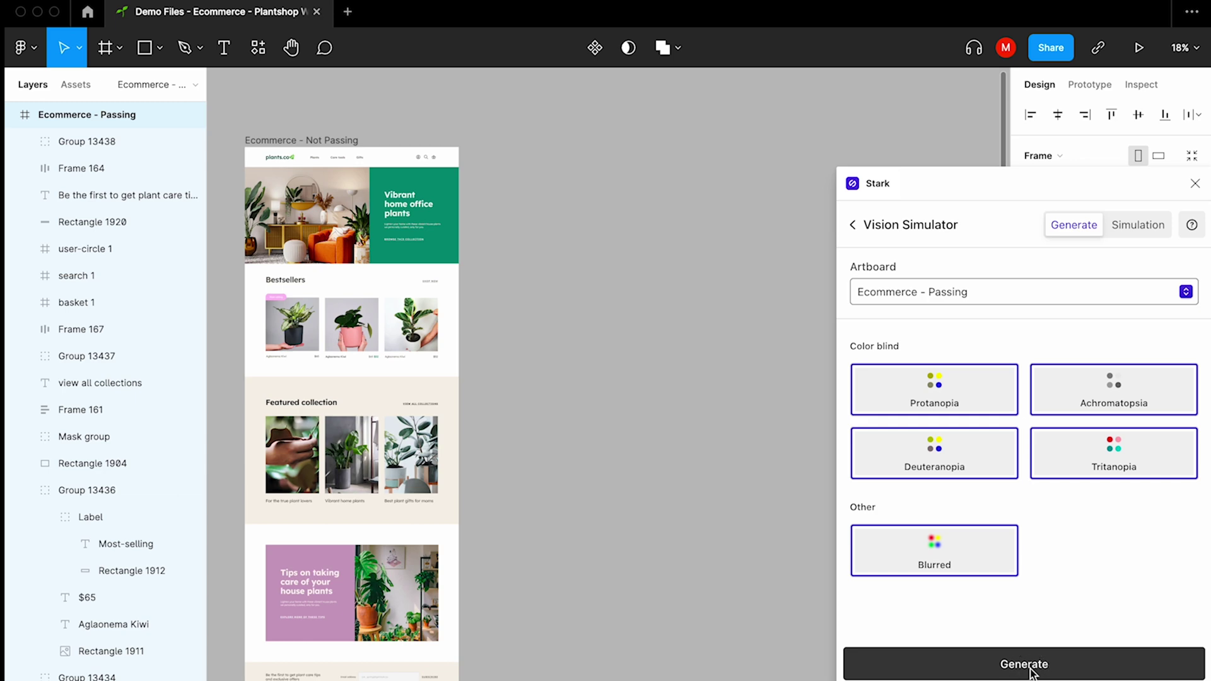
pyautogui.scroll(5, 387, 360)
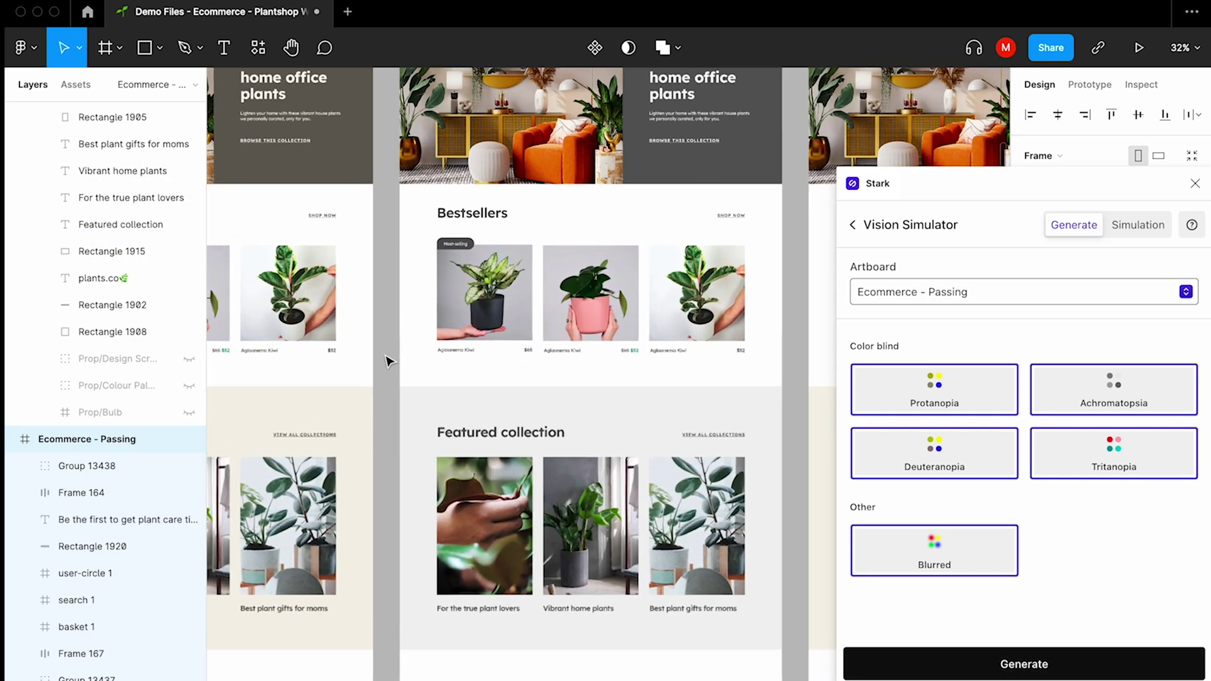
pyautogui.scroll(3, 387, 361)
pyautogui.hscroll(3, 388, 360)
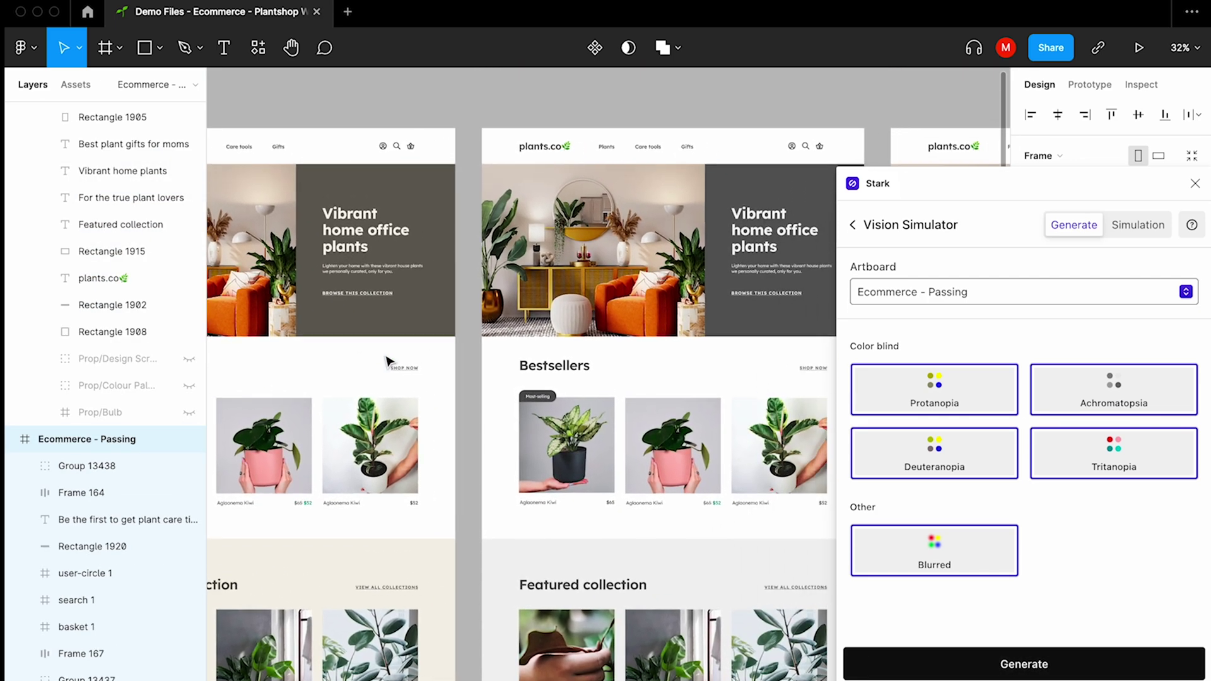
pyautogui.hscroll(-5, 387, 361)
pyautogui.hscroll(4, 388, 360)
pyautogui.hscroll(3, 387, 361)
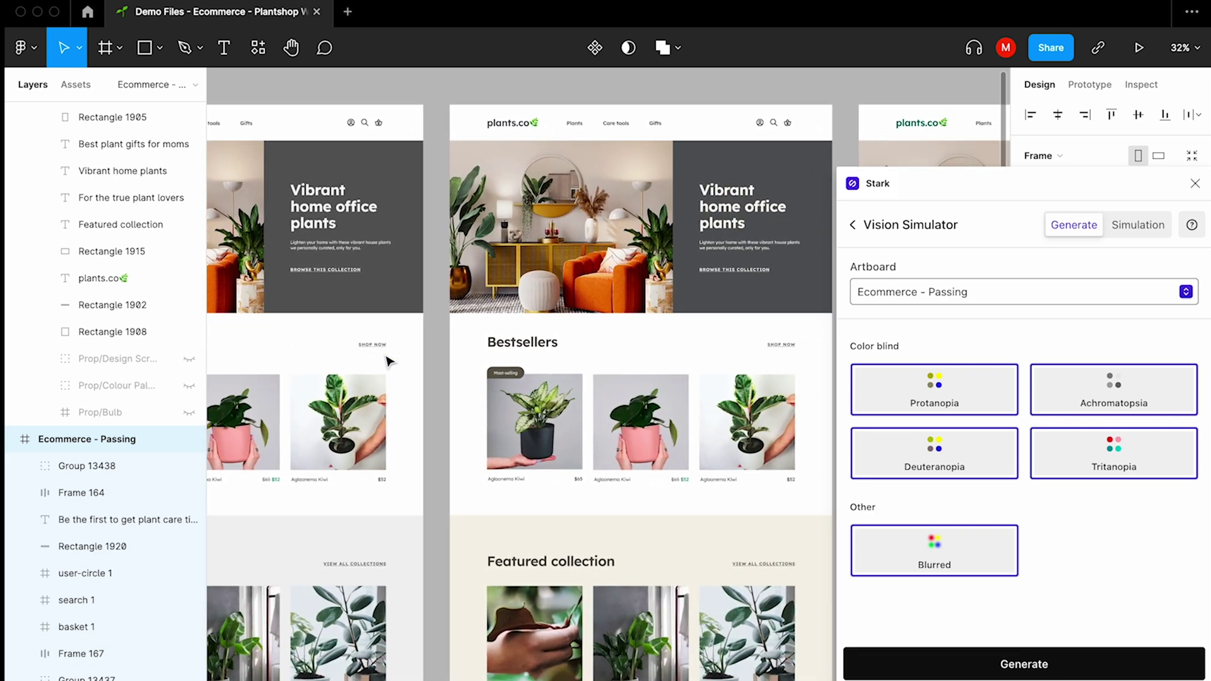
pyautogui.scroll(-3, 387, 361)
pyautogui.scroll(2, 387, 361)
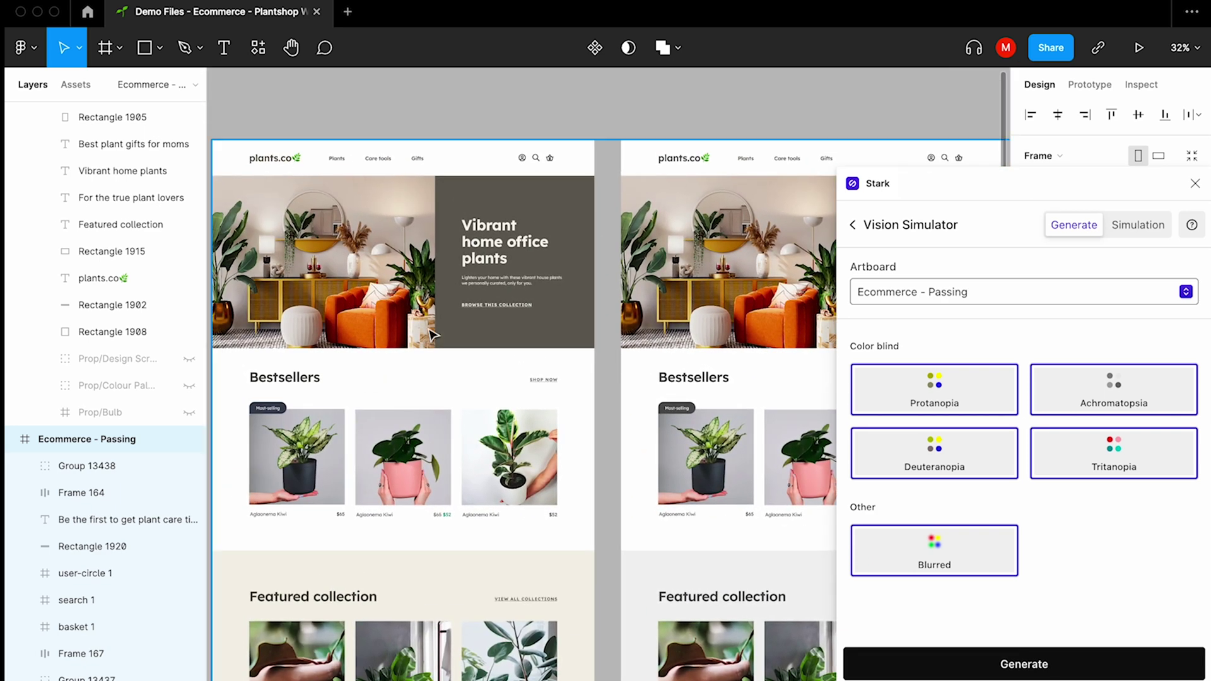
pyautogui.hscroll(-2, 509, 264)
pyautogui.scroll(2, 485, 240)
# Inspect a simulation artboard's 'Vibrant home office plants' heading and header account and basket icons
pyautogui.click(485, 240)
pyautogui.doubleClick(485, 241)
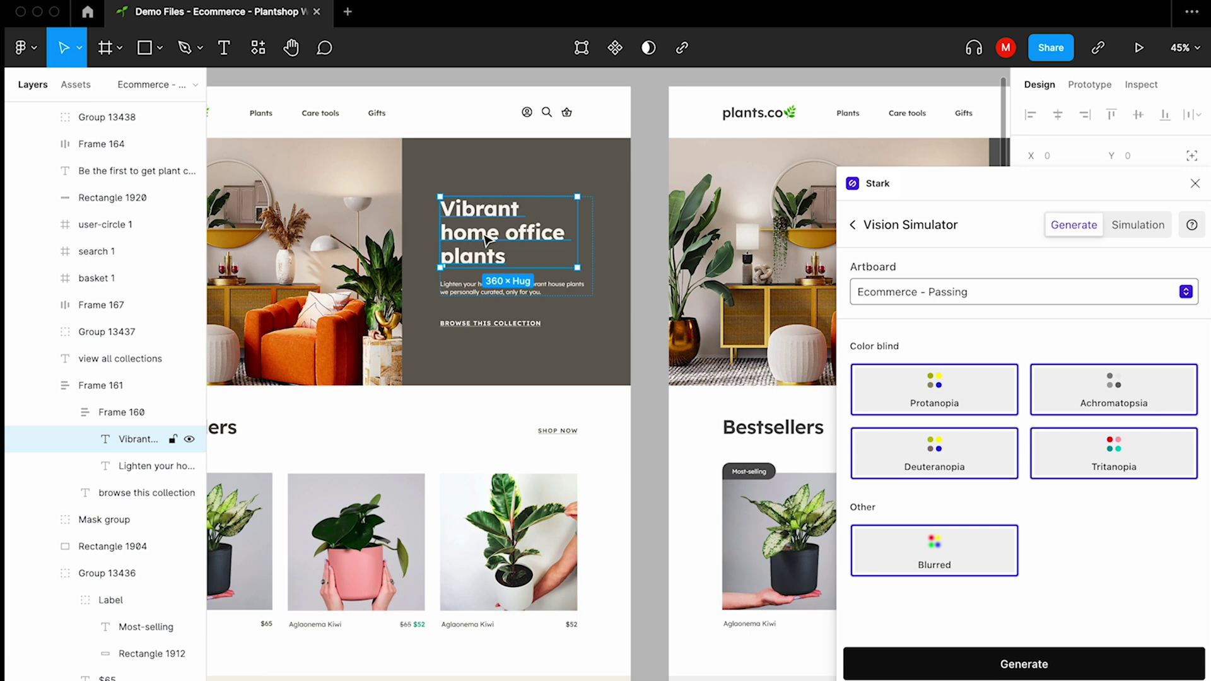
pyautogui.click(526, 111)
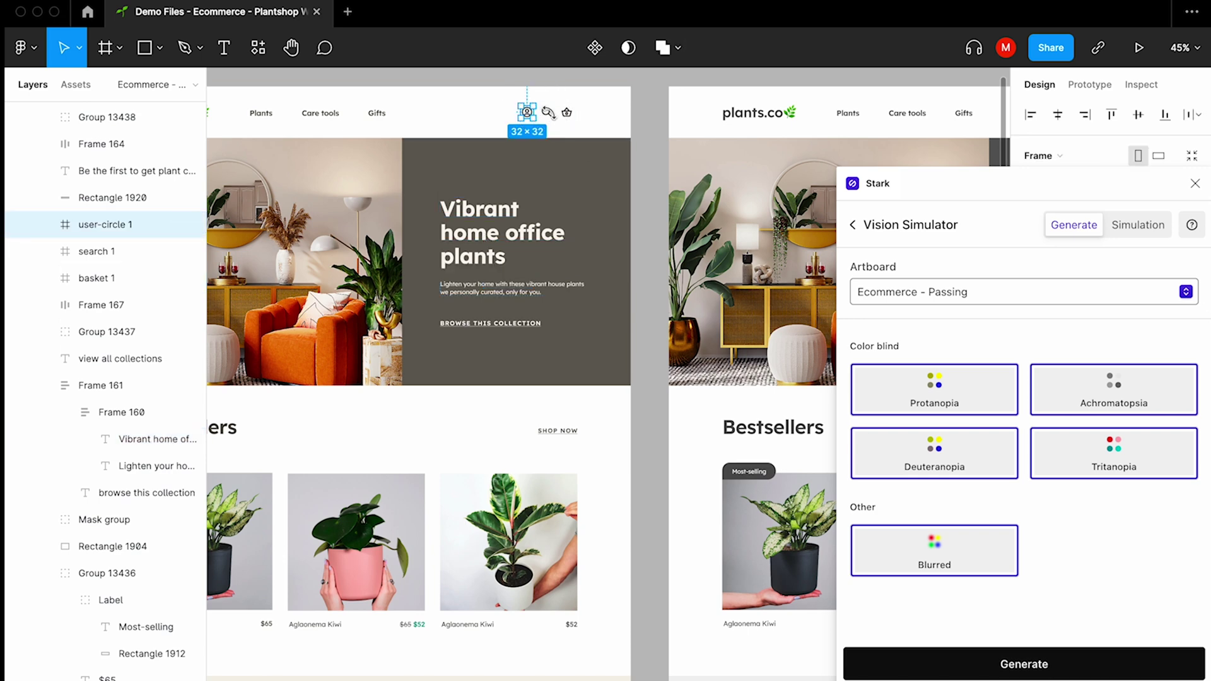
pyautogui.click(566, 112)
pyautogui.hotkey('shift', 'Tab')
pyautogui.hotkey('shift', 'Tab')
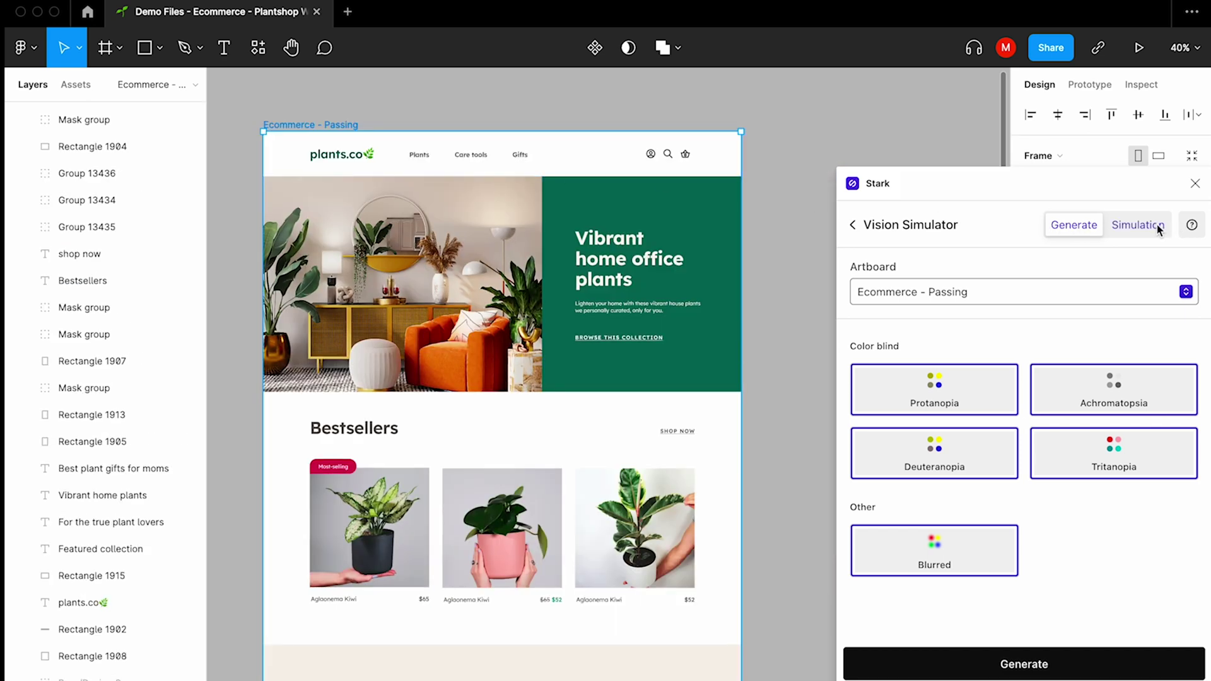
# Open Stark's live Simulation preview of Ecommerce - Passing at 8% zoom
pyautogui.click(1140, 225)
pyautogui.click(979, 292)
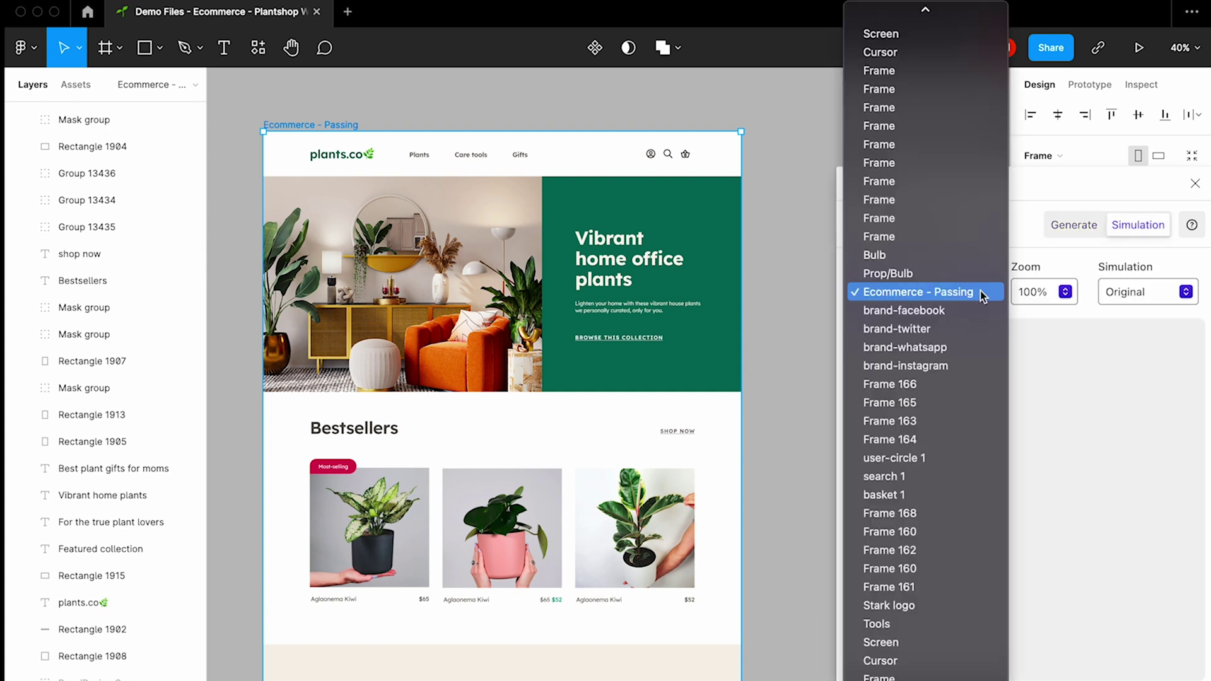
pyautogui.click(981, 292)
pyautogui.click(1065, 291)
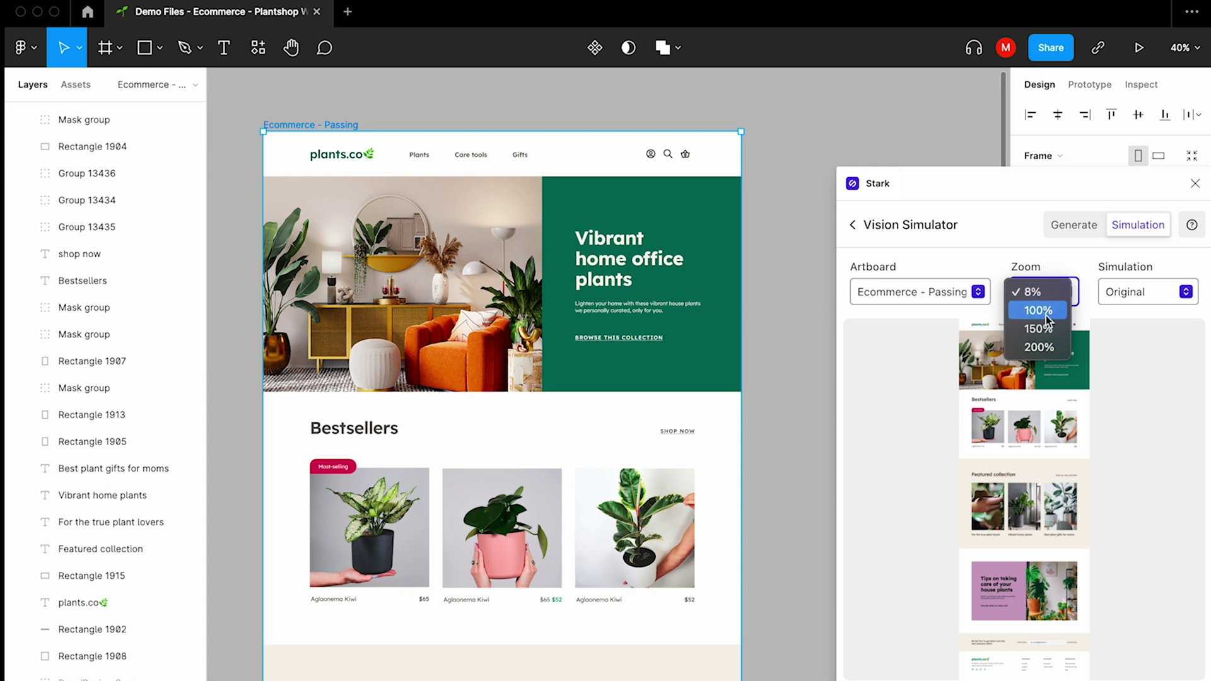
pyautogui.click(1046, 313)
pyautogui.click(1045, 292)
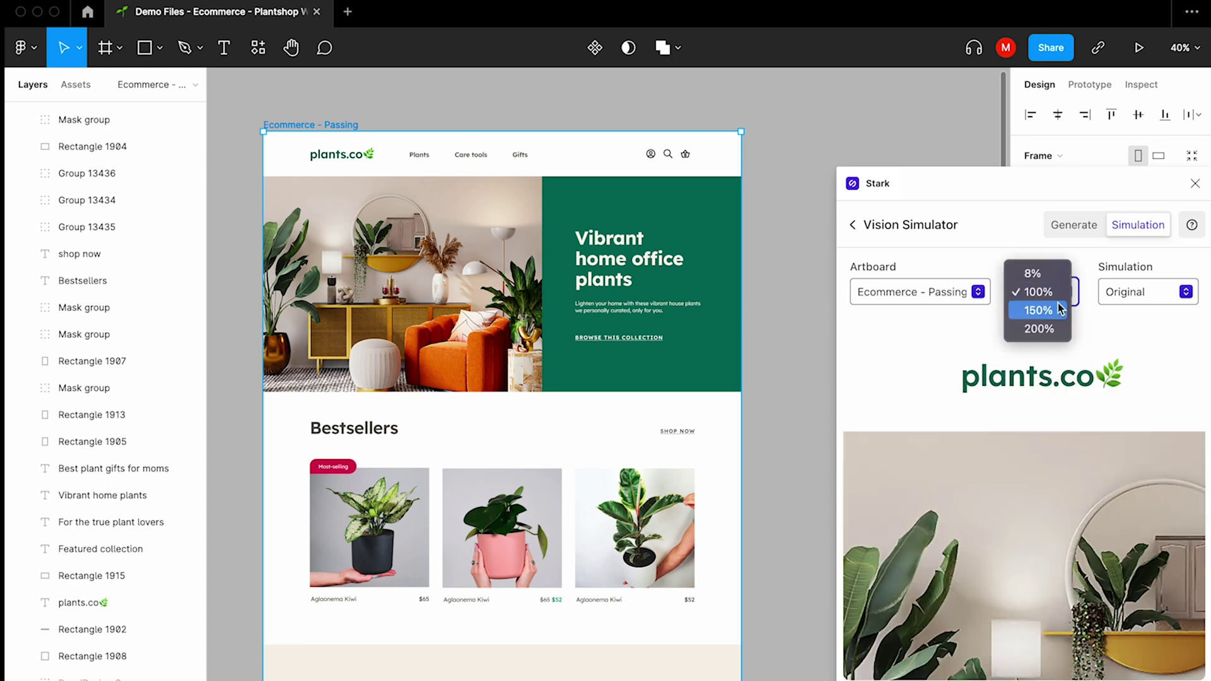
pyautogui.click(1043, 277)
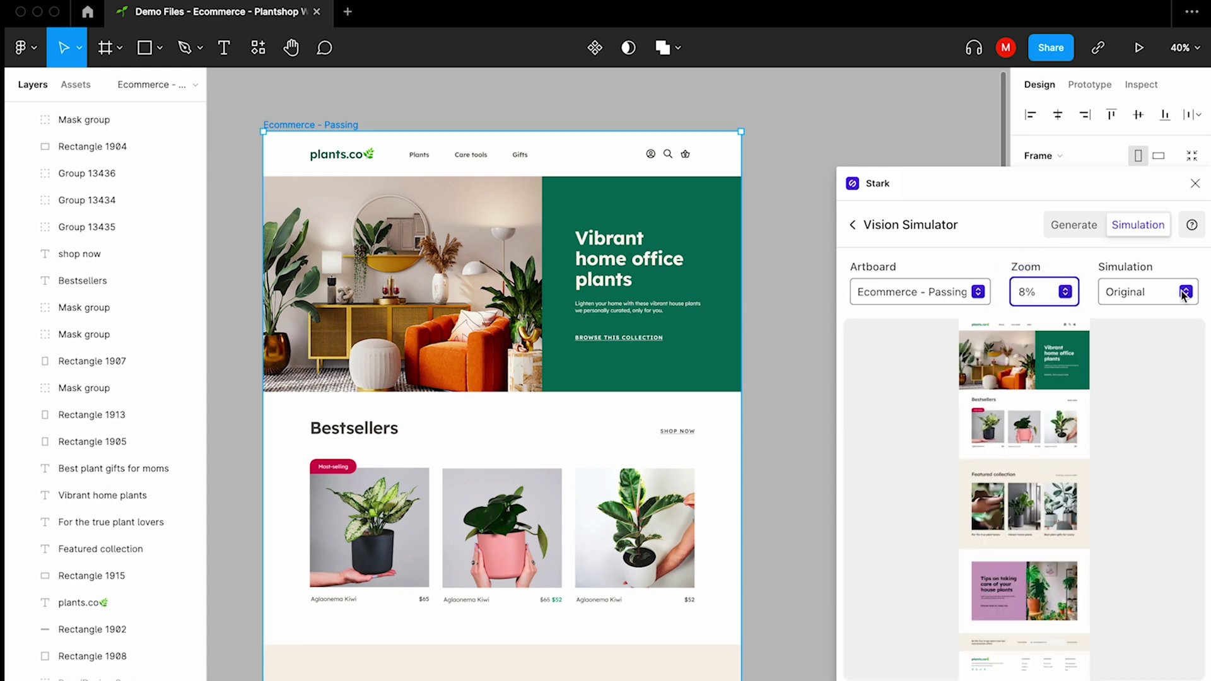
# Preview the page under Blurred, Protanopia, Deuteranopia, then Tritanopia simulations
pyautogui.click(1183, 294)
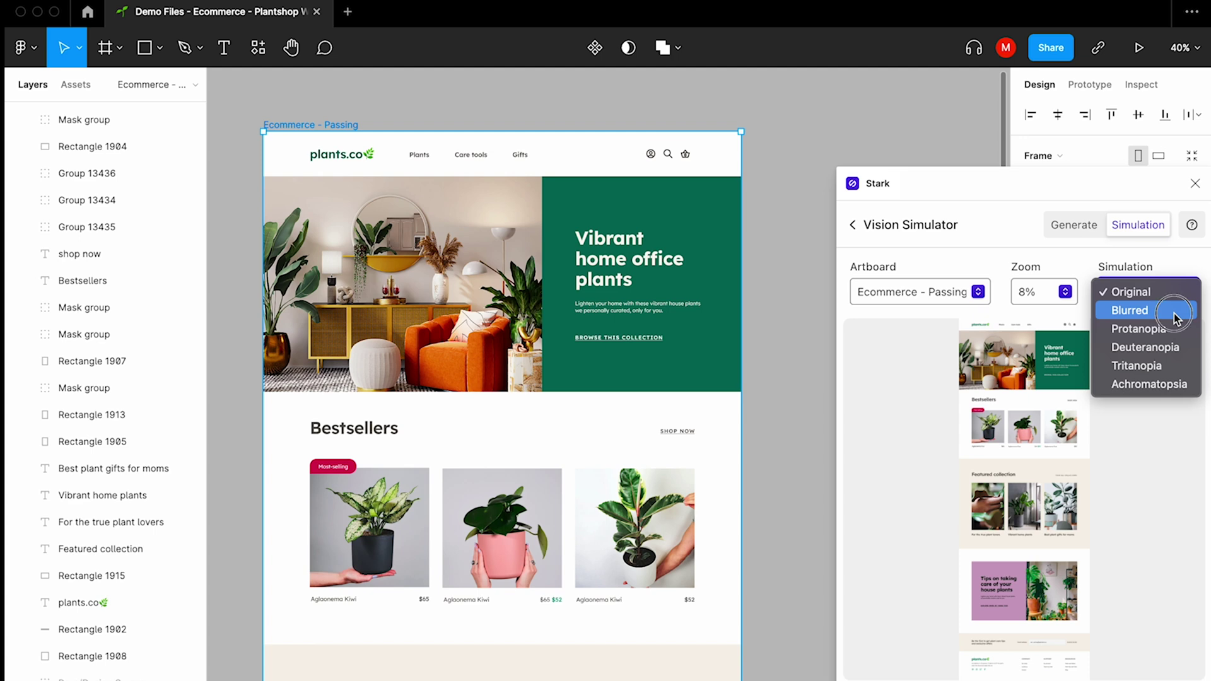
pyautogui.click(1175, 319)
pyautogui.click(1185, 294)
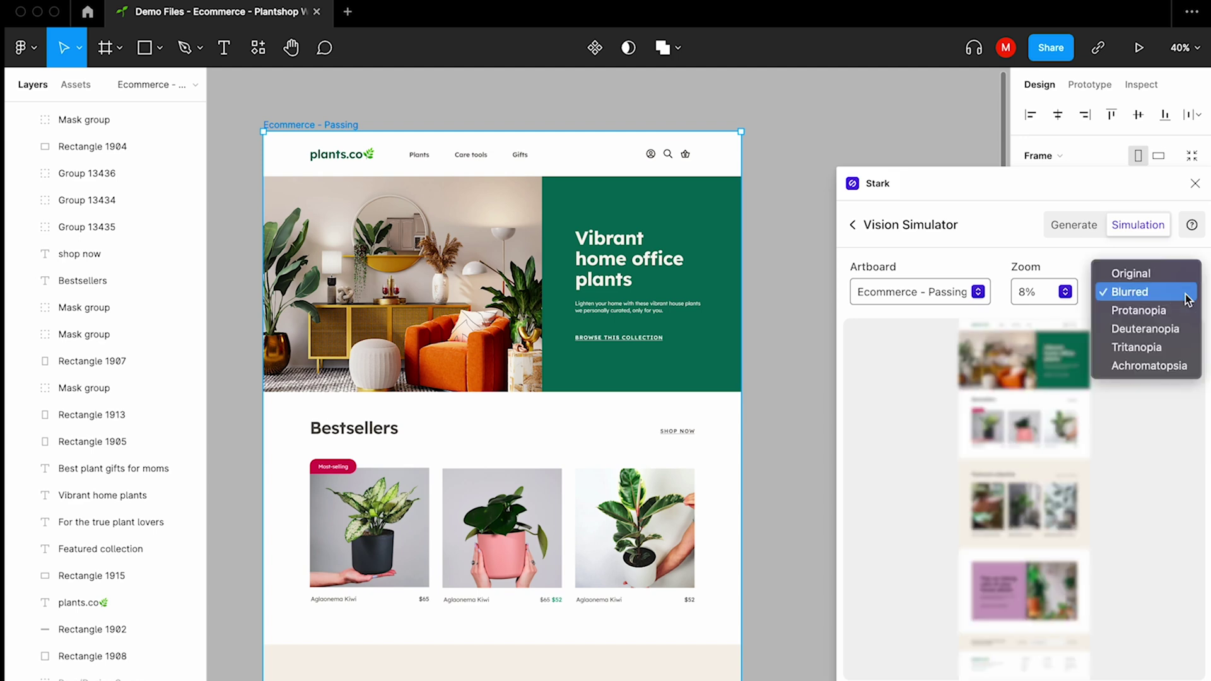
pyautogui.click(1182, 314)
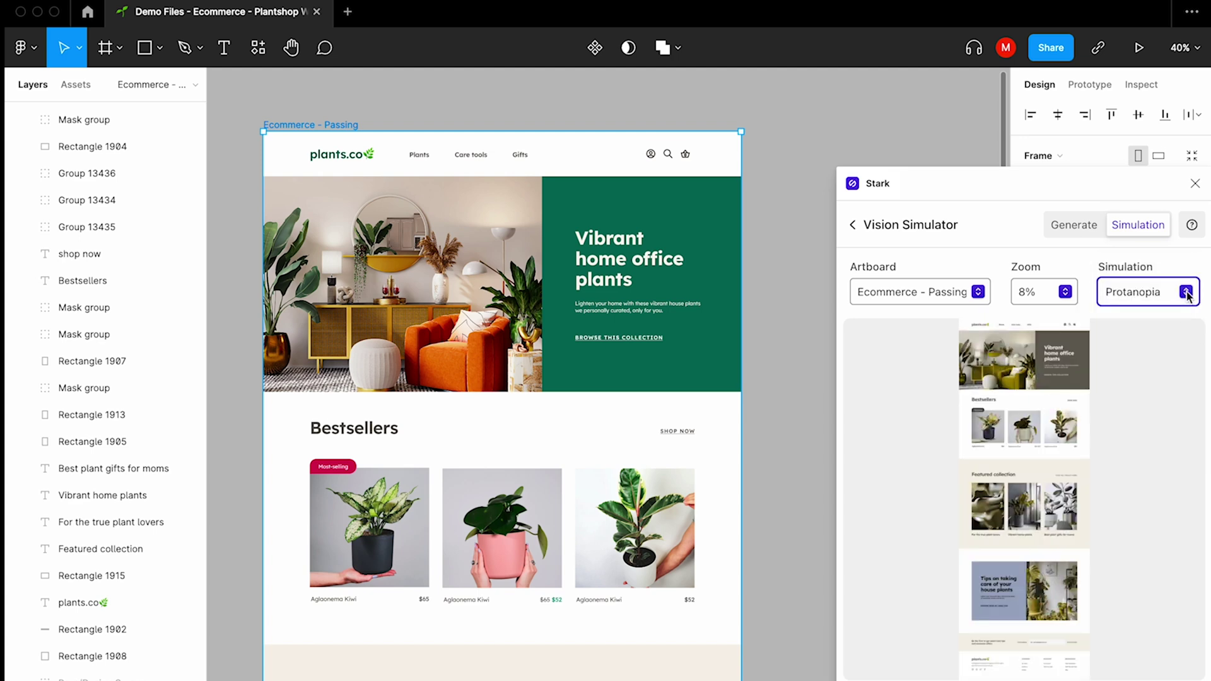
pyautogui.click(1188, 298)
pyautogui.click(1172, 319)
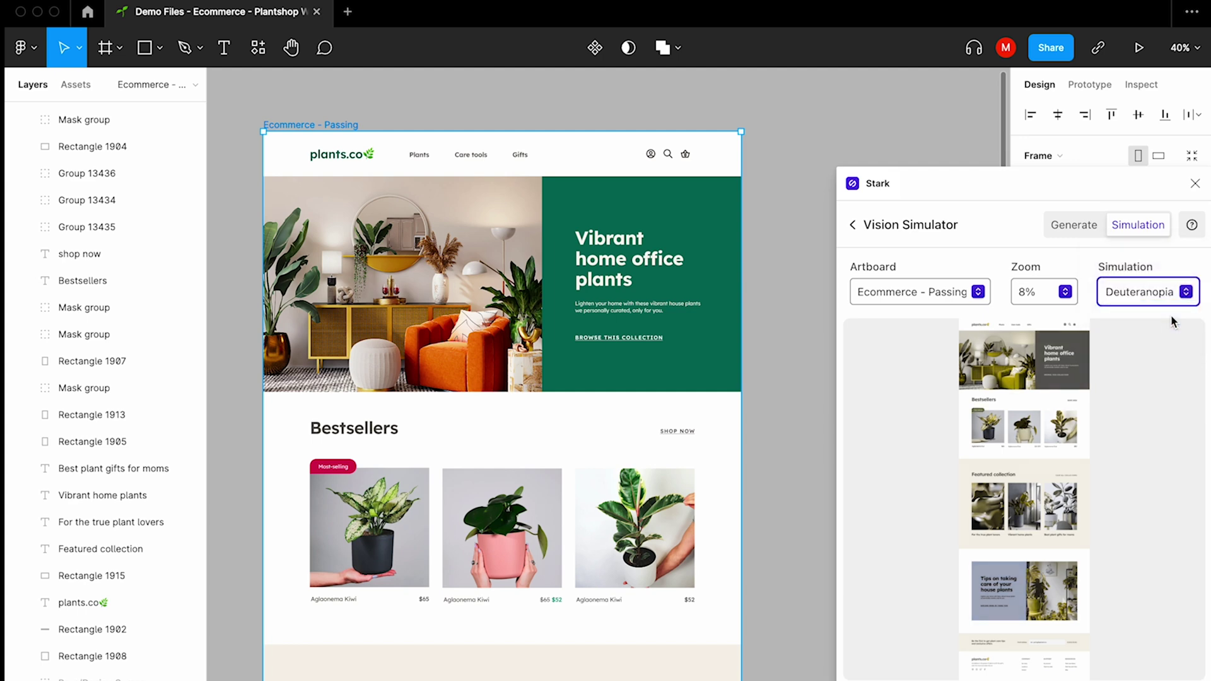
pyautogui.click(1183, 298)
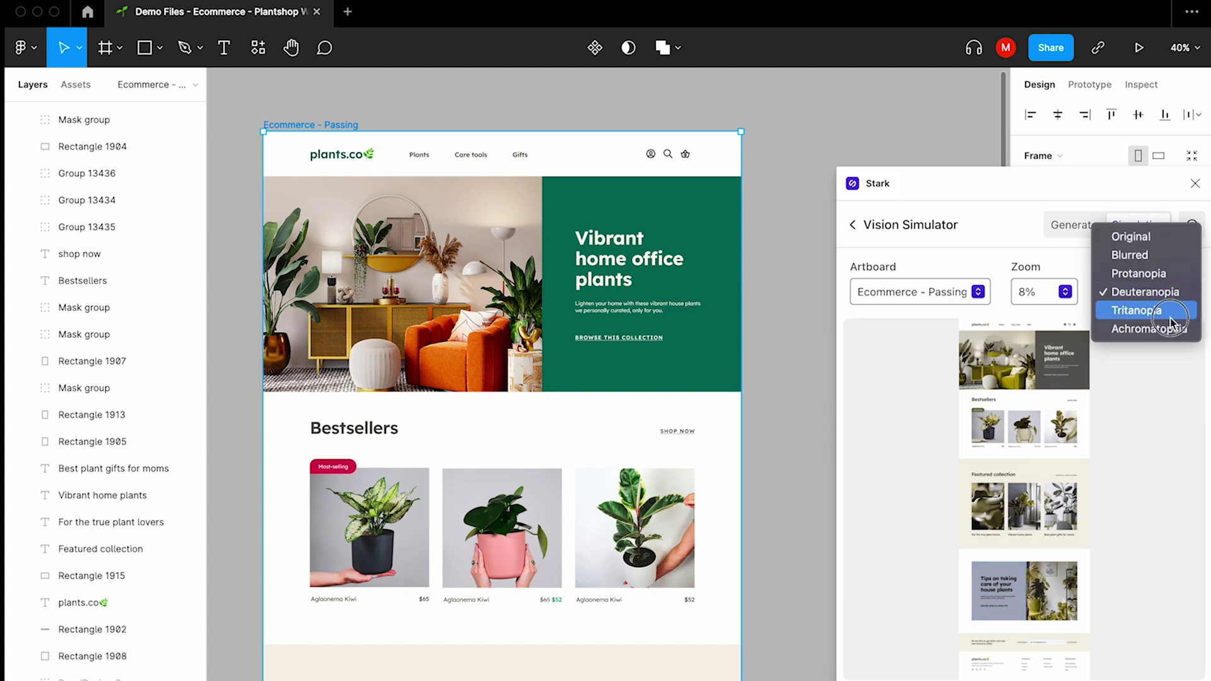
pyautogui.click(1173, 320)
pyautogui.click(1183, 296)
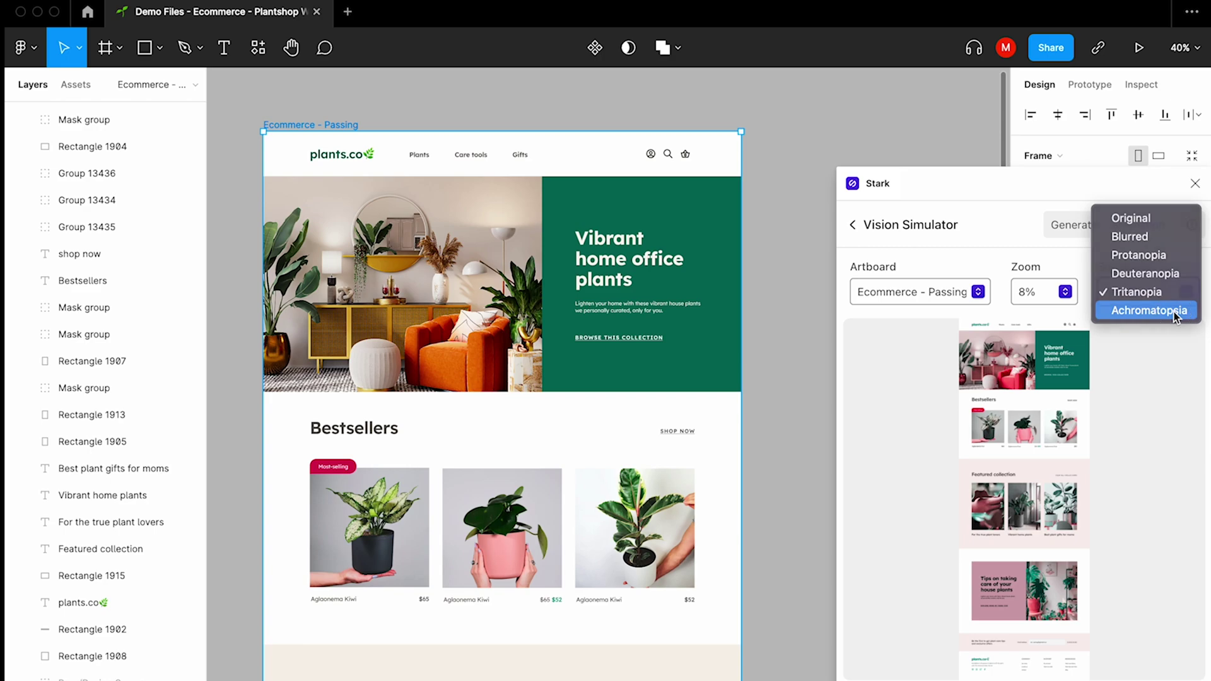